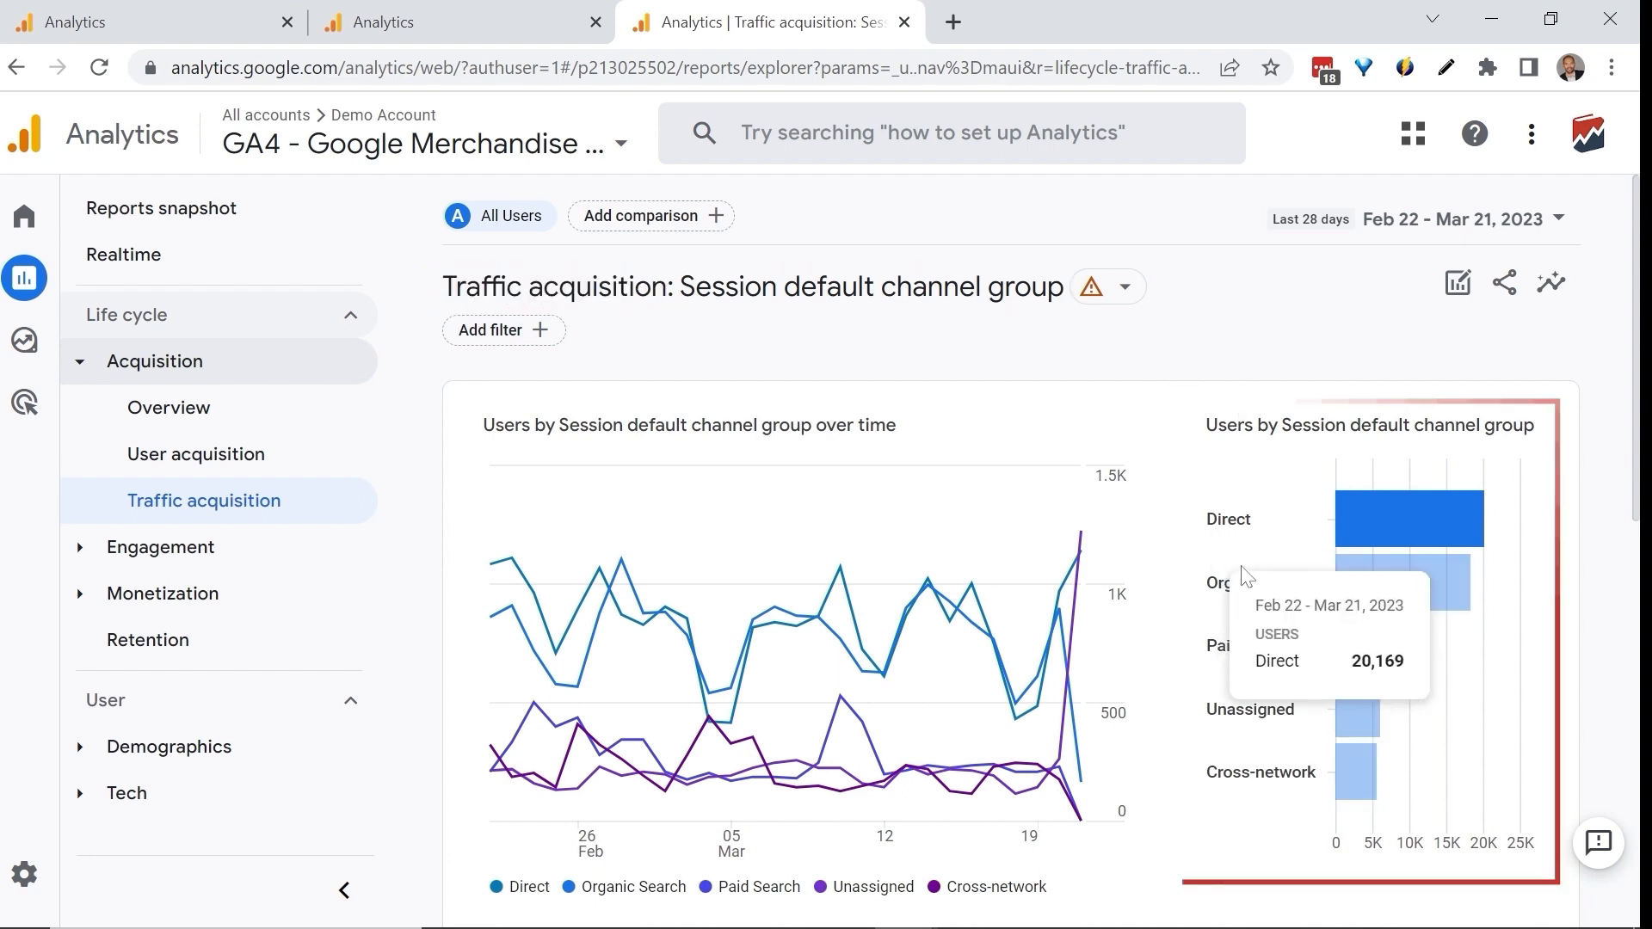
# Examine the channel rows in the Traffic acquisition report's session default channel group table.
pyautogui.scroll(-7, 1148, 551)
pyautogui.scroll(-3, 1143, 542)
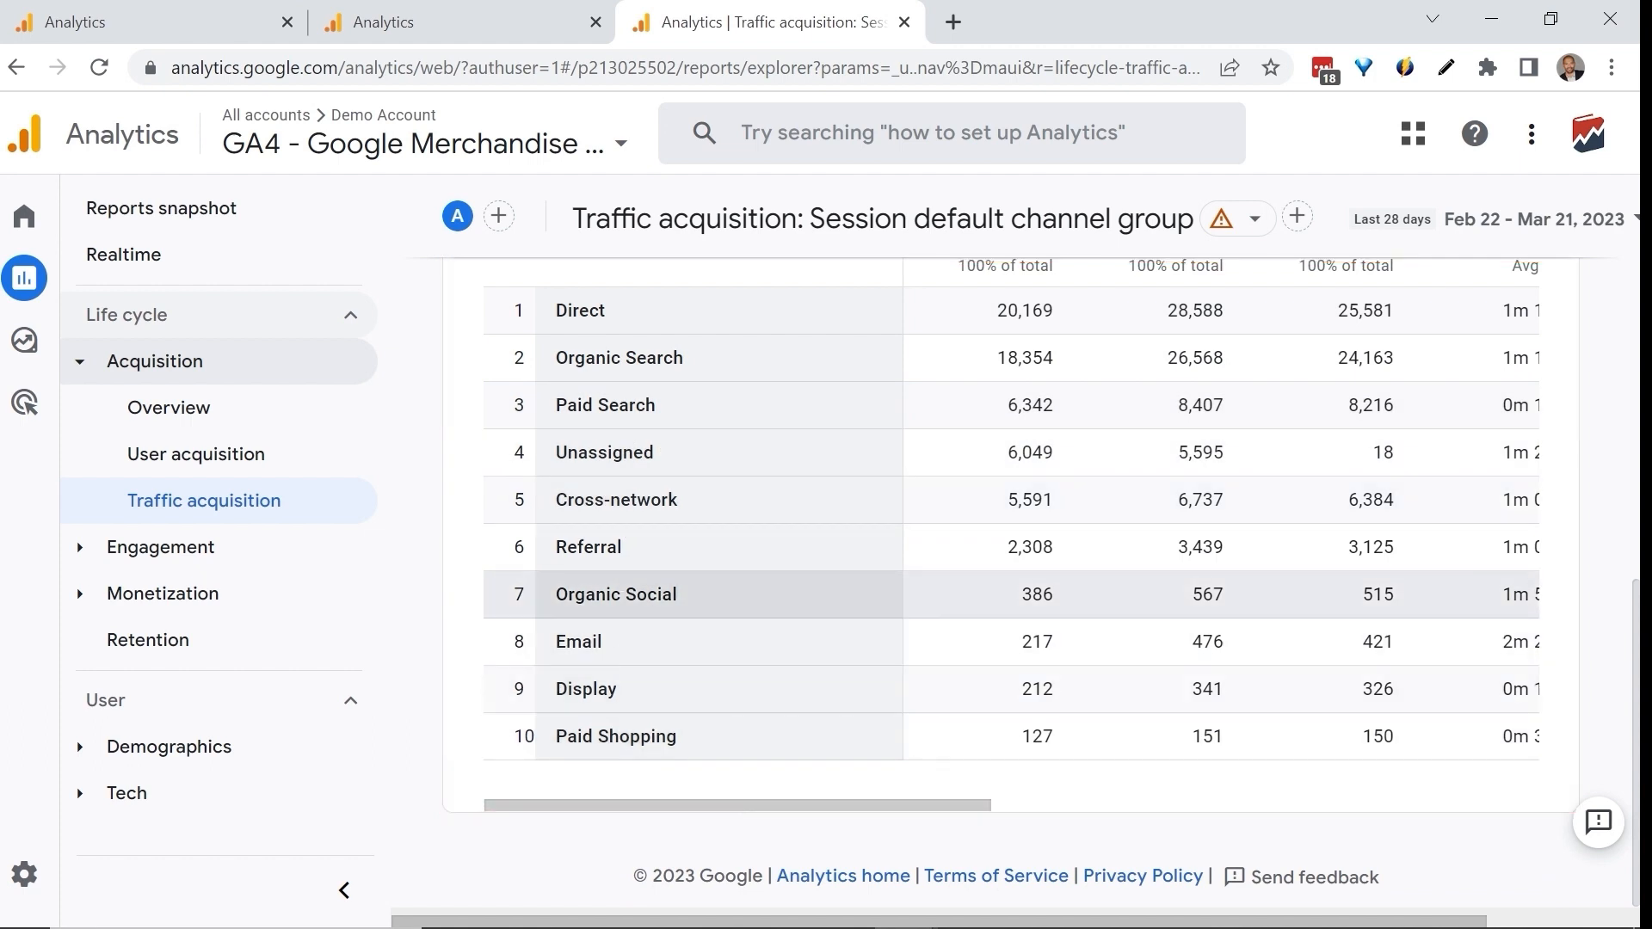
pyautogui.scroll(5, 616, 634)
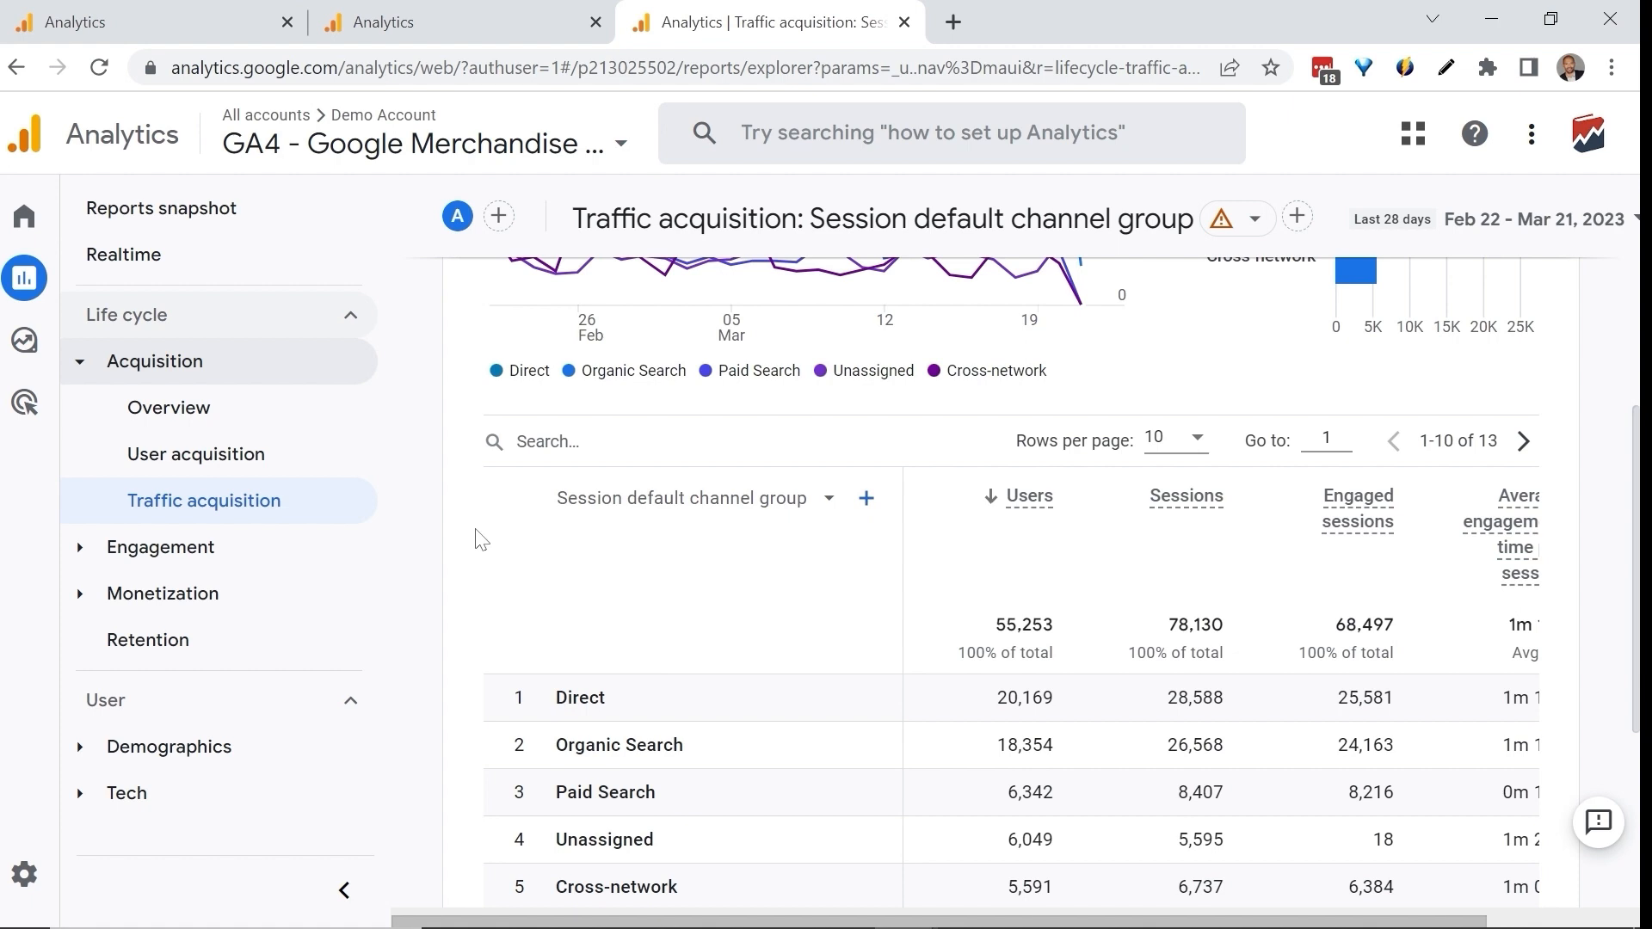
# Locate the Channel Groups option within Data Settings in the trueBlue data property's admin settings.
pyautogui.click(189, 12)
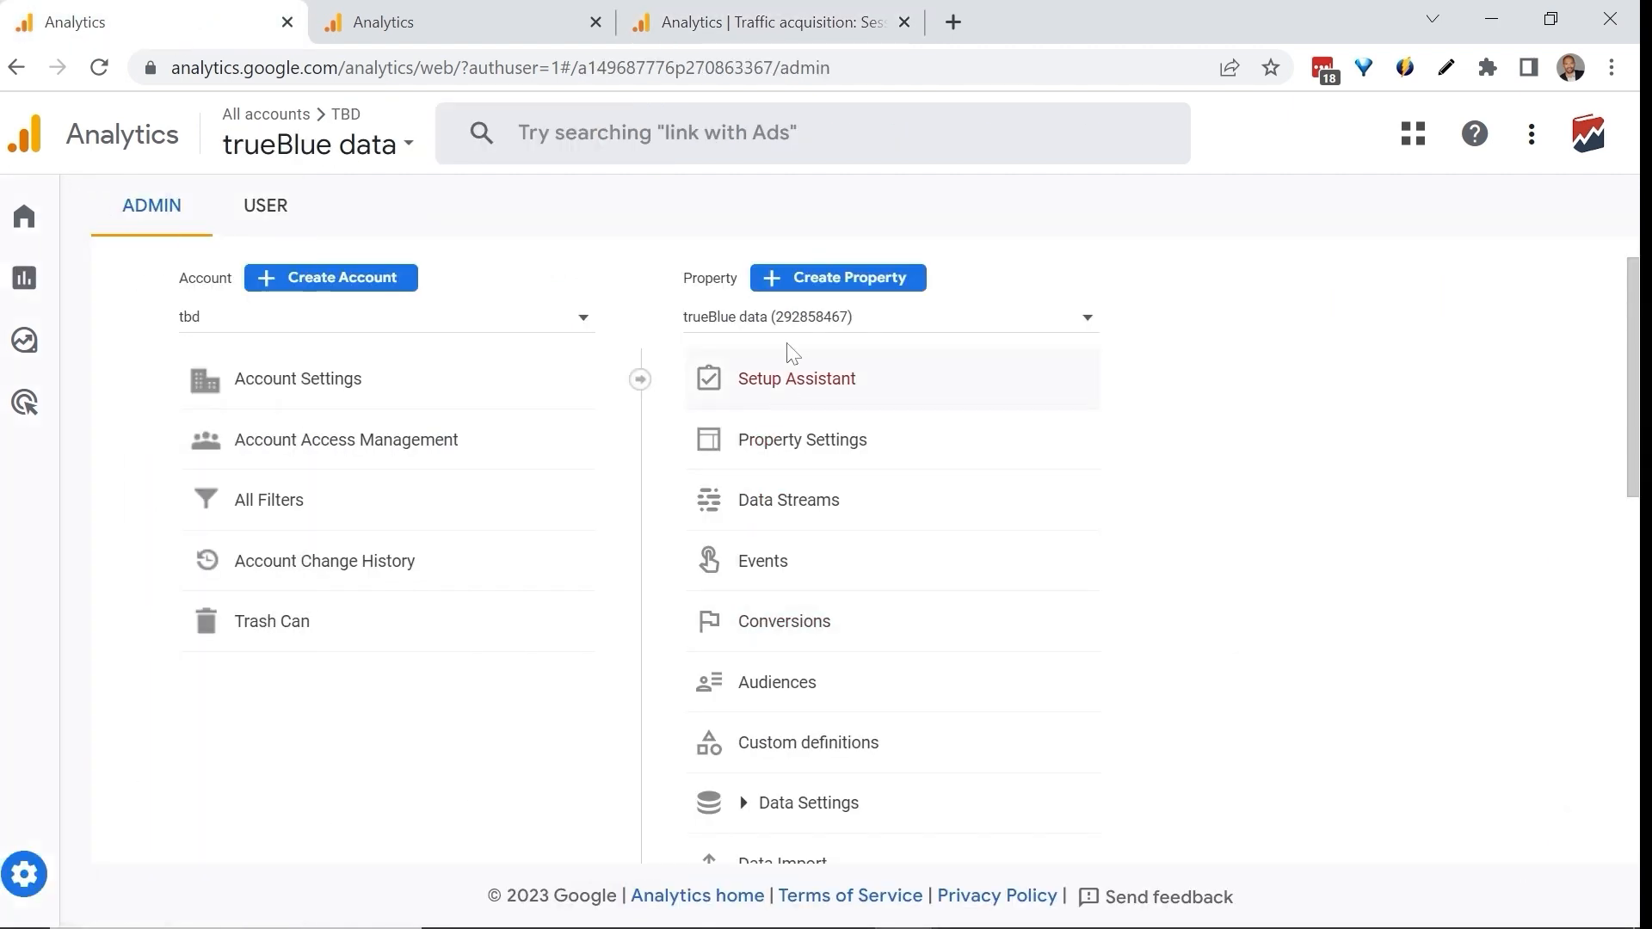
pyautogui.scroll(-1, 784, 361)
pyautogui.scroll(-4, 783, 360)
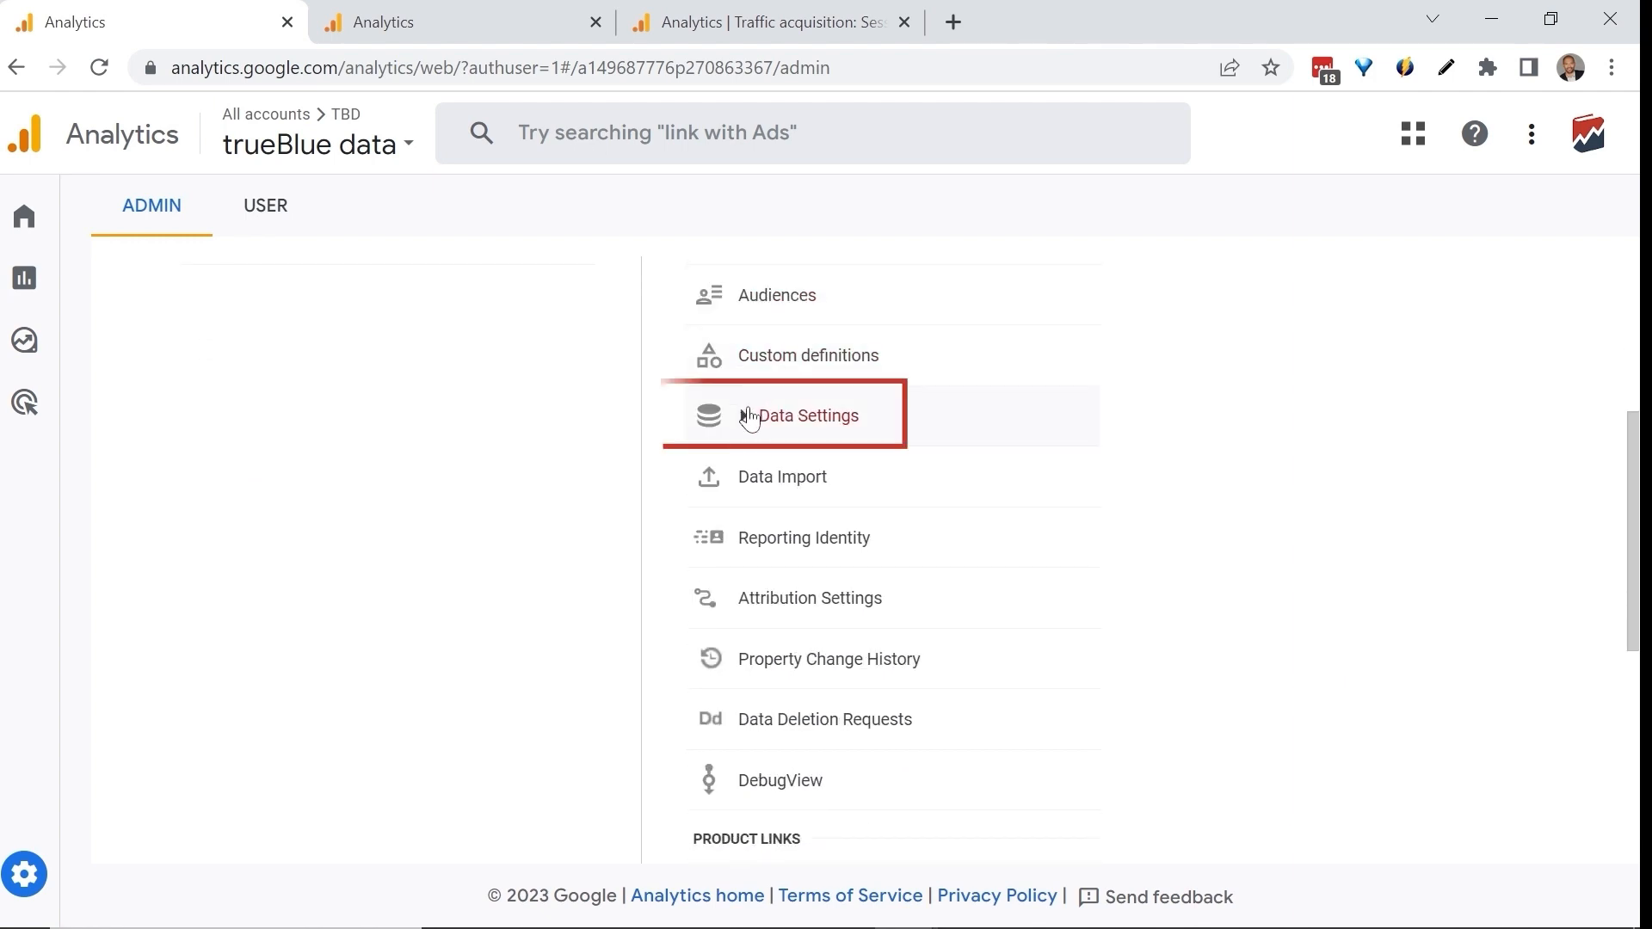
pyautogui.click(750, 416)
pyautogui.click(858, 583)
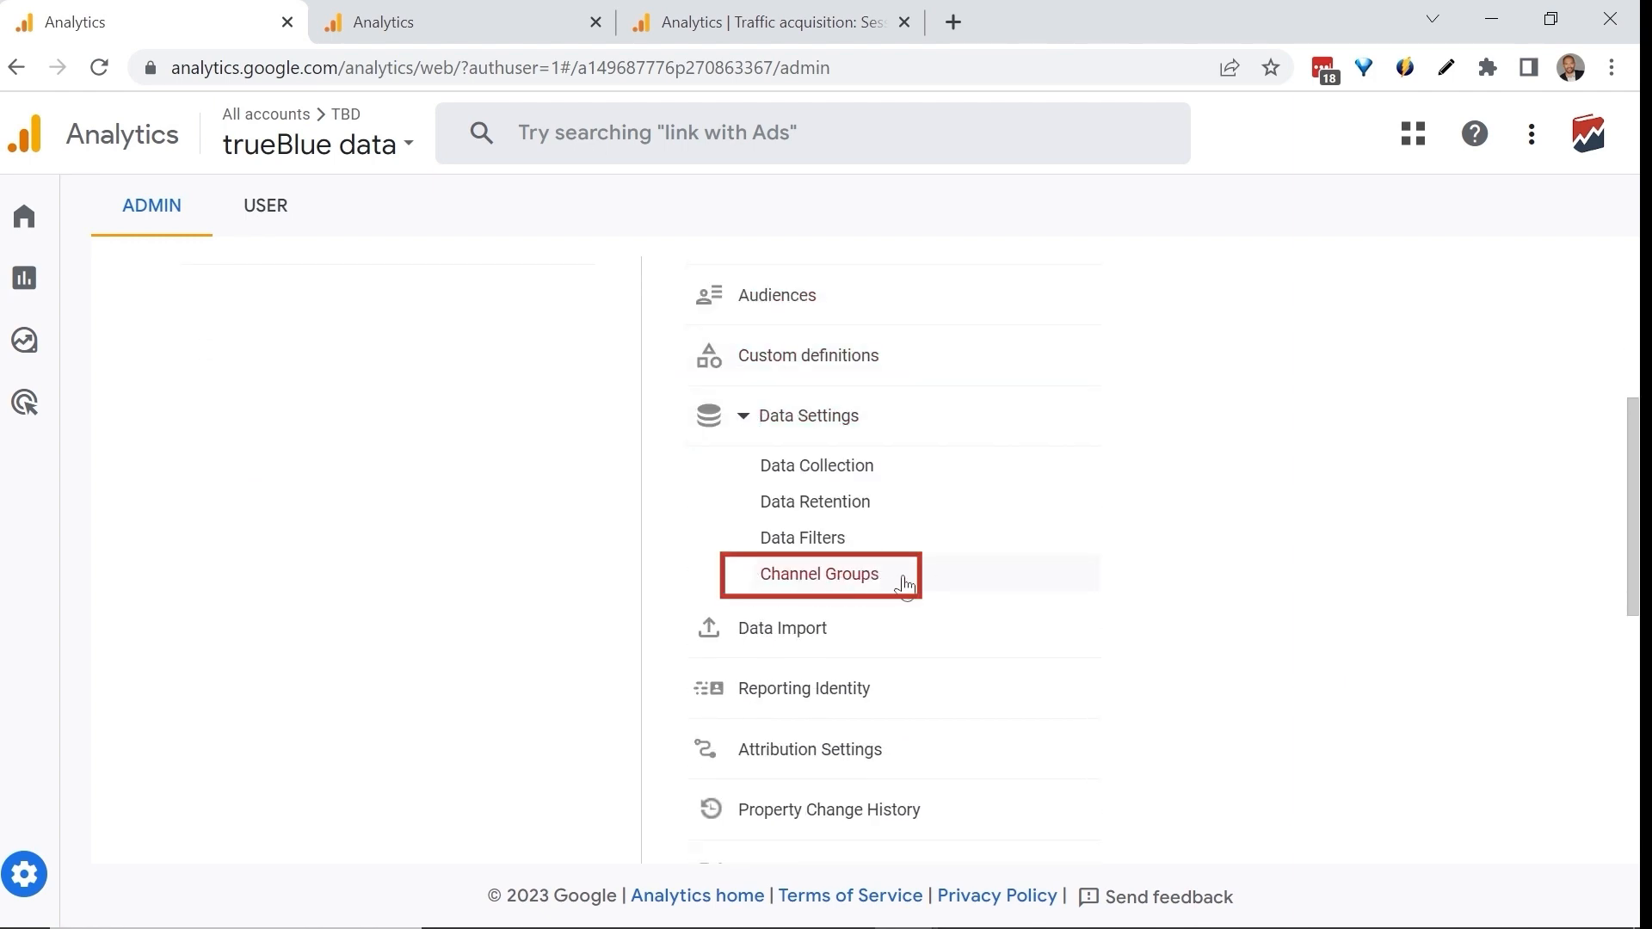
pyautogui.click(724, 425)
pyautogui.scroll(5, 731, 344)
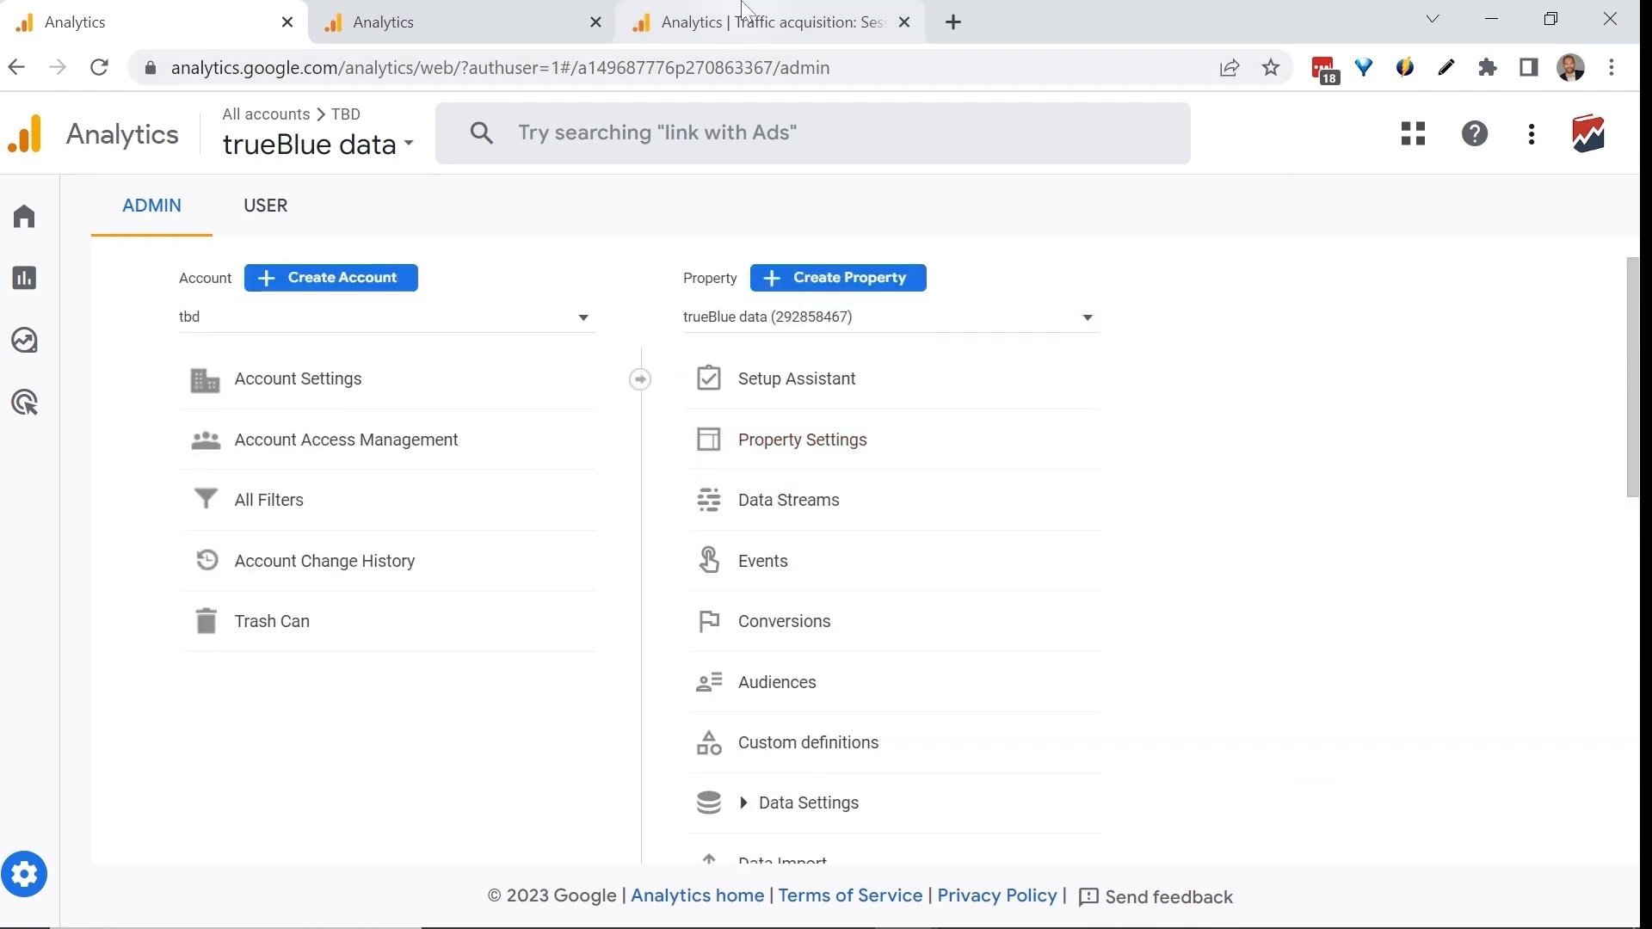
# Return to the Traffic acquisition report and review its default channel rows, highlighting the Organic Social name.
pyautogui.click(743, 10)
pyautogui.scroll(-3, 706, 490)
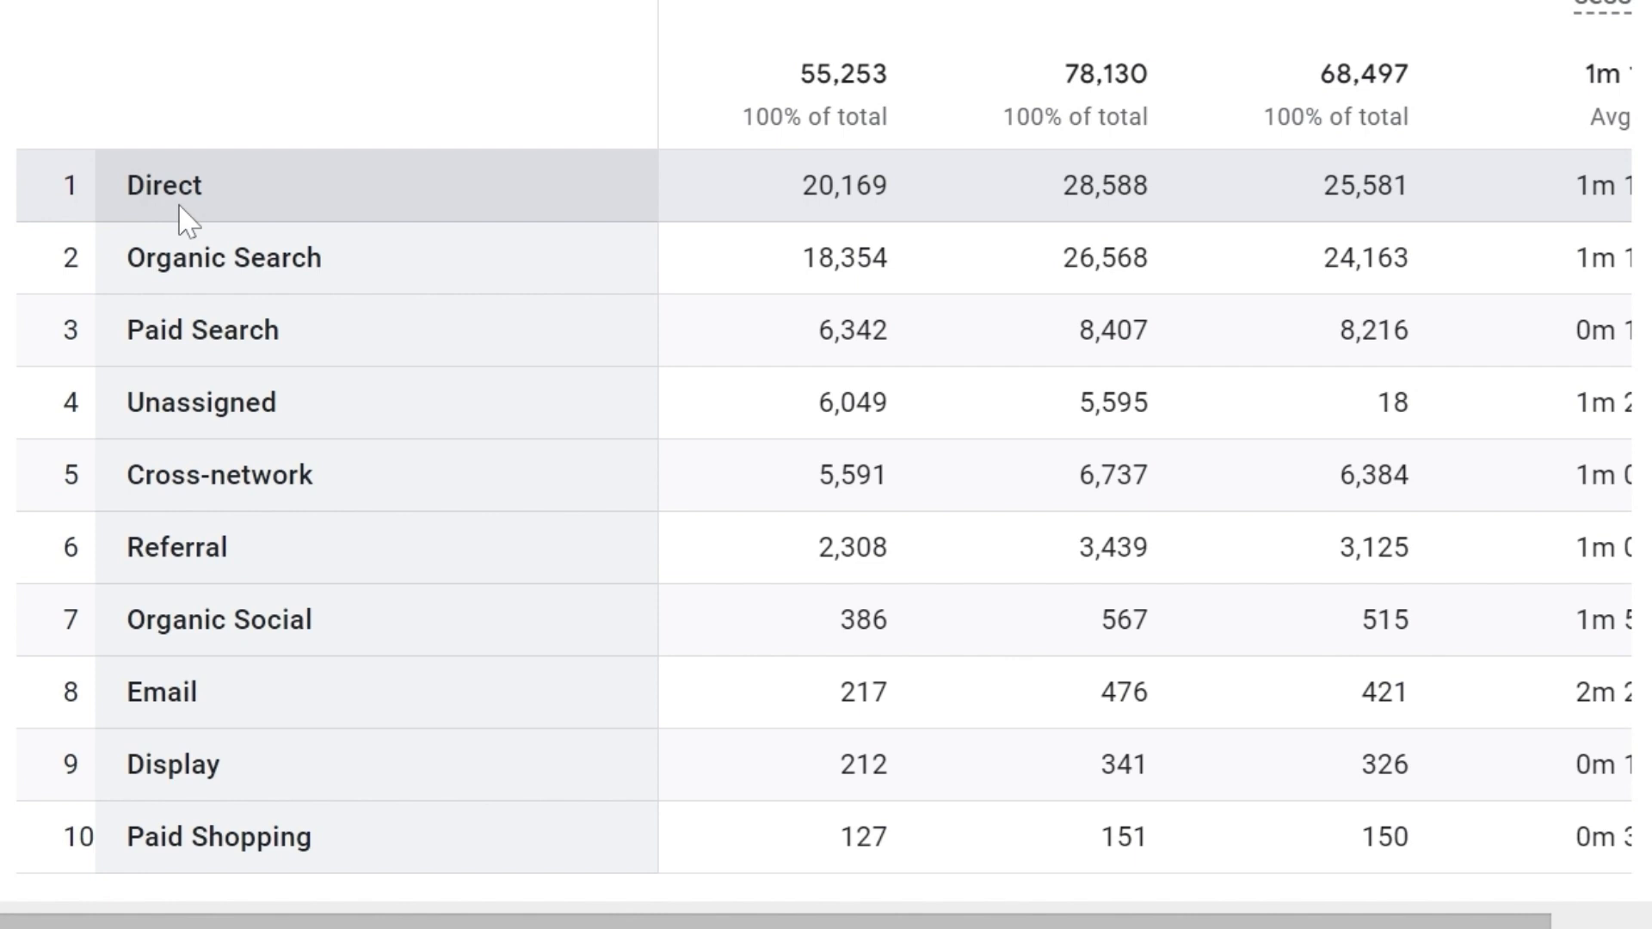
pyautogui.scroll(-1, 101, 388)
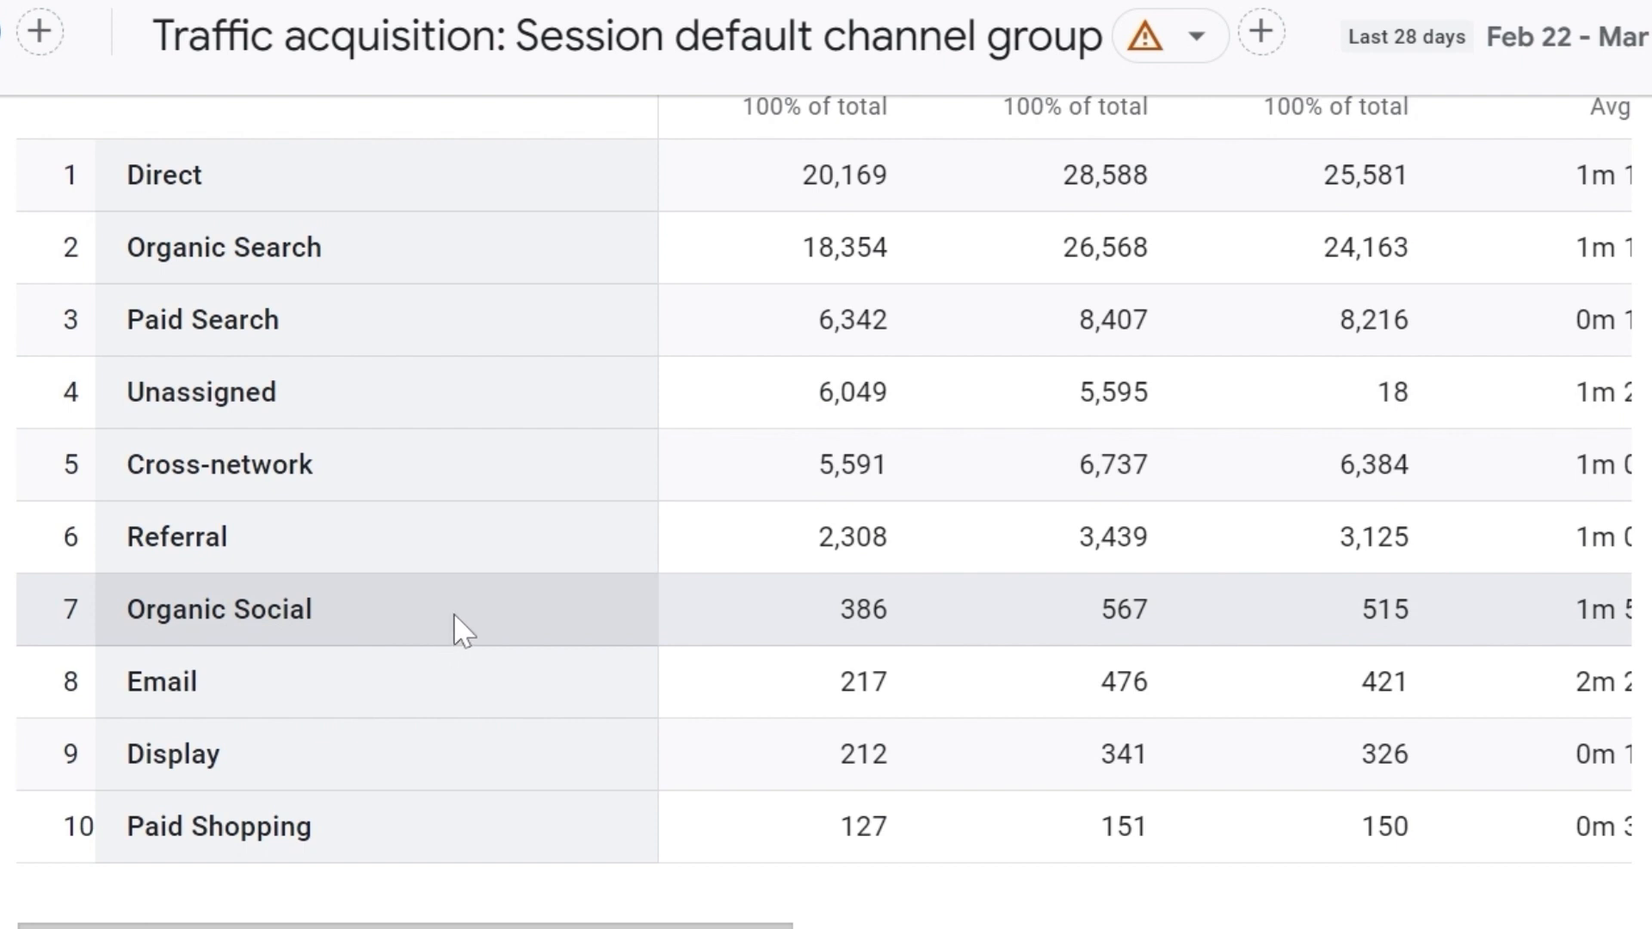
pyautogui.moveTo(452, 612); pyautogui.dragTo(126, 609)
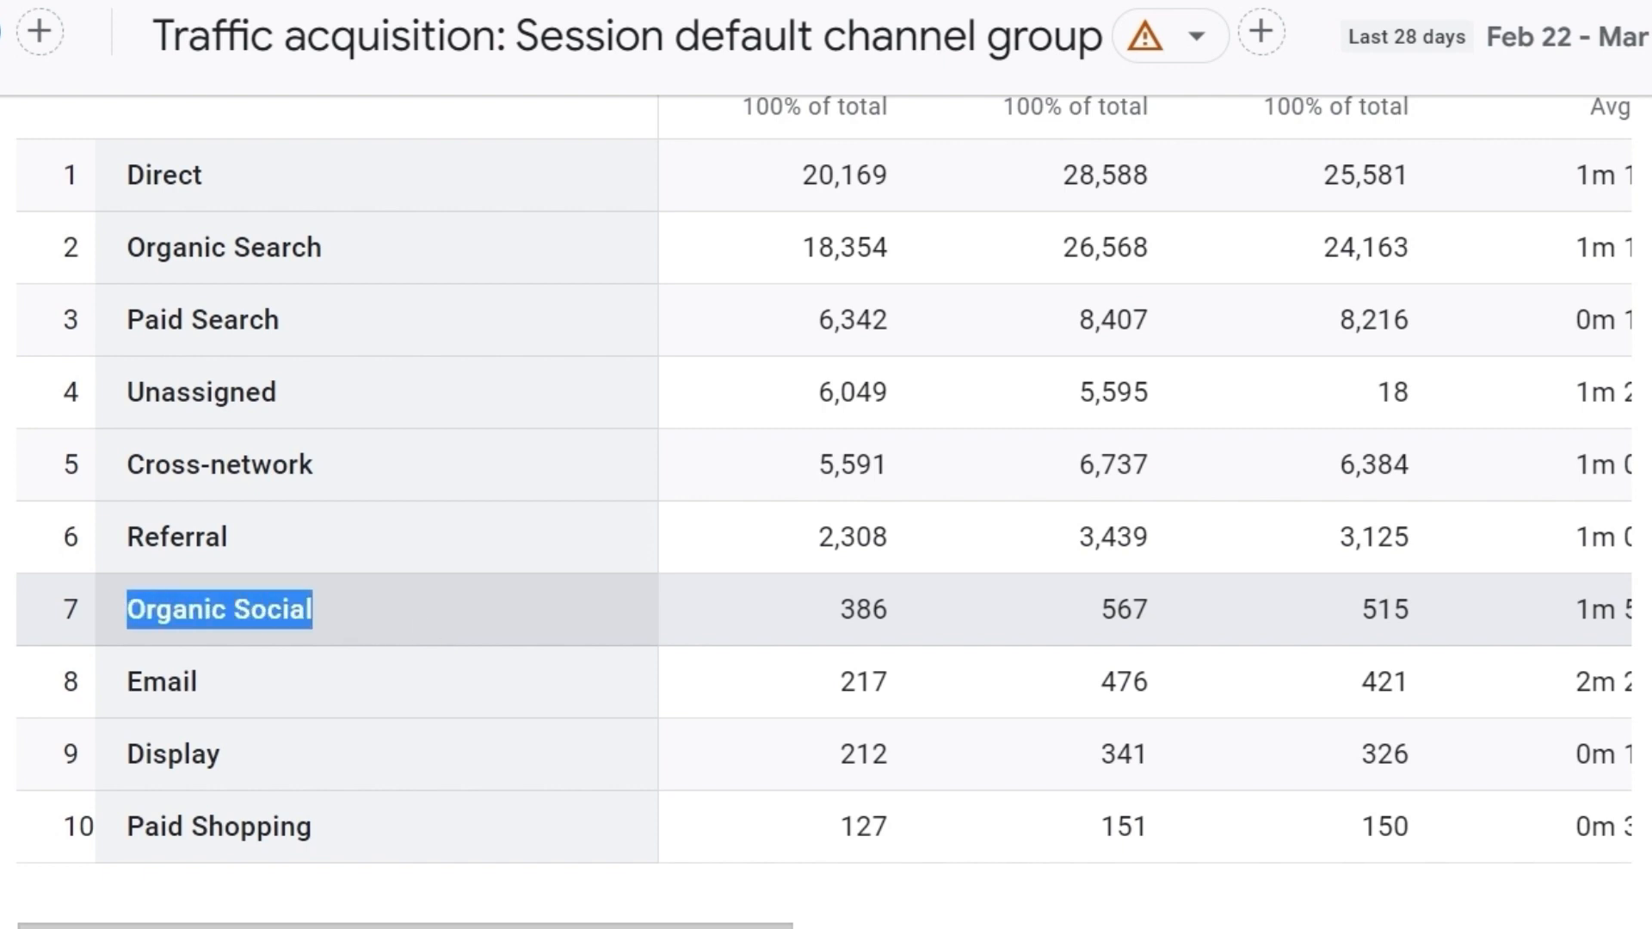
pyautogui.click(402, 605)
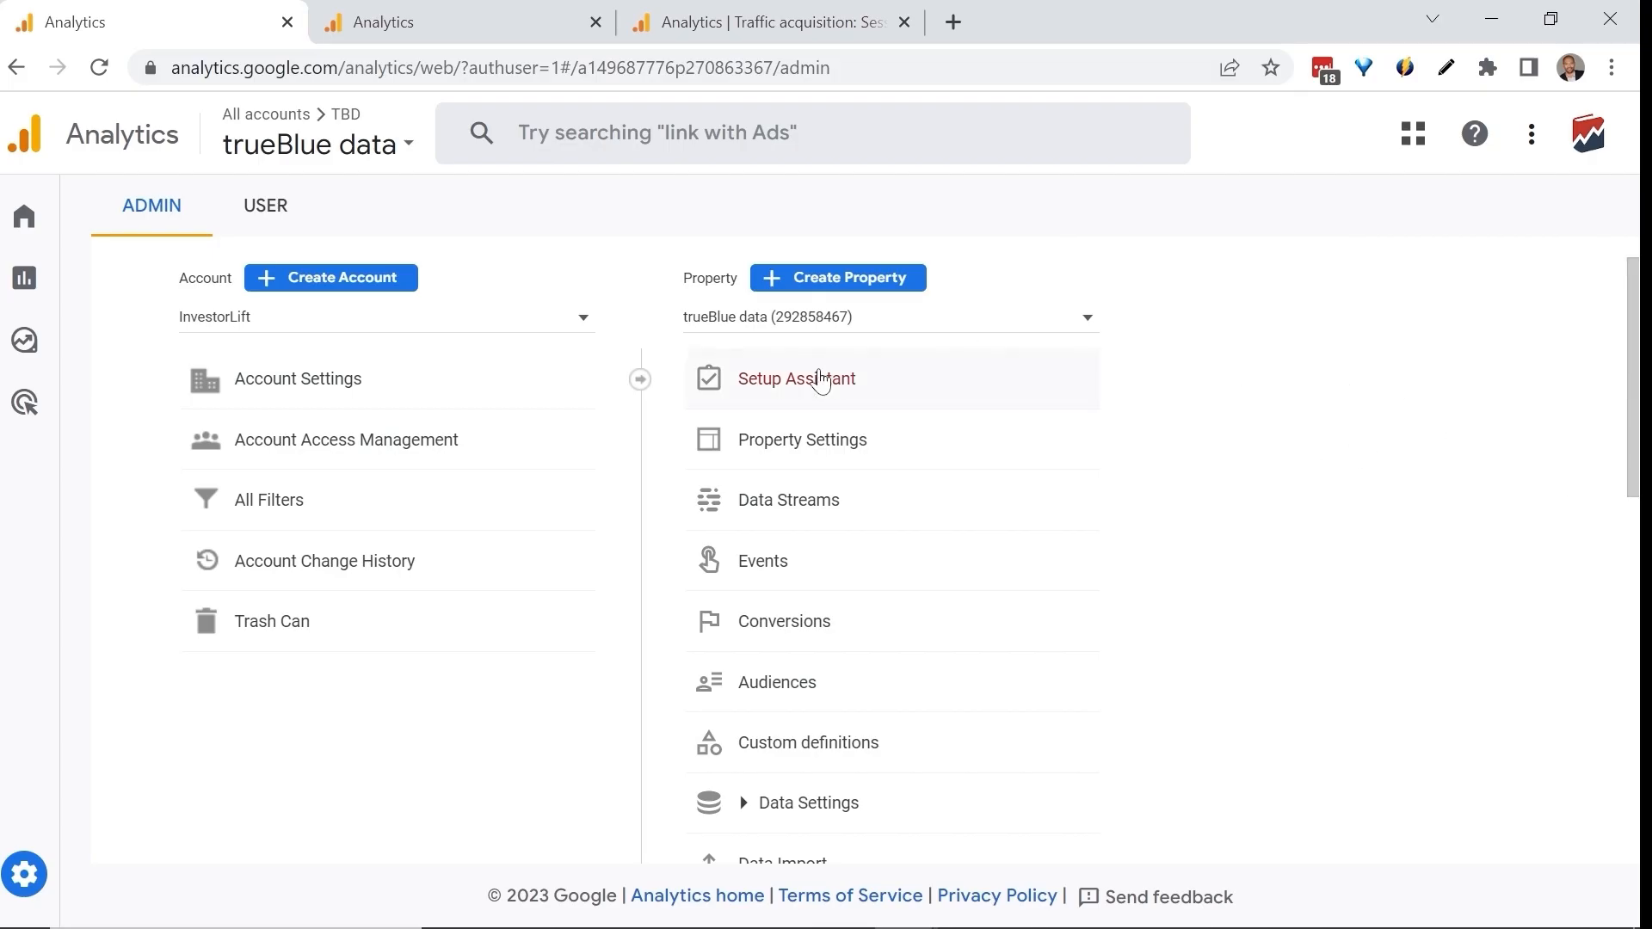
# Open the Channel Groups page in the trueBlue data property's Data Settings.
pyautogui.scroll(-5, 783, 348)
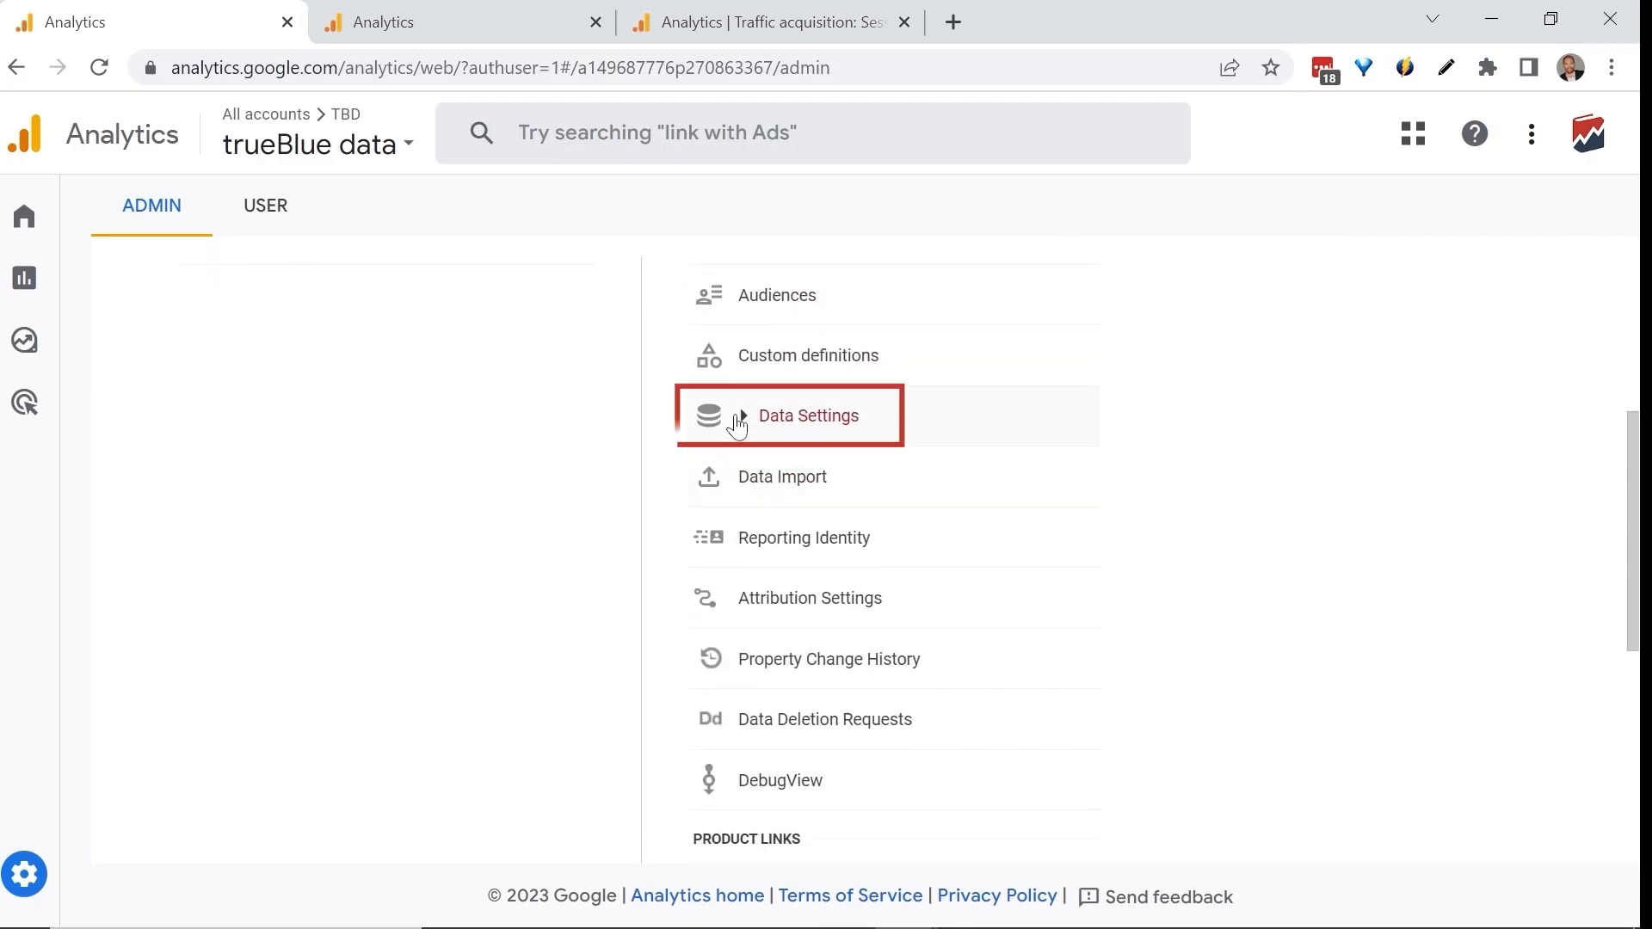
pyautogui.click(737, 421)
pyautogui.click(817, 577)
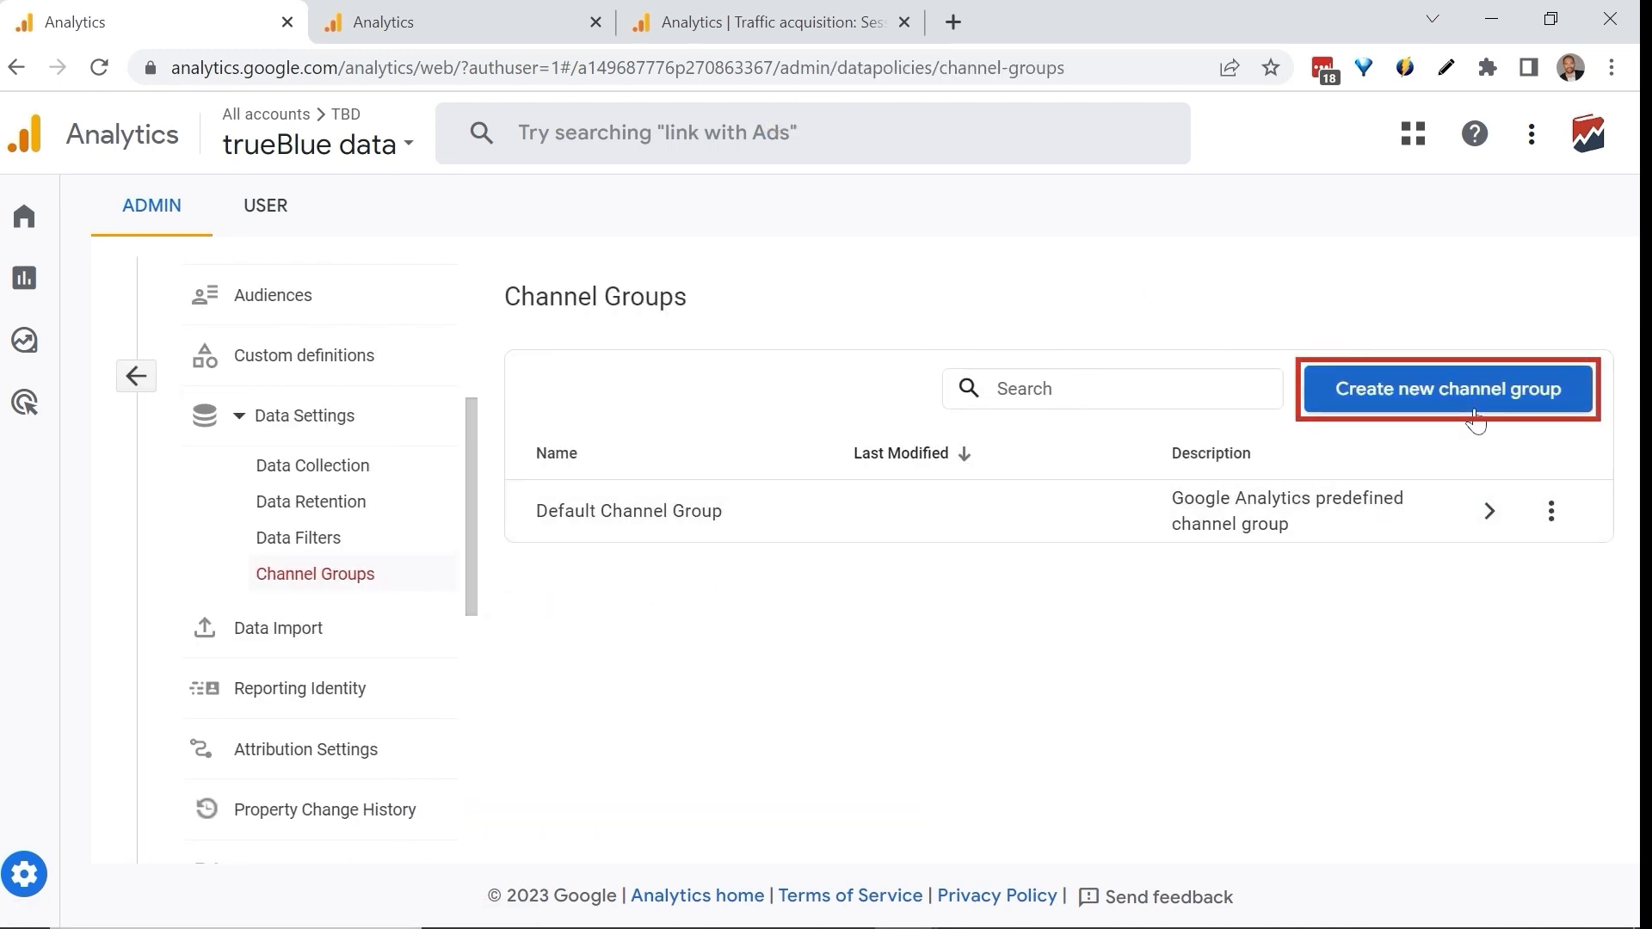
# Start a new channel group and review its name and description fields and its list of channels.
pyautogui.click(1432, 394)
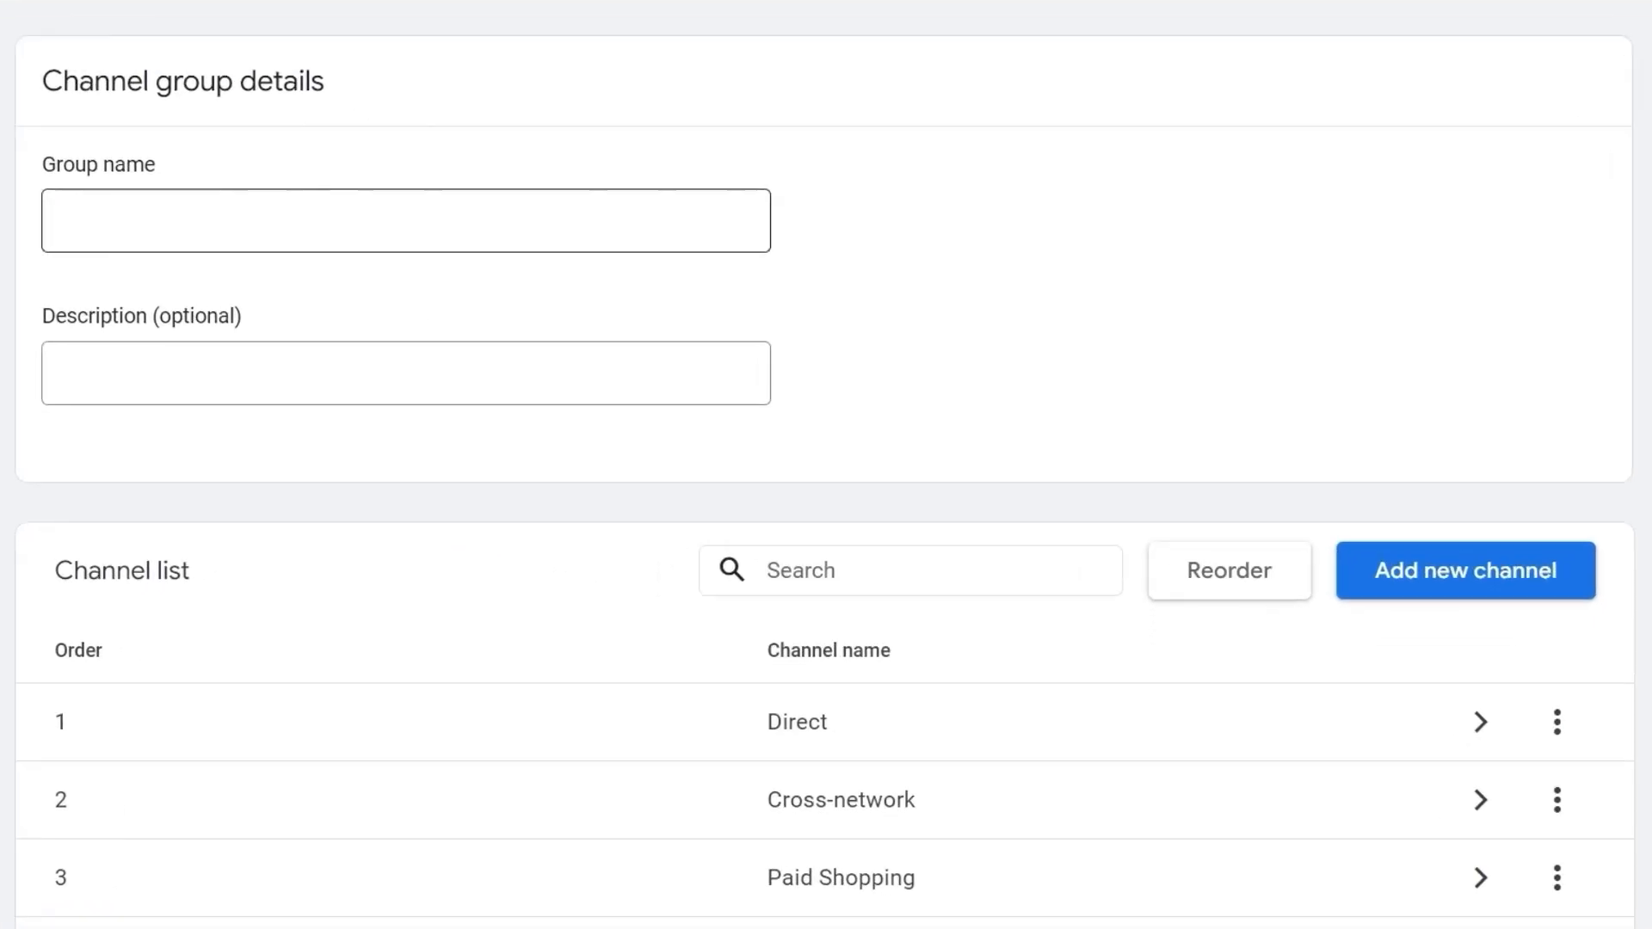
pyautogui.click(535, 356)
pyautogui.click(623, 411)
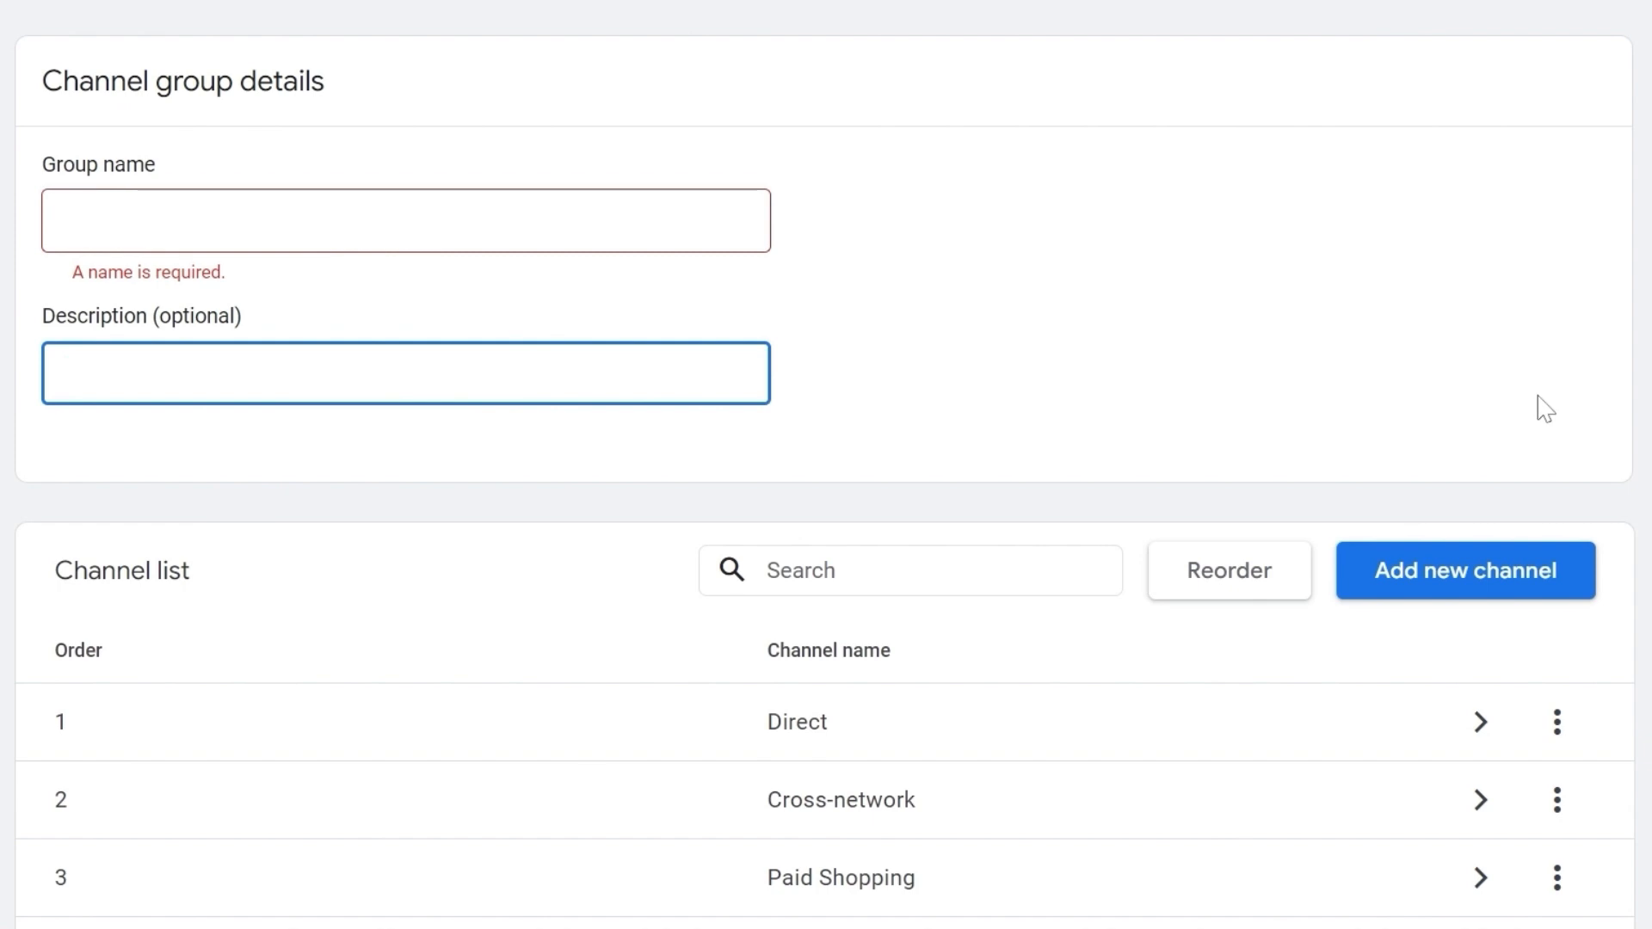
pyautogui.scroll(-3, 1540, 405)
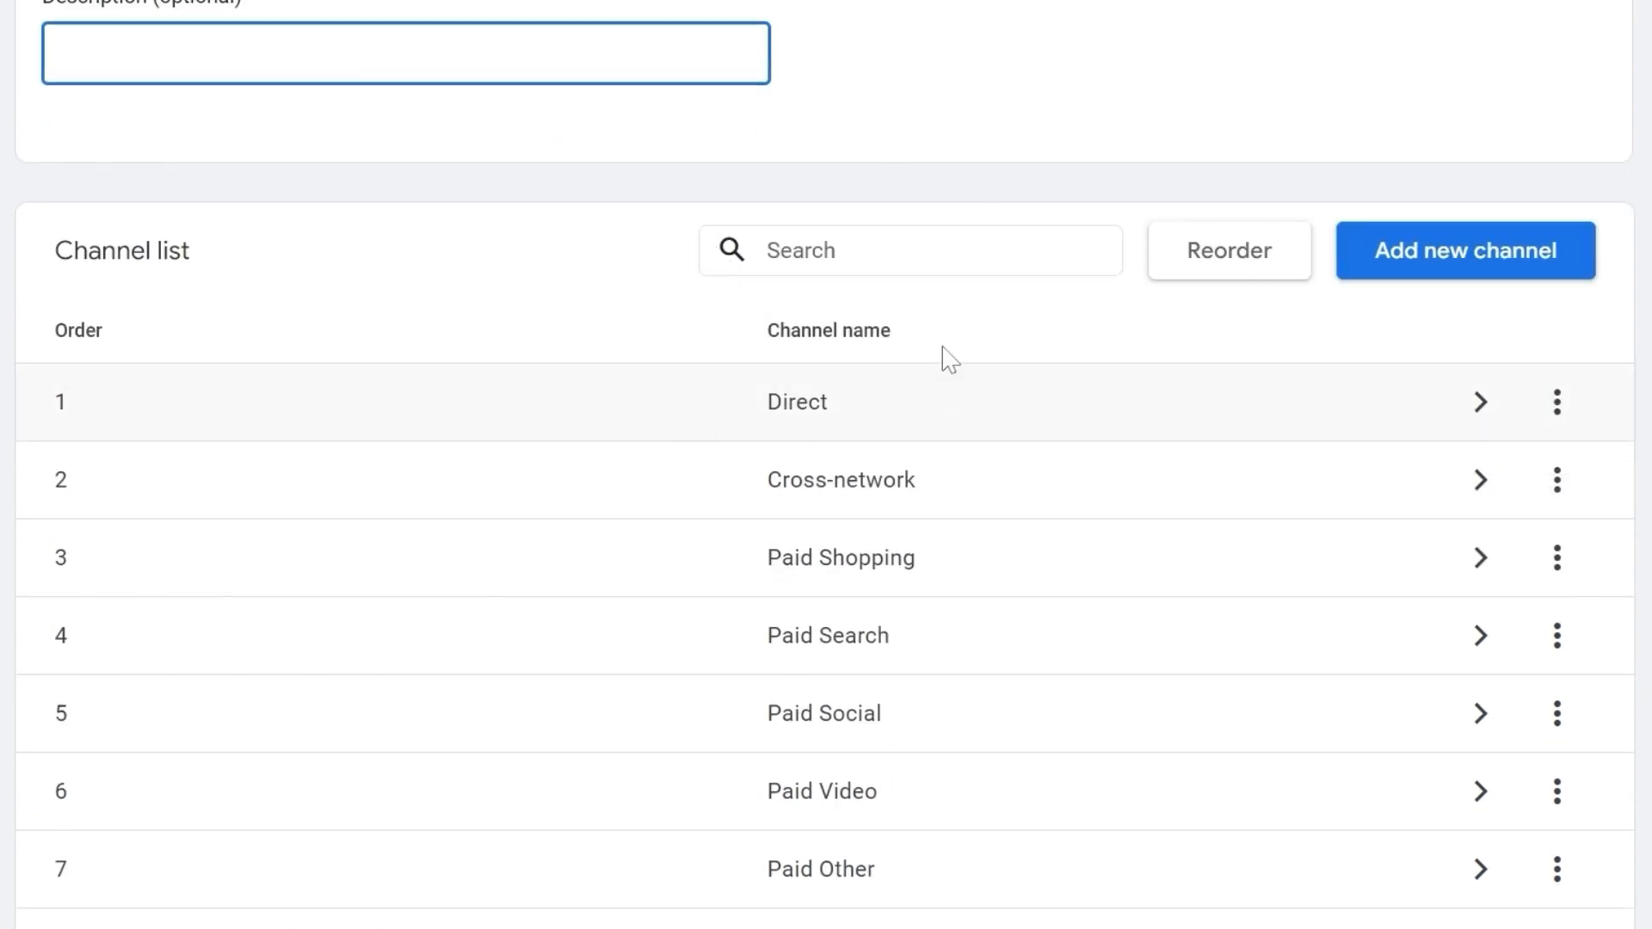
pyautogui.scroll(-1, 1142, 625)
pyautogui.scroll(2, 1137, 611)
pyautogui.scroll(-1, 1093, 496)
# Examine the Direct channel's conditions and close the new channel group without saving.
pyautogui.click(1487, 404)
pyautogui.click(1487, 404)
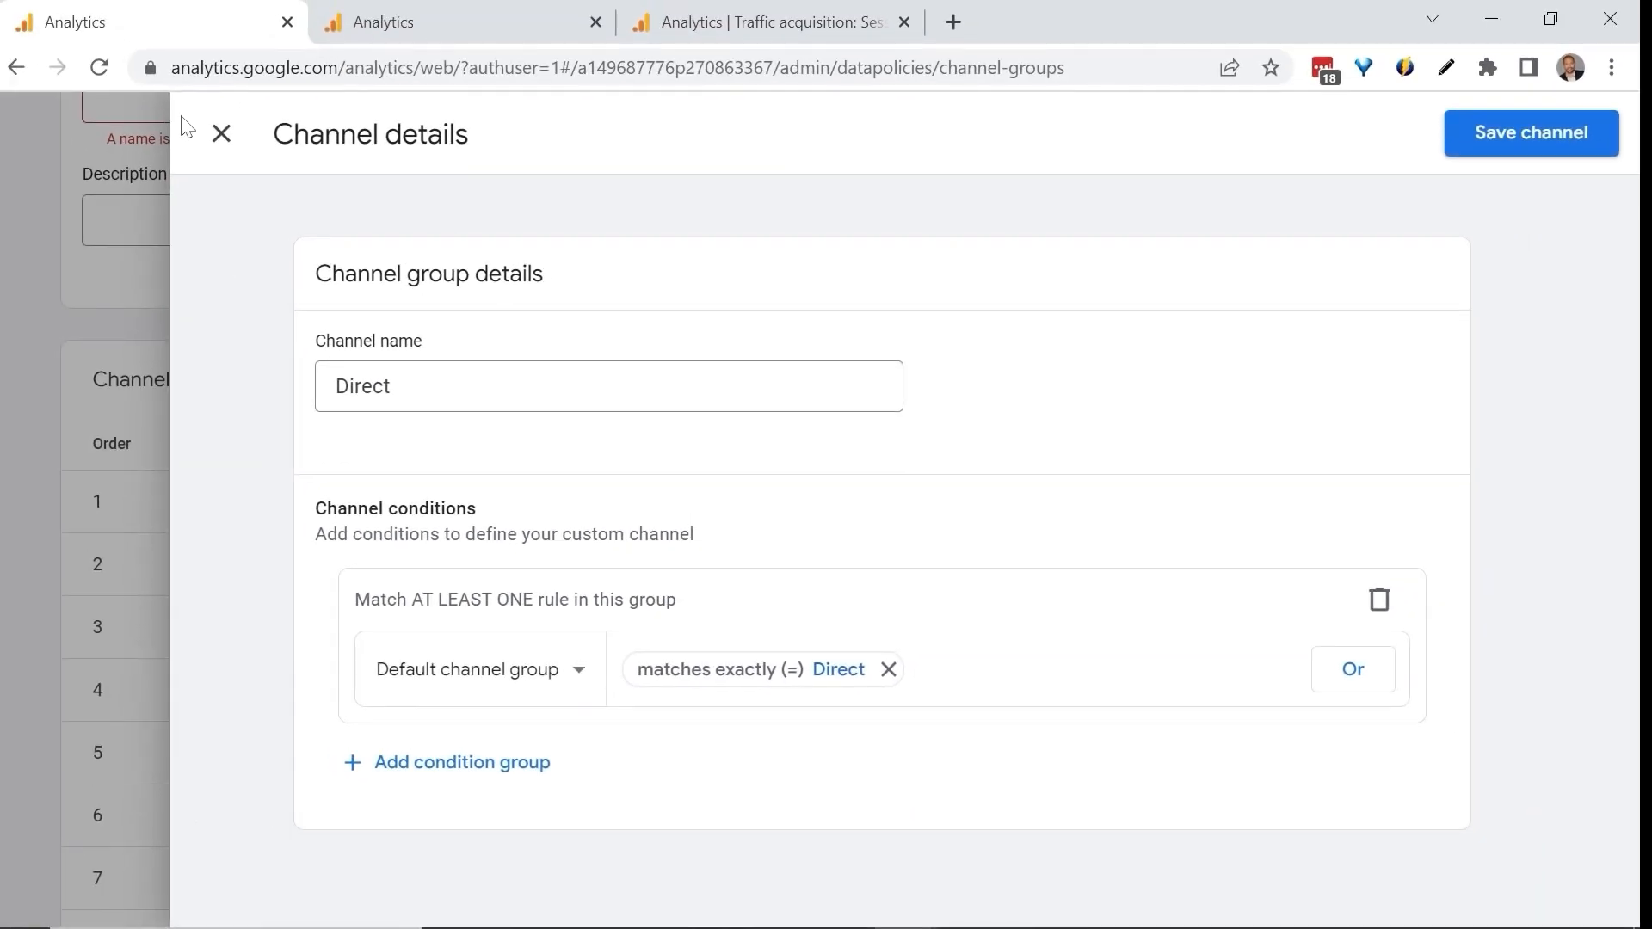
pyautogui.click(221, 133)
pyautogui.scroll(3, 565, 446)
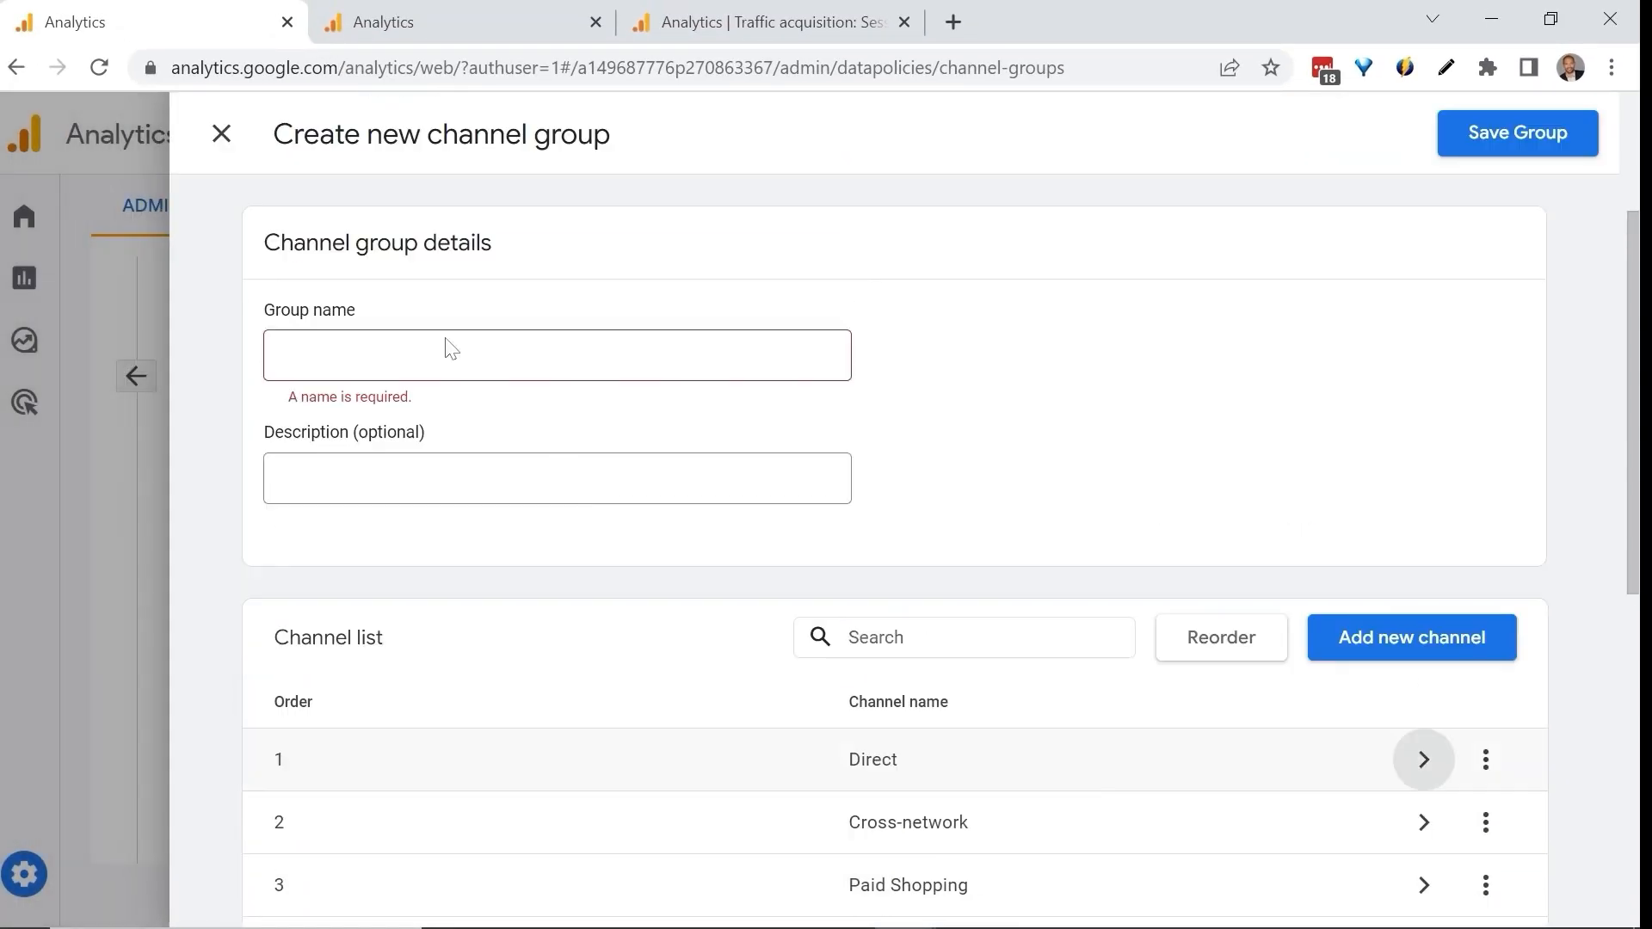
pyautogui.click(241, 146)
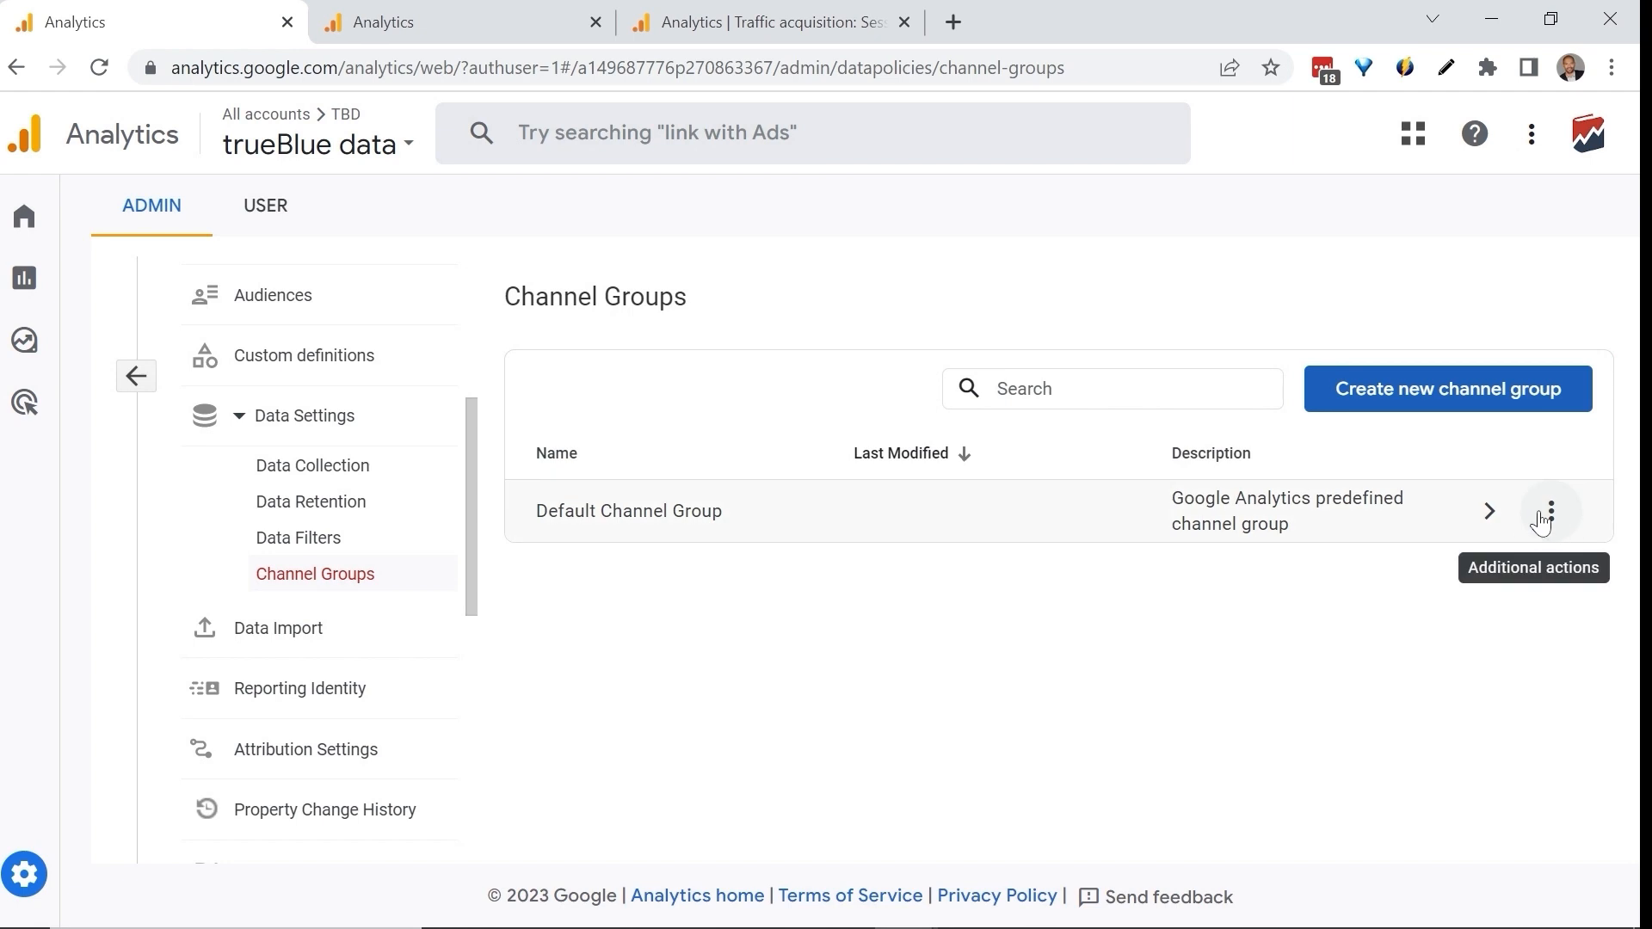
# Copy the Default Channel Group to create a new group and add a channel named Podcast to it.
pyautogui.click(1550, 512)
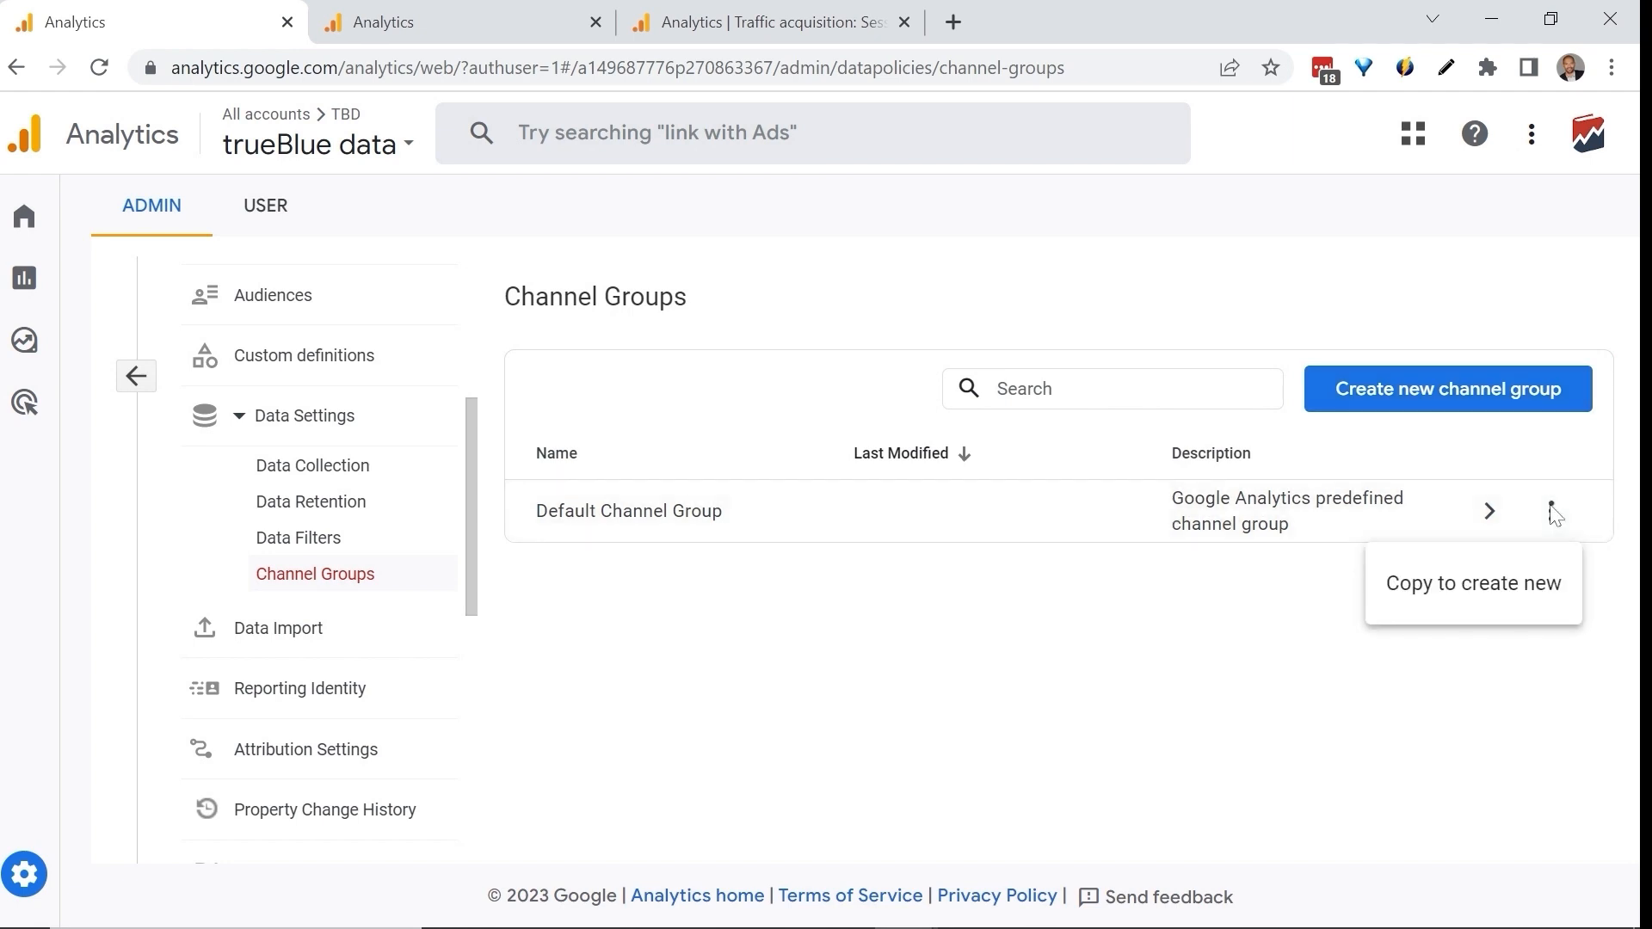
pyautogui.click(1419, 577)
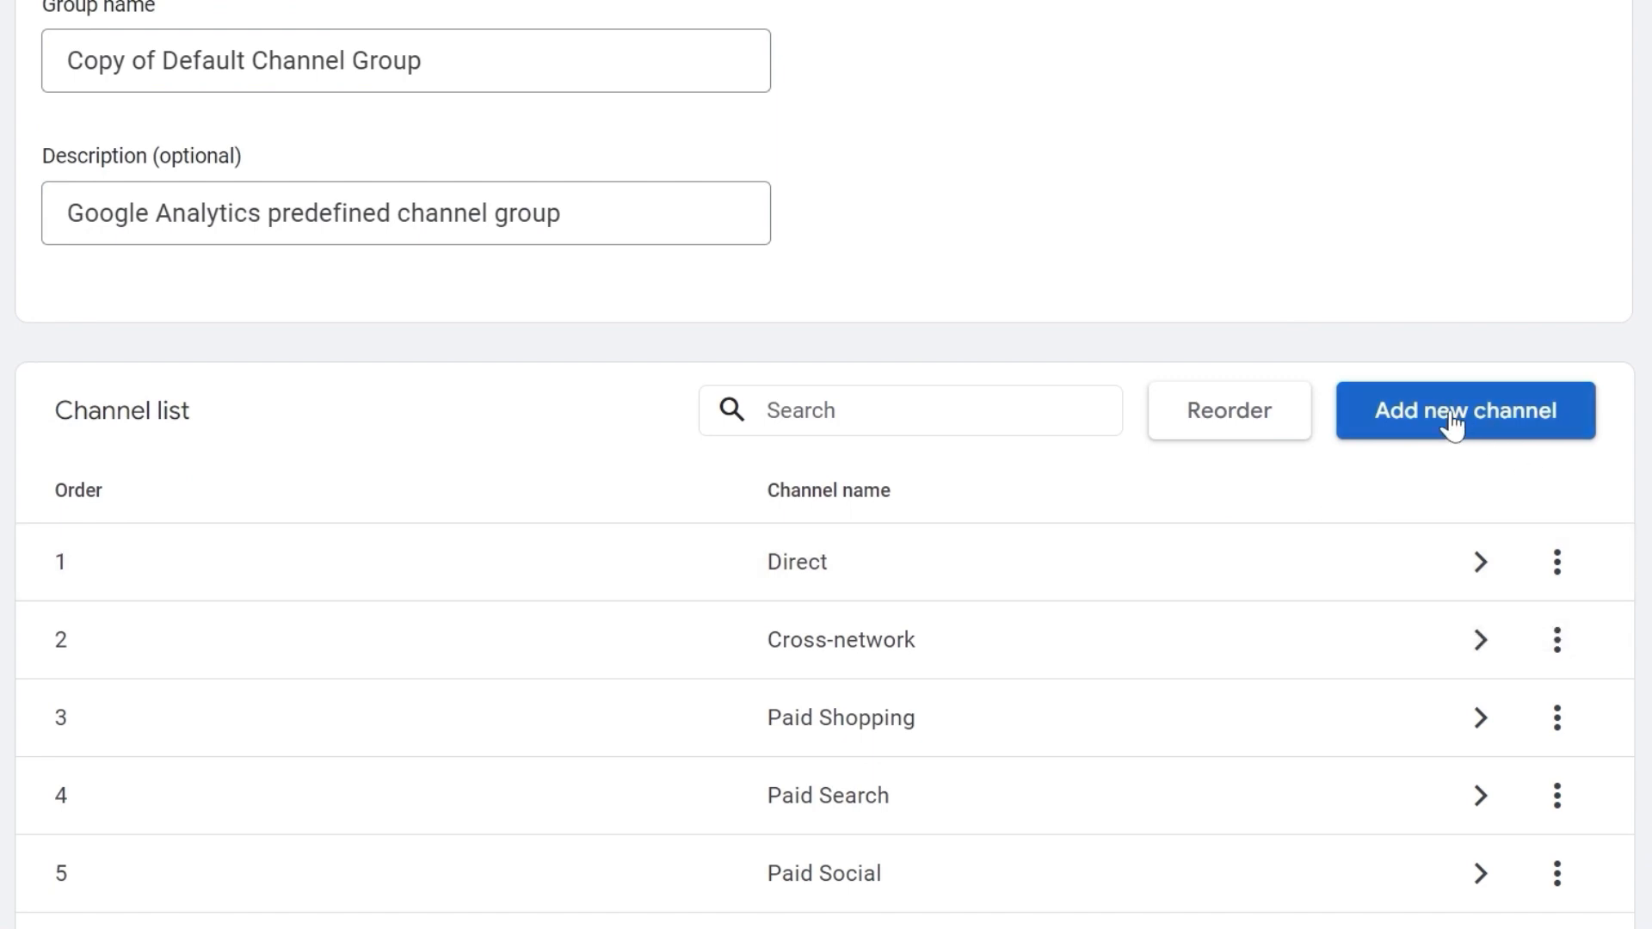
pyautogui.click(1486, 423)
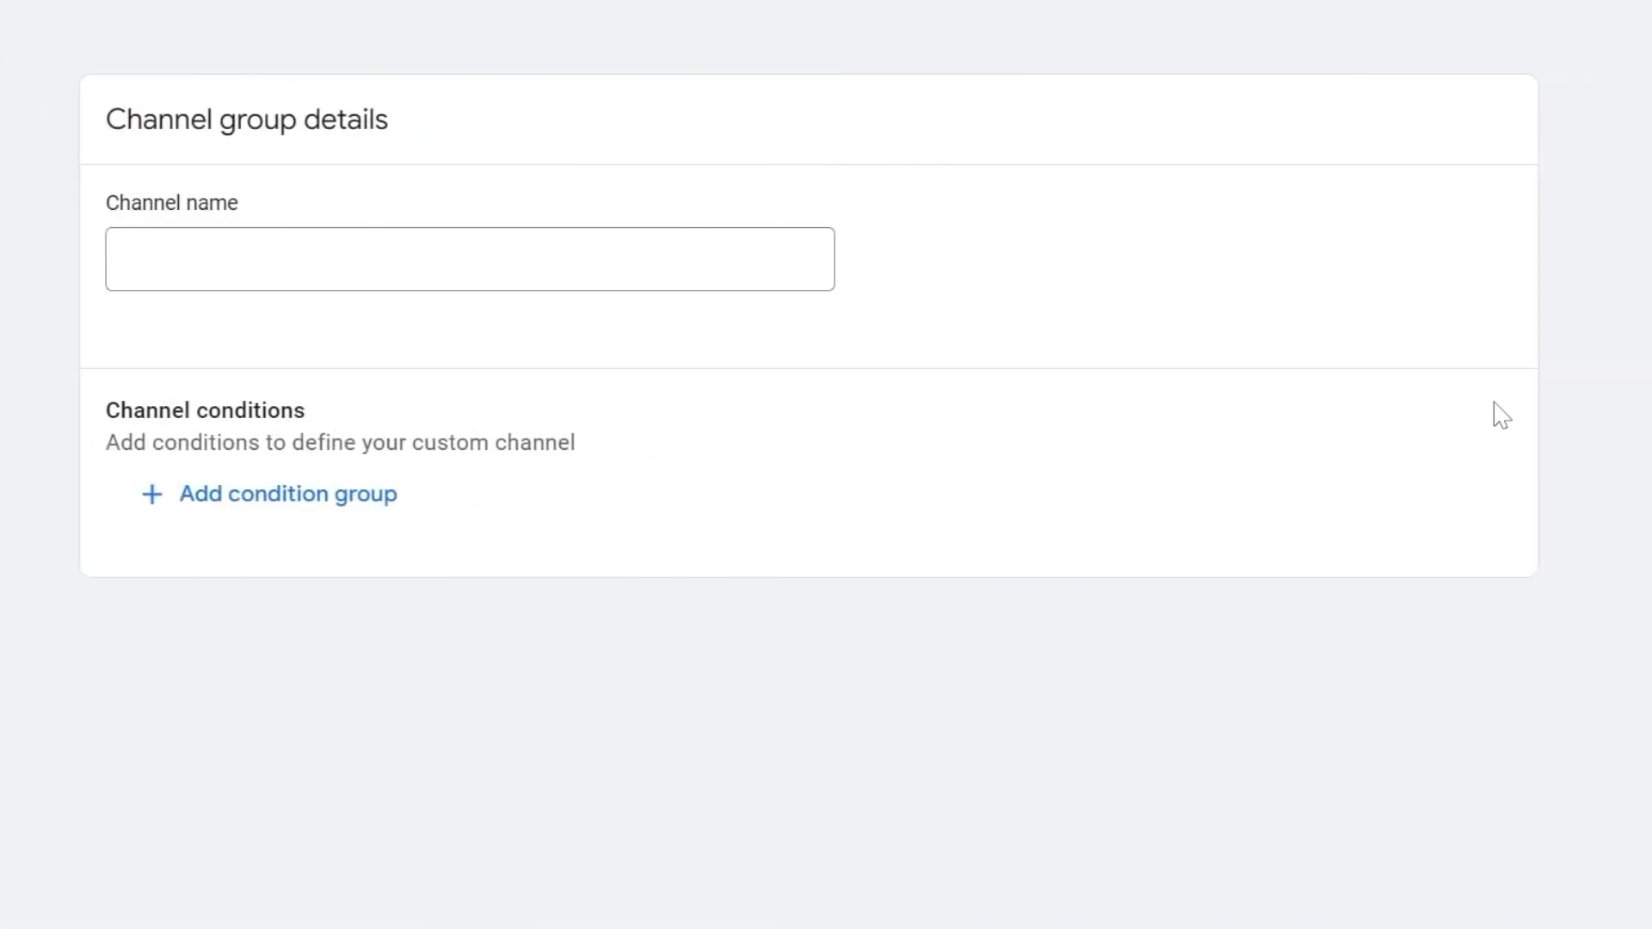
pyautogui.click(324, 259)
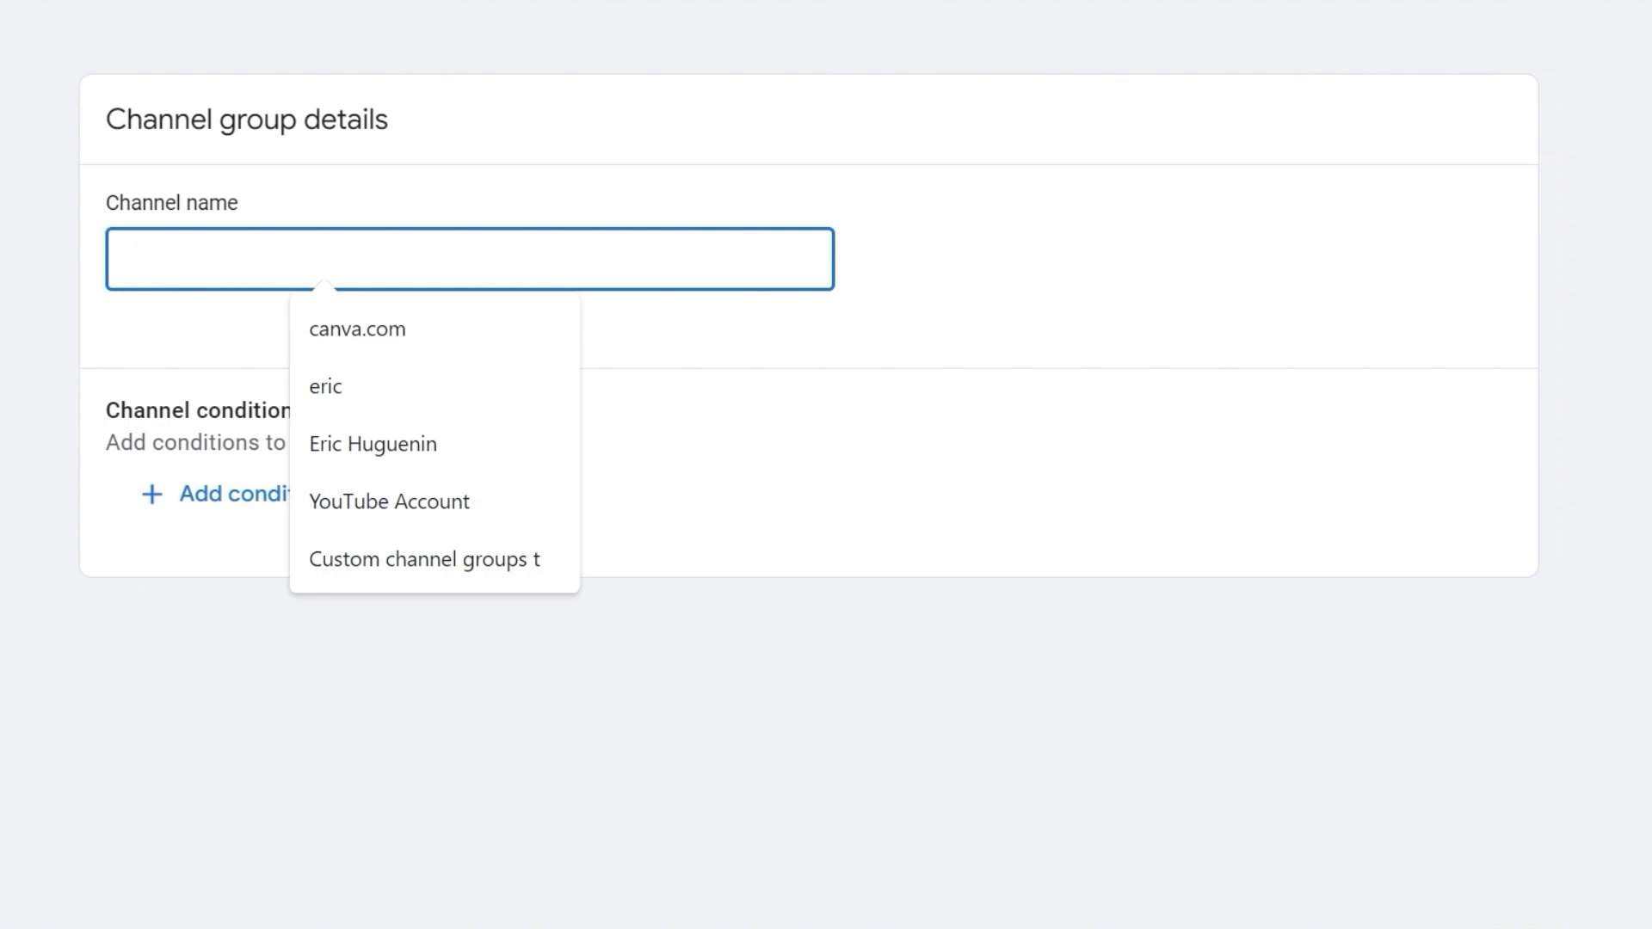
pyautogui.write('Podcast')
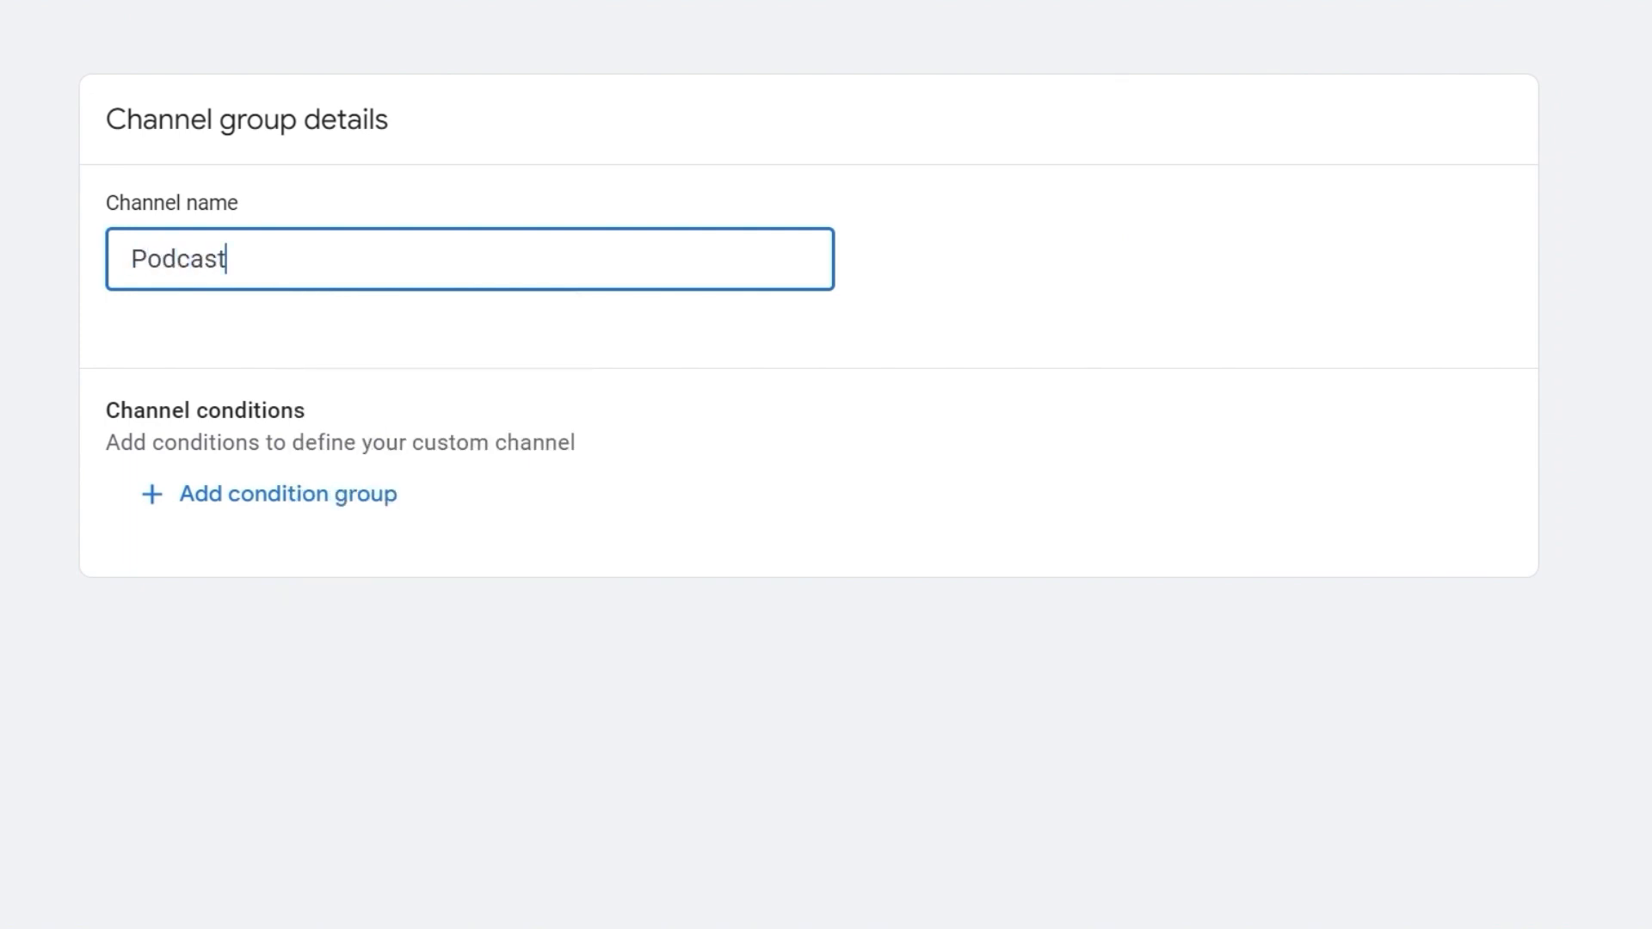
# Add a condition group to the Podcast channel requiring Medium to match exactly "podcast".
pyautogui.click(301, 501)
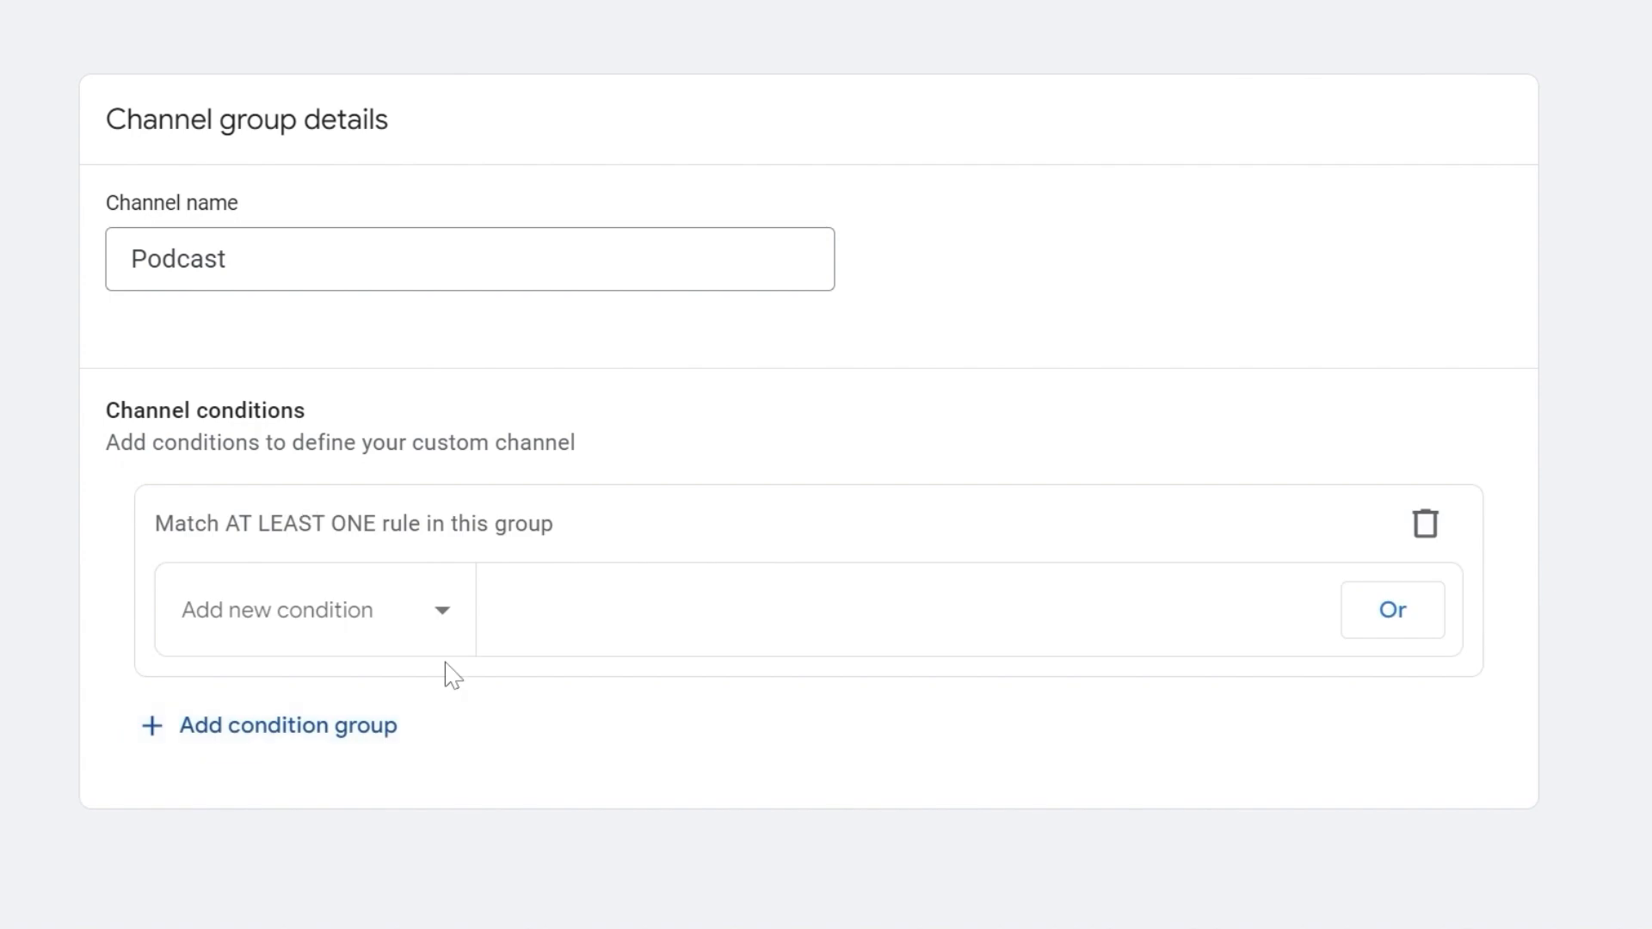
pyautogui.click(396, 621)
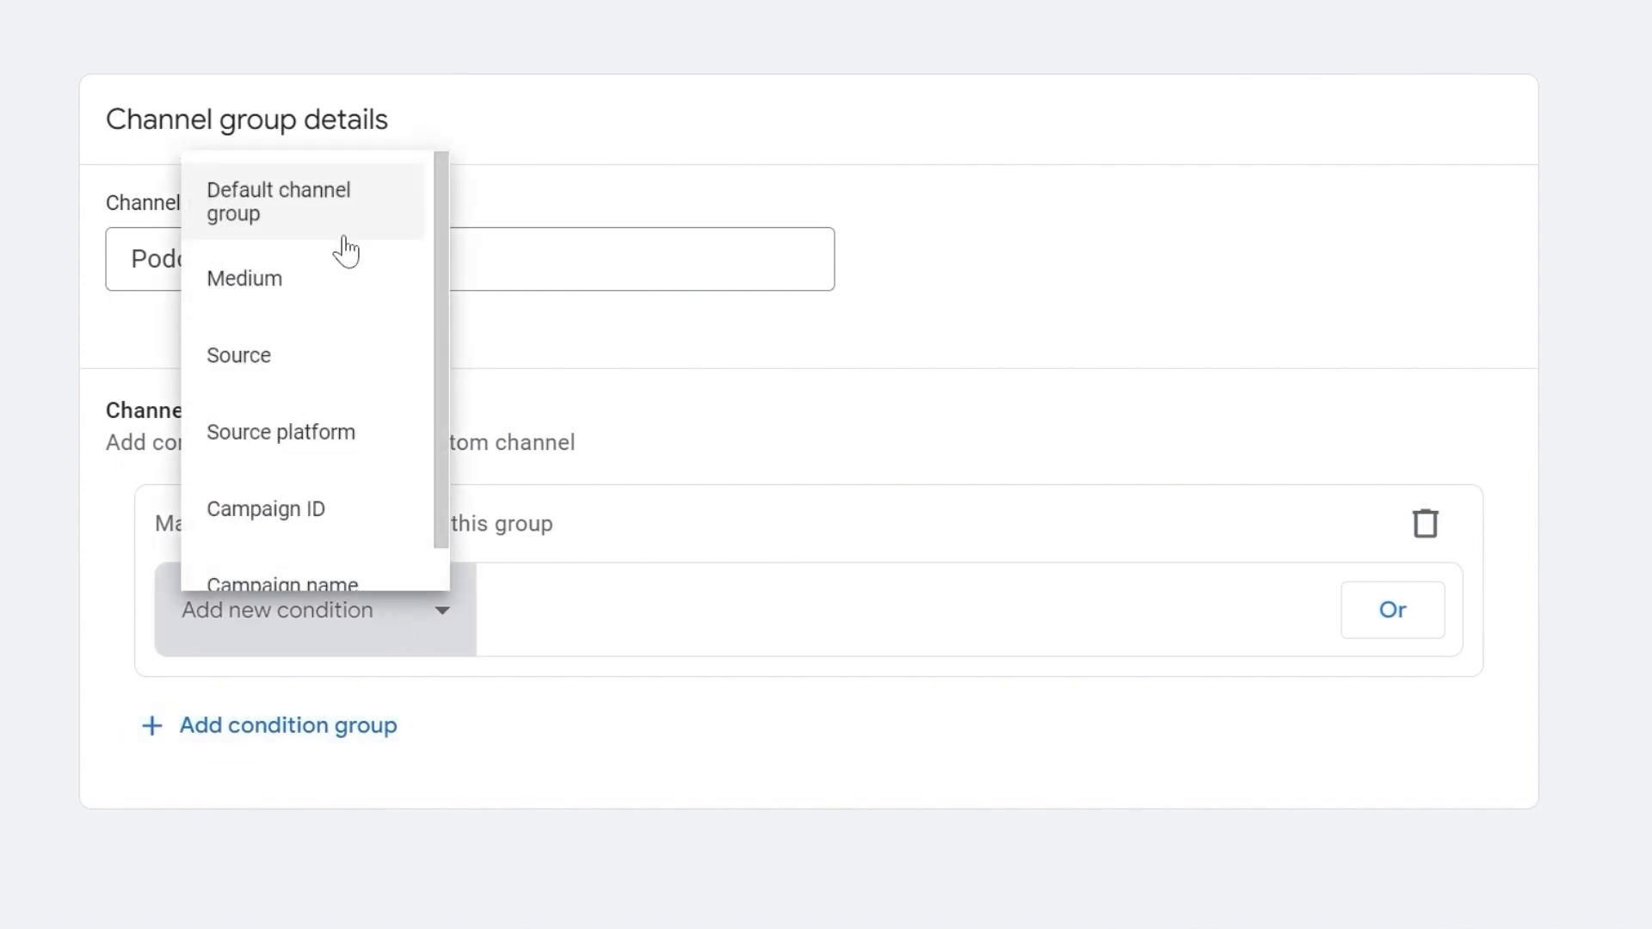
pyautogui.click(298, 287)
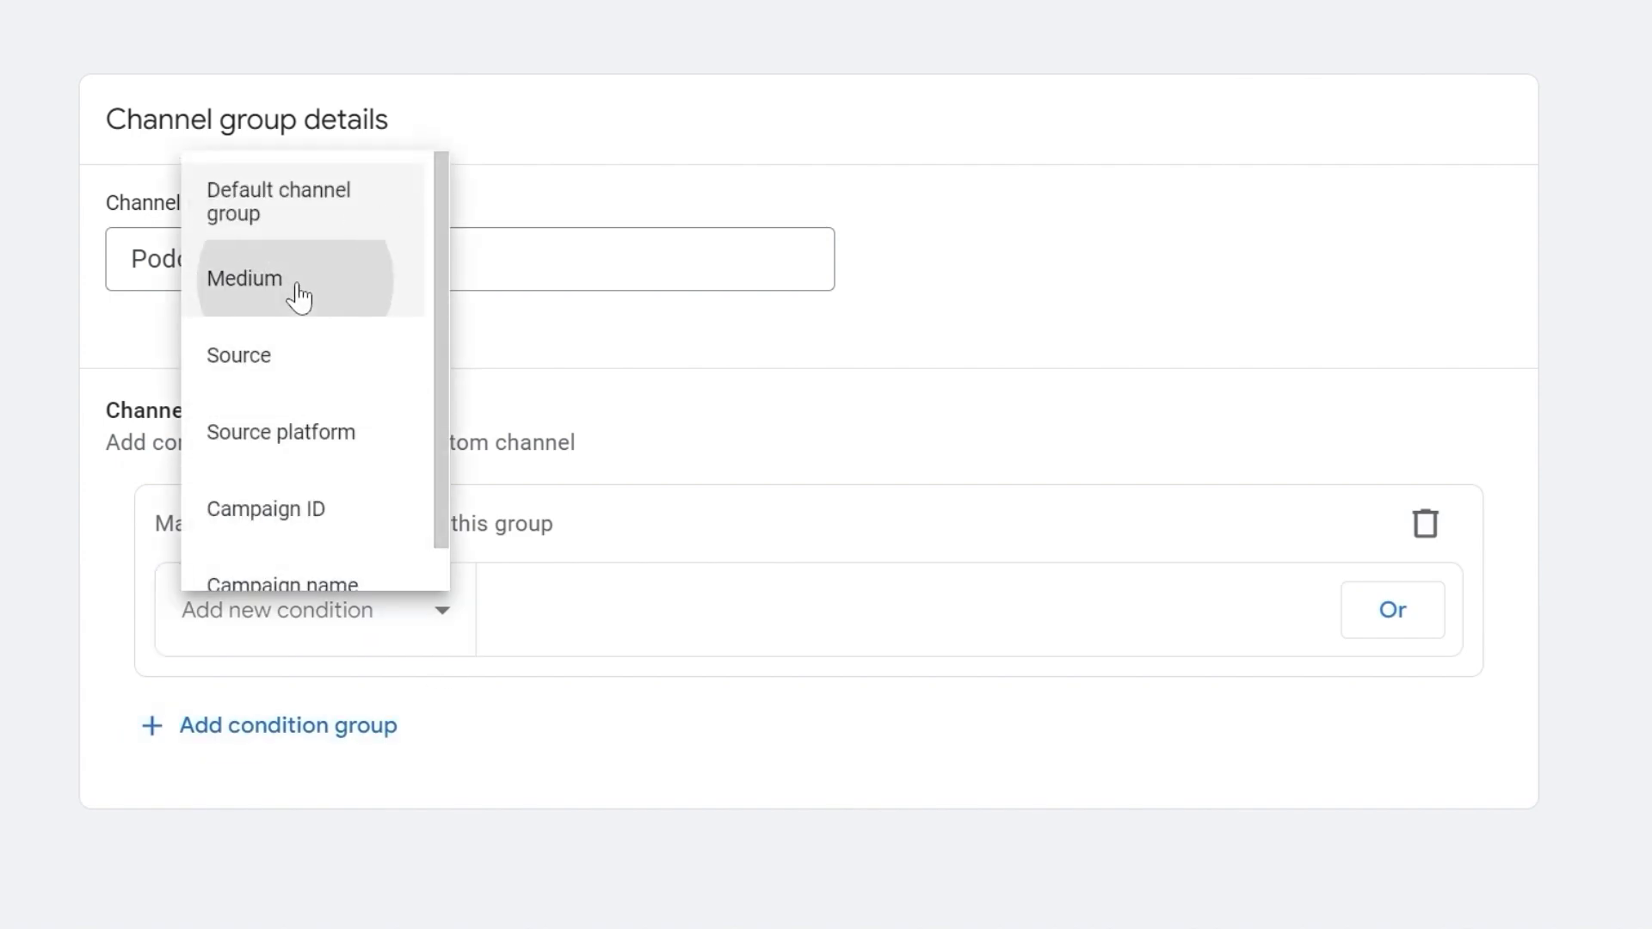
pyautogui.click(637, 617)
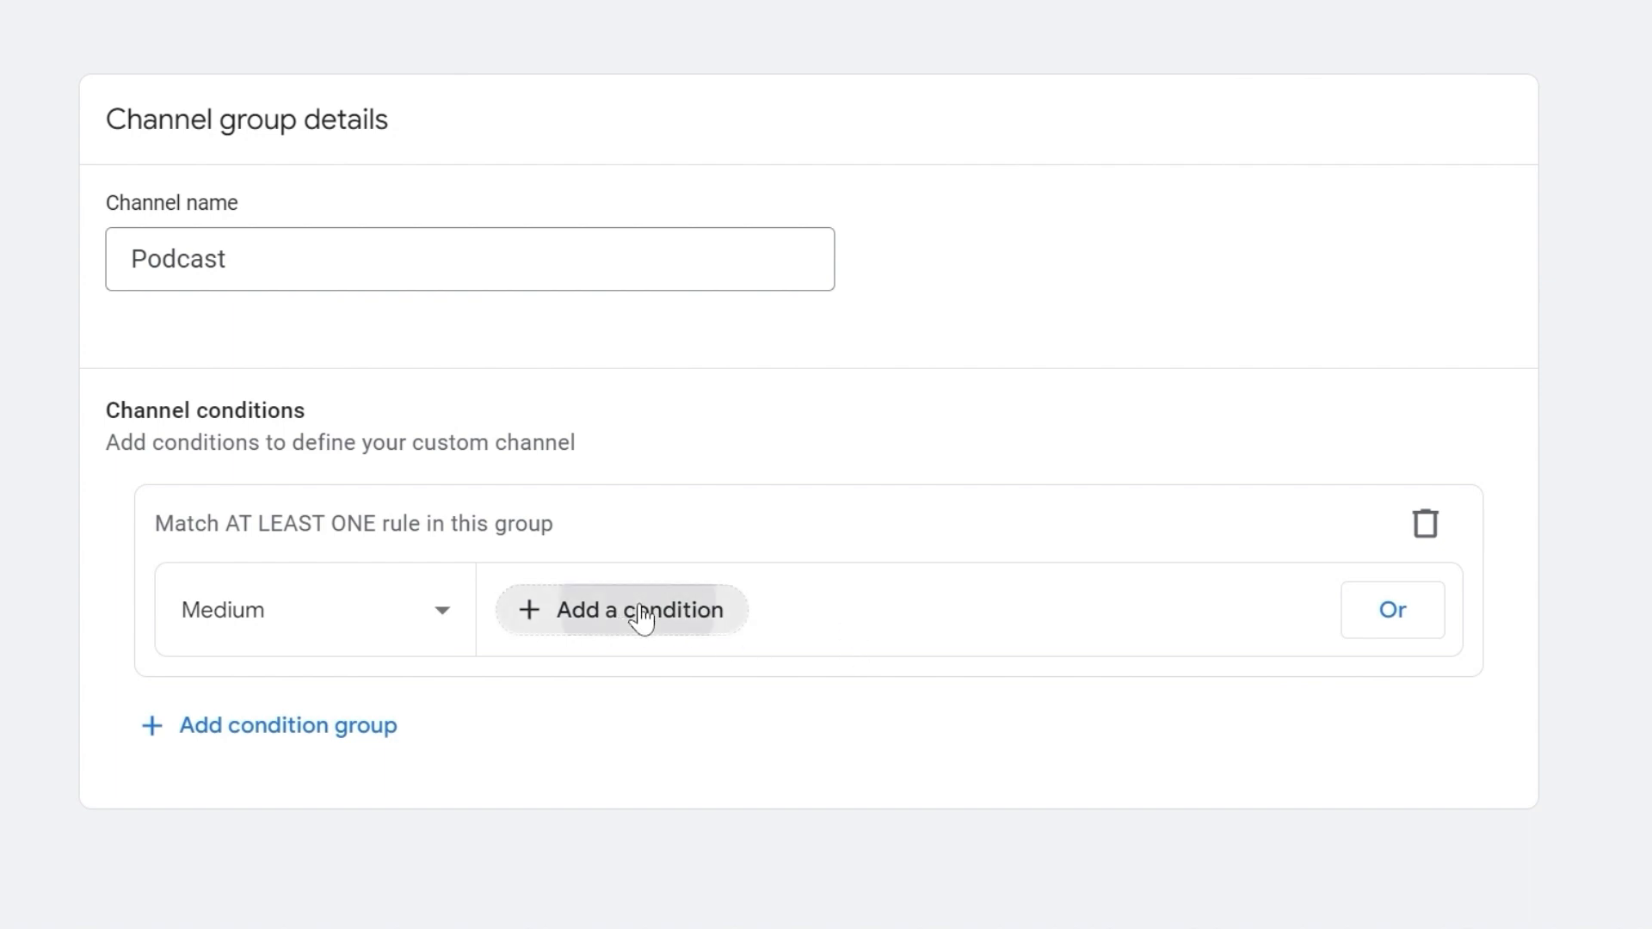
pyautogui.click(723, 449)
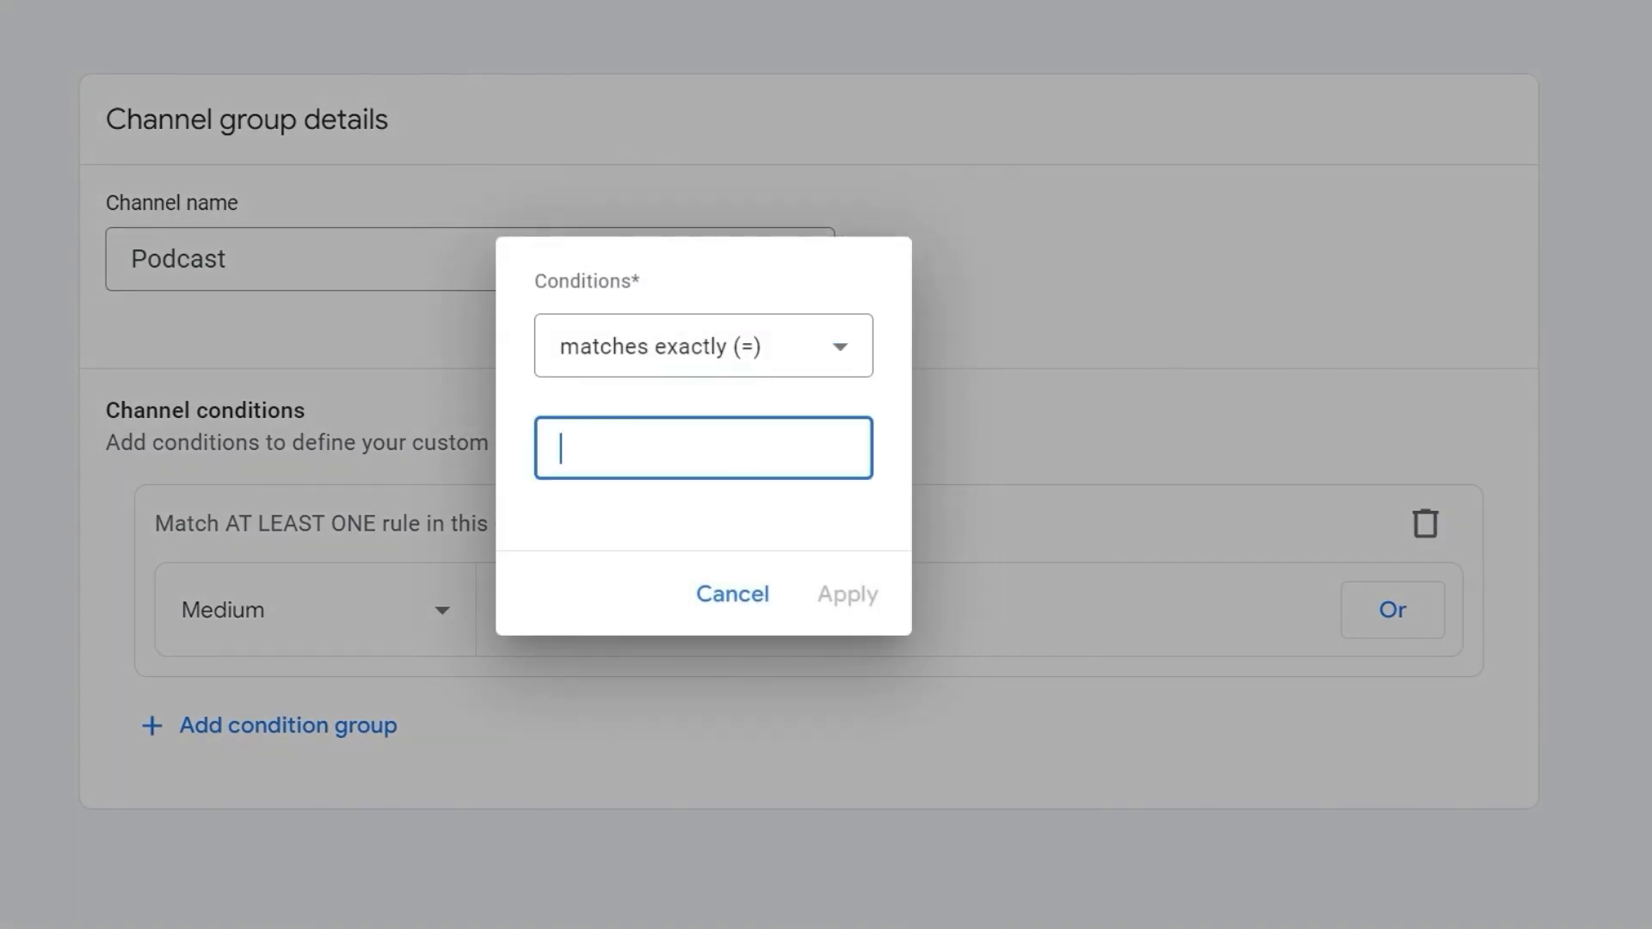
pyautogui.write('podcast')
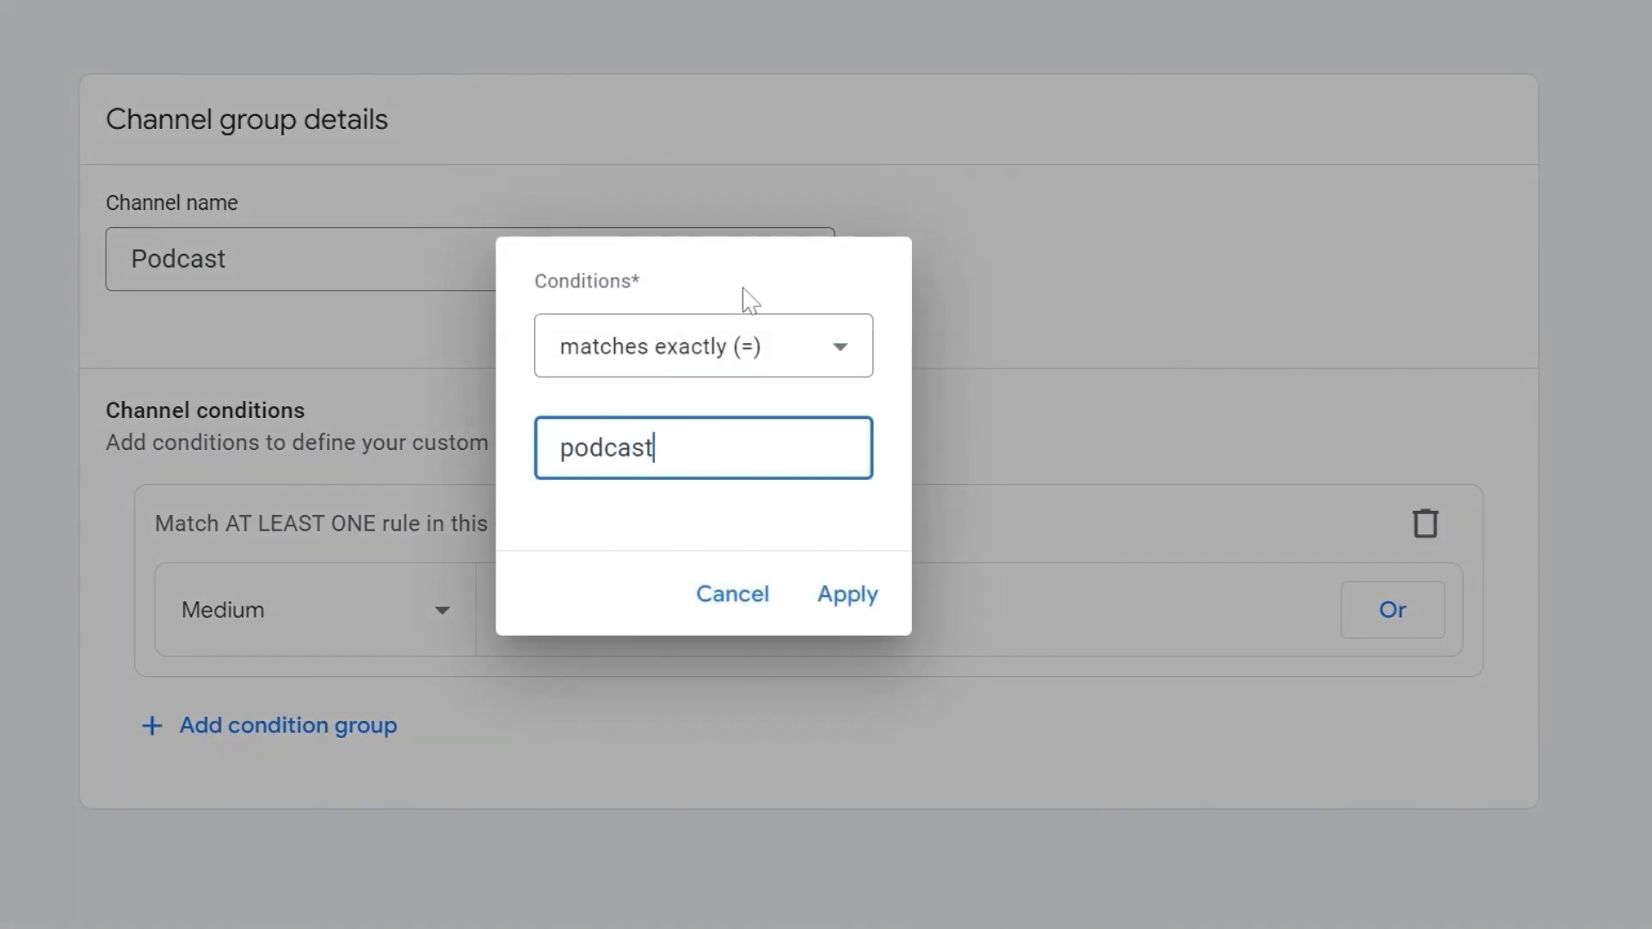
pyautogui.click(848, 595)
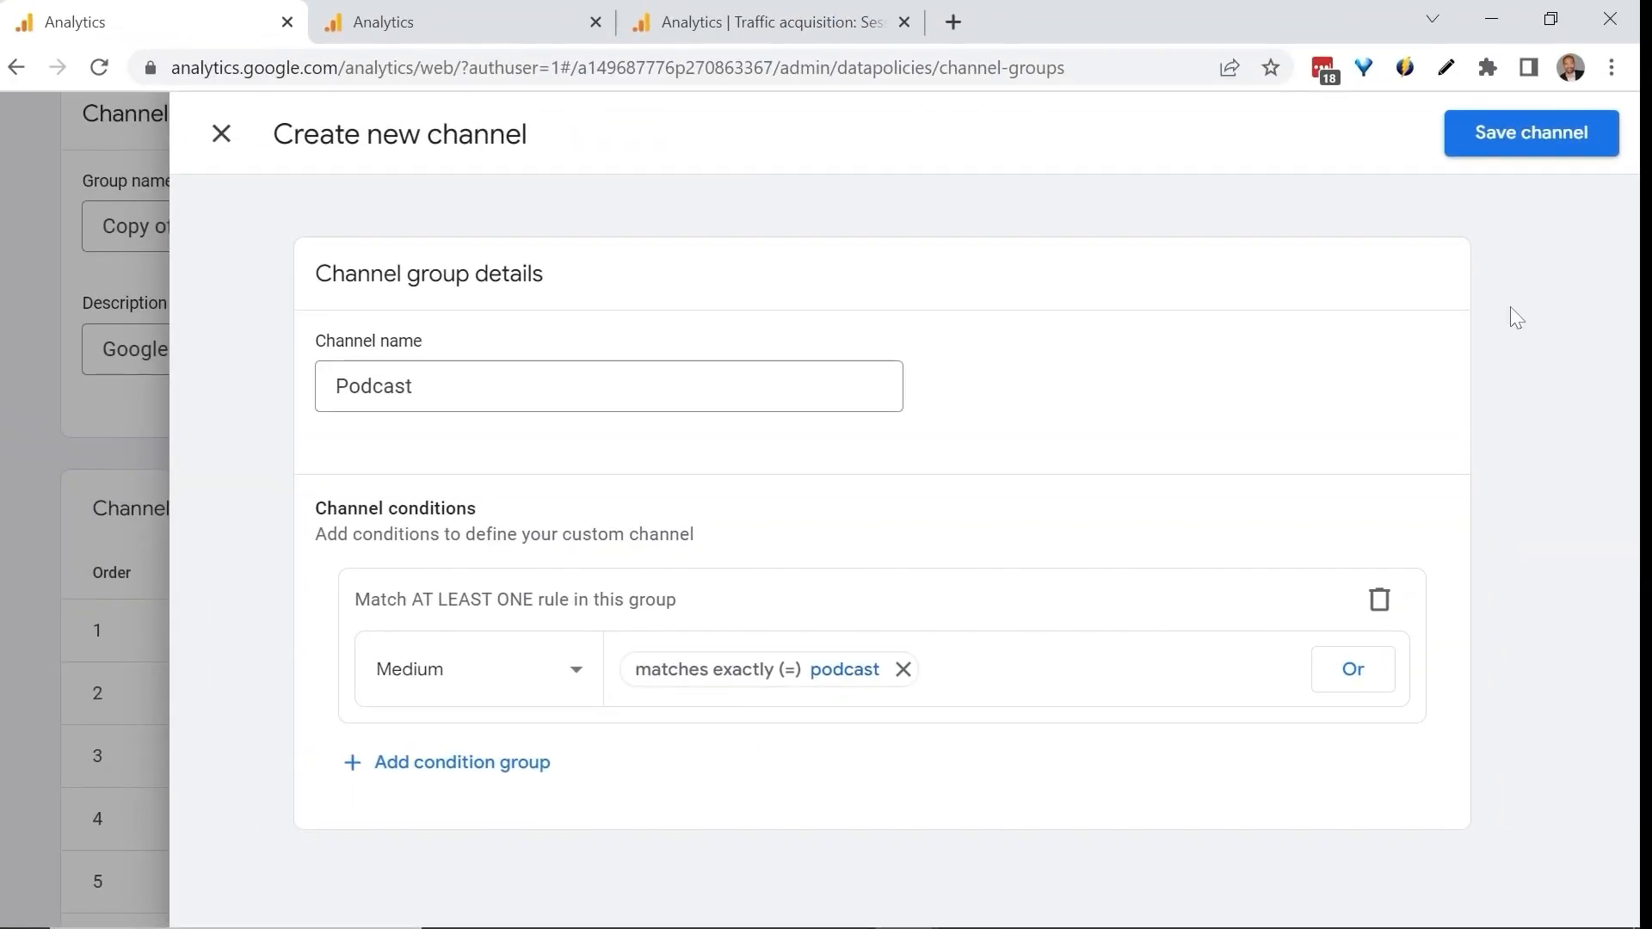
# Save the Podcast channel and the copied channel group, keeping the name Copy of Default Channel Group.
pyautogui.click(1530, 138)
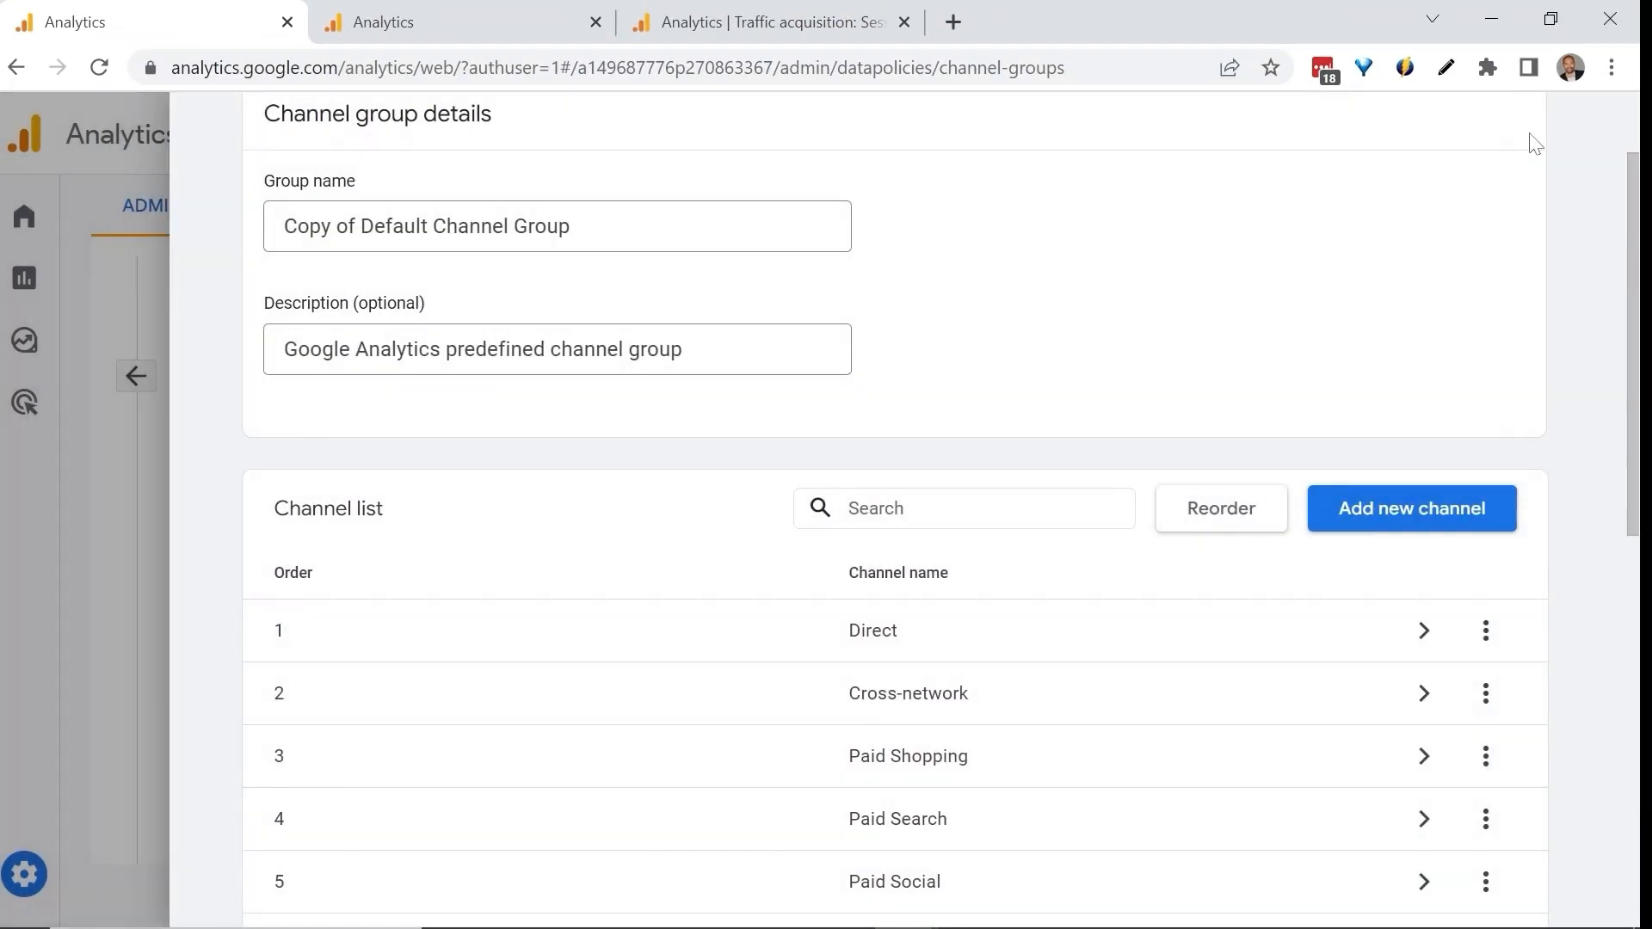
pyautogui.scroll(2, 785, 534)
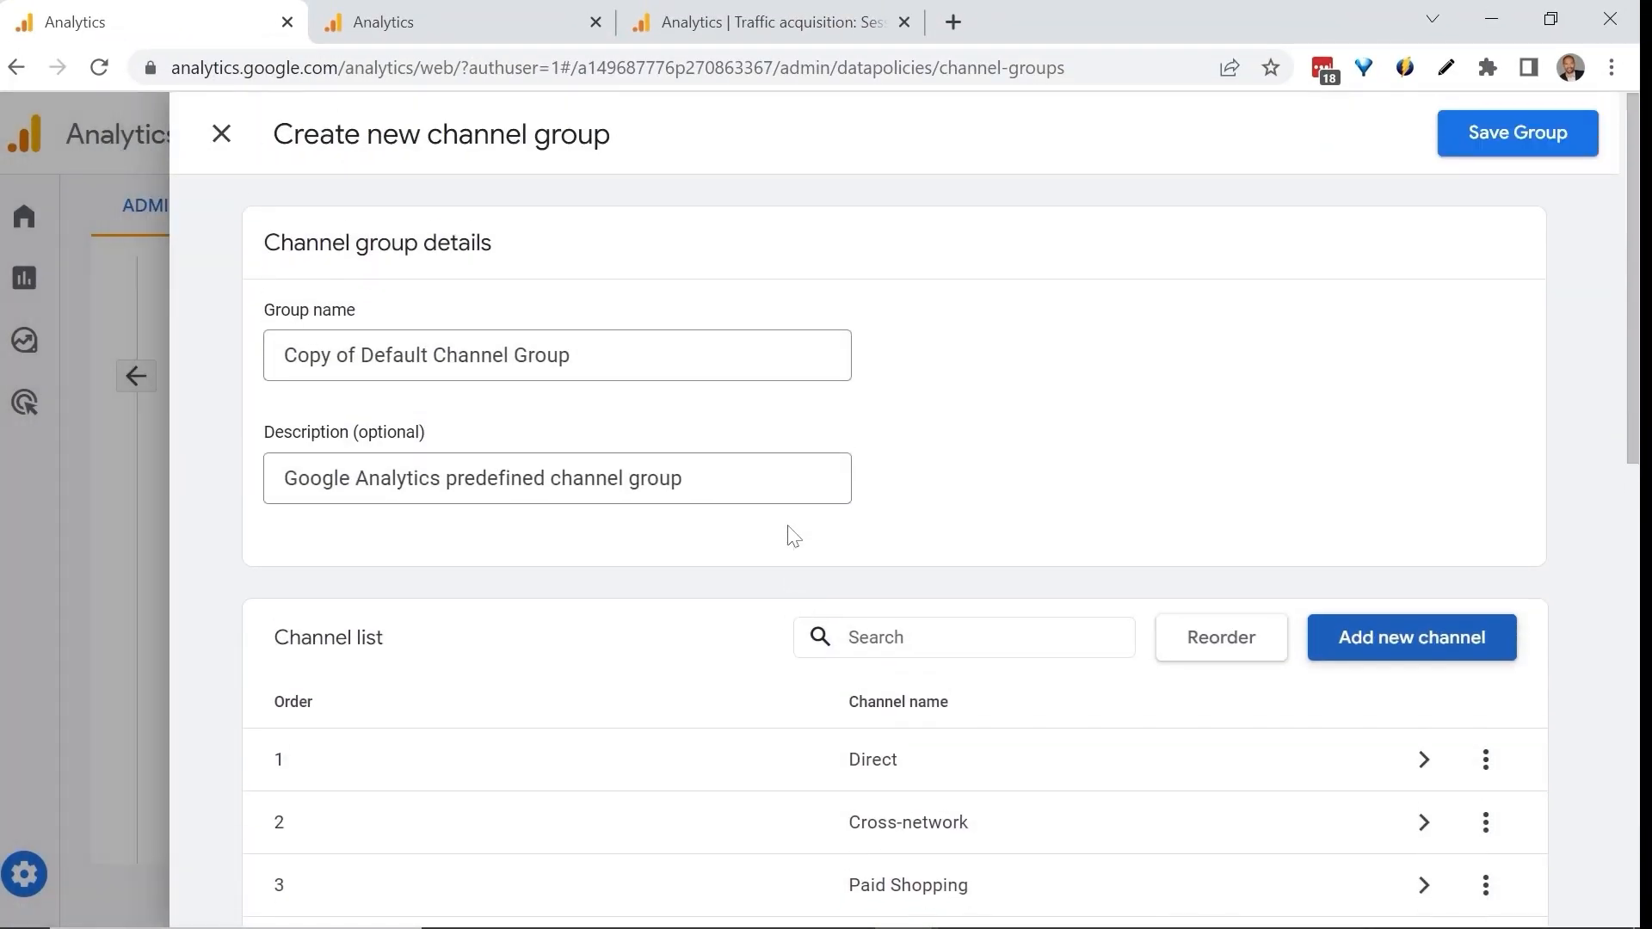
pyautogui.click(1514, 144)
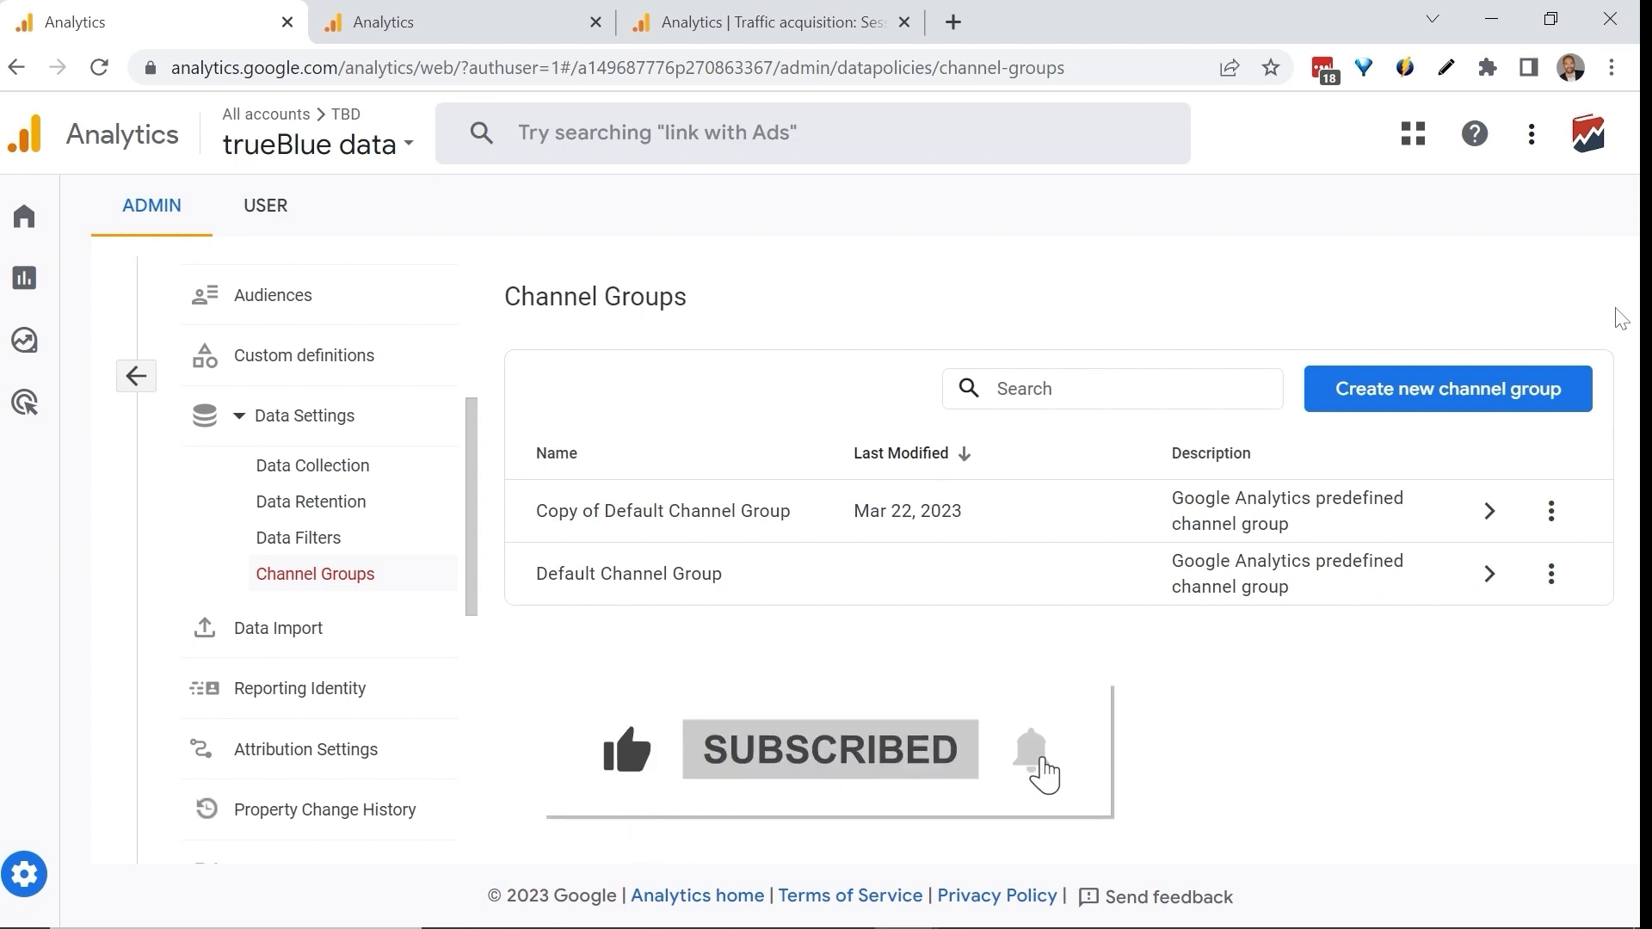
# View the Untitled exploration and return to the property's Channel Groups list.
pyautogui.click(470, 12)
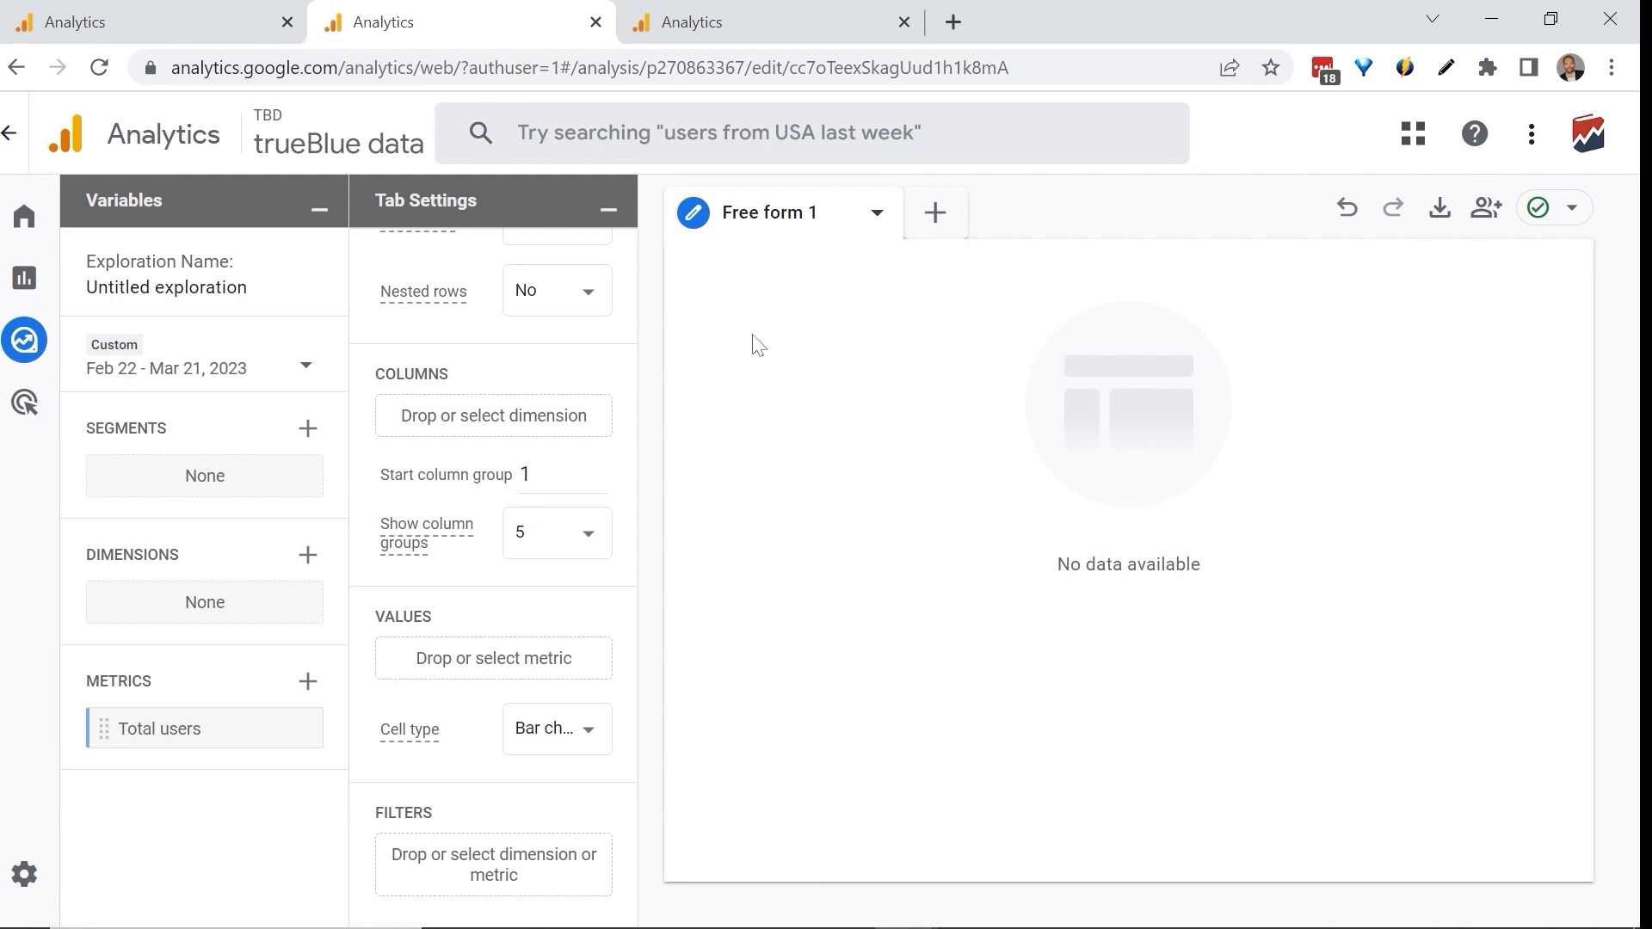
pyautogui.click(137, 21)
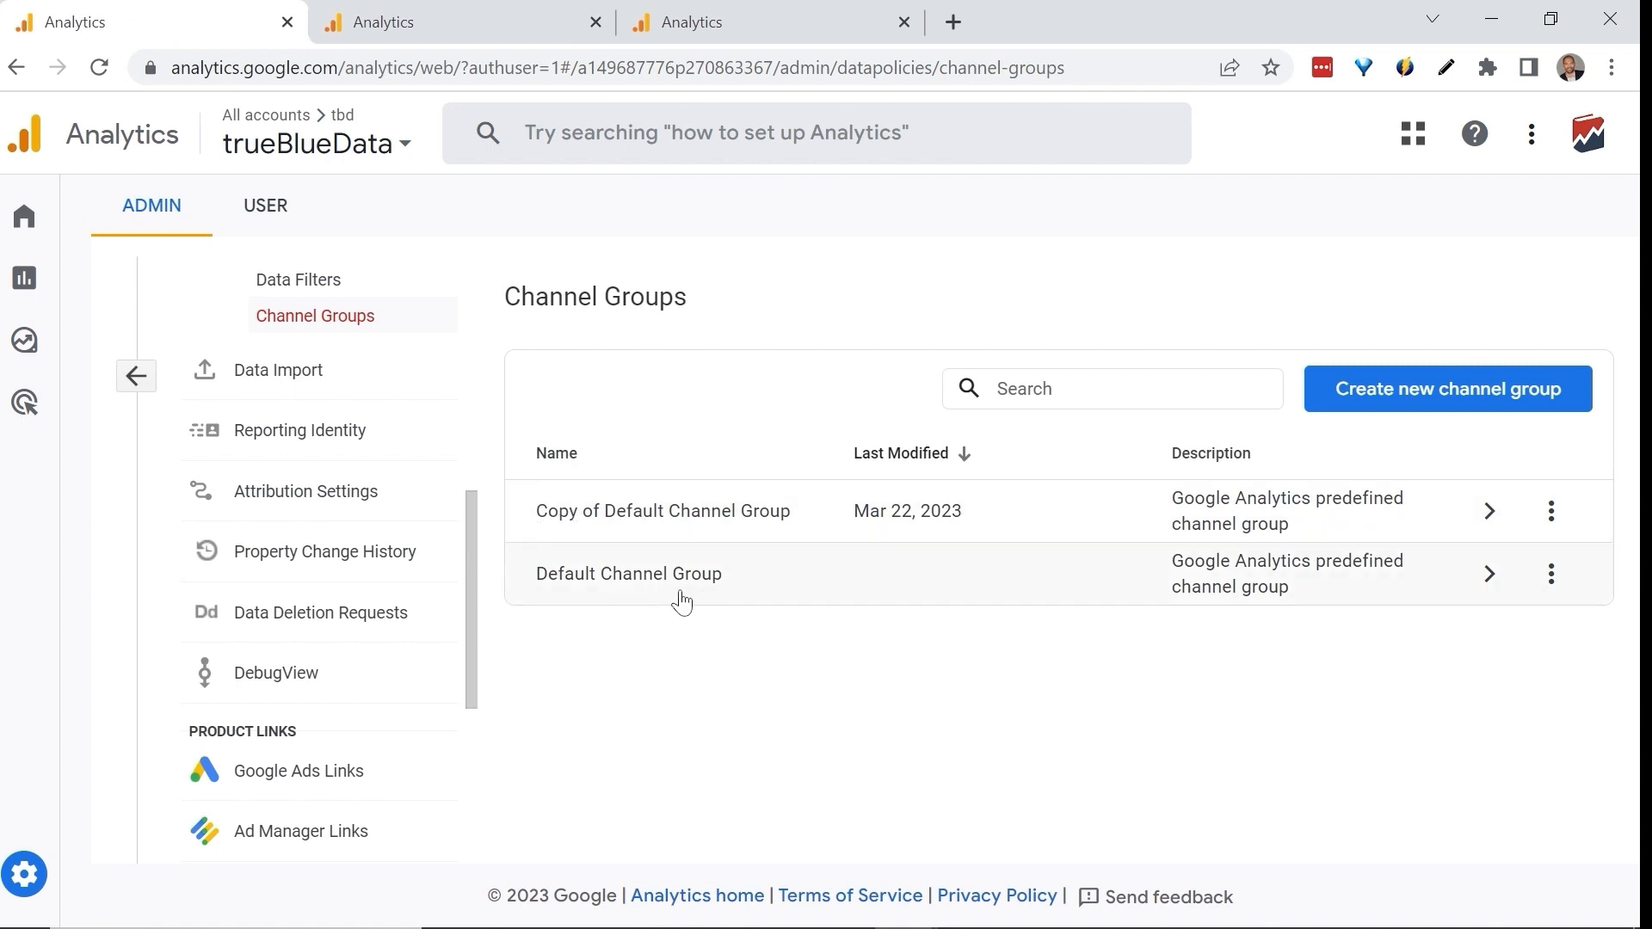
# In the trueBlue data exploration, search the dimensions for "copy" and import Copy of Default Channel Group.
pyautogui.click(379, 22)
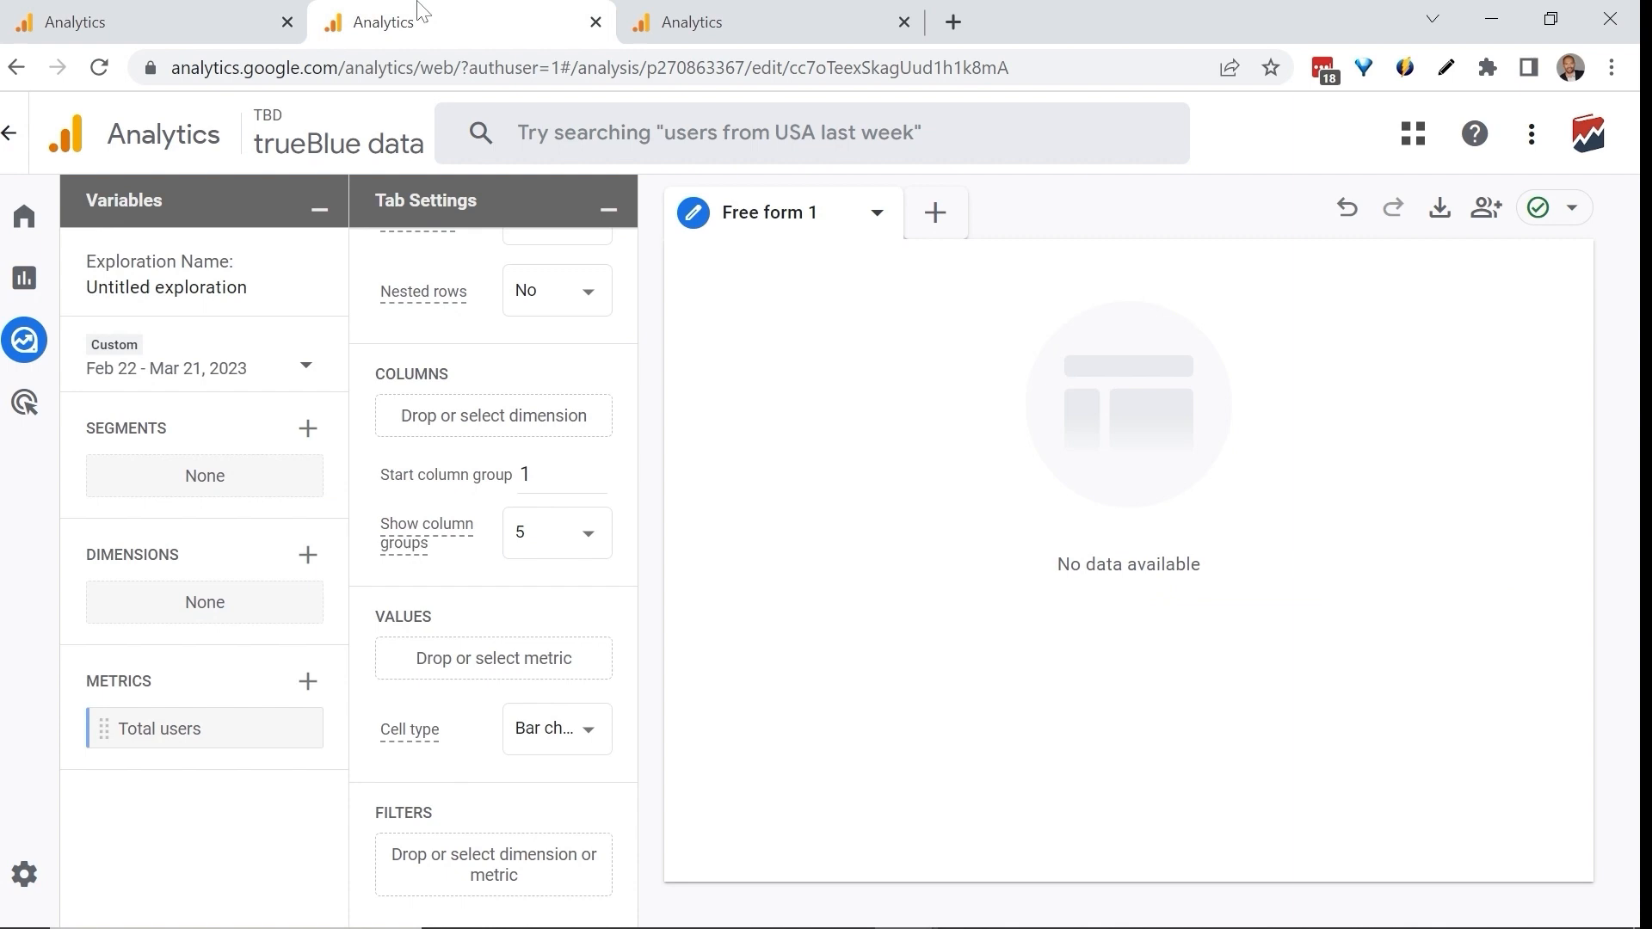
pyautogui.click(306, 559)
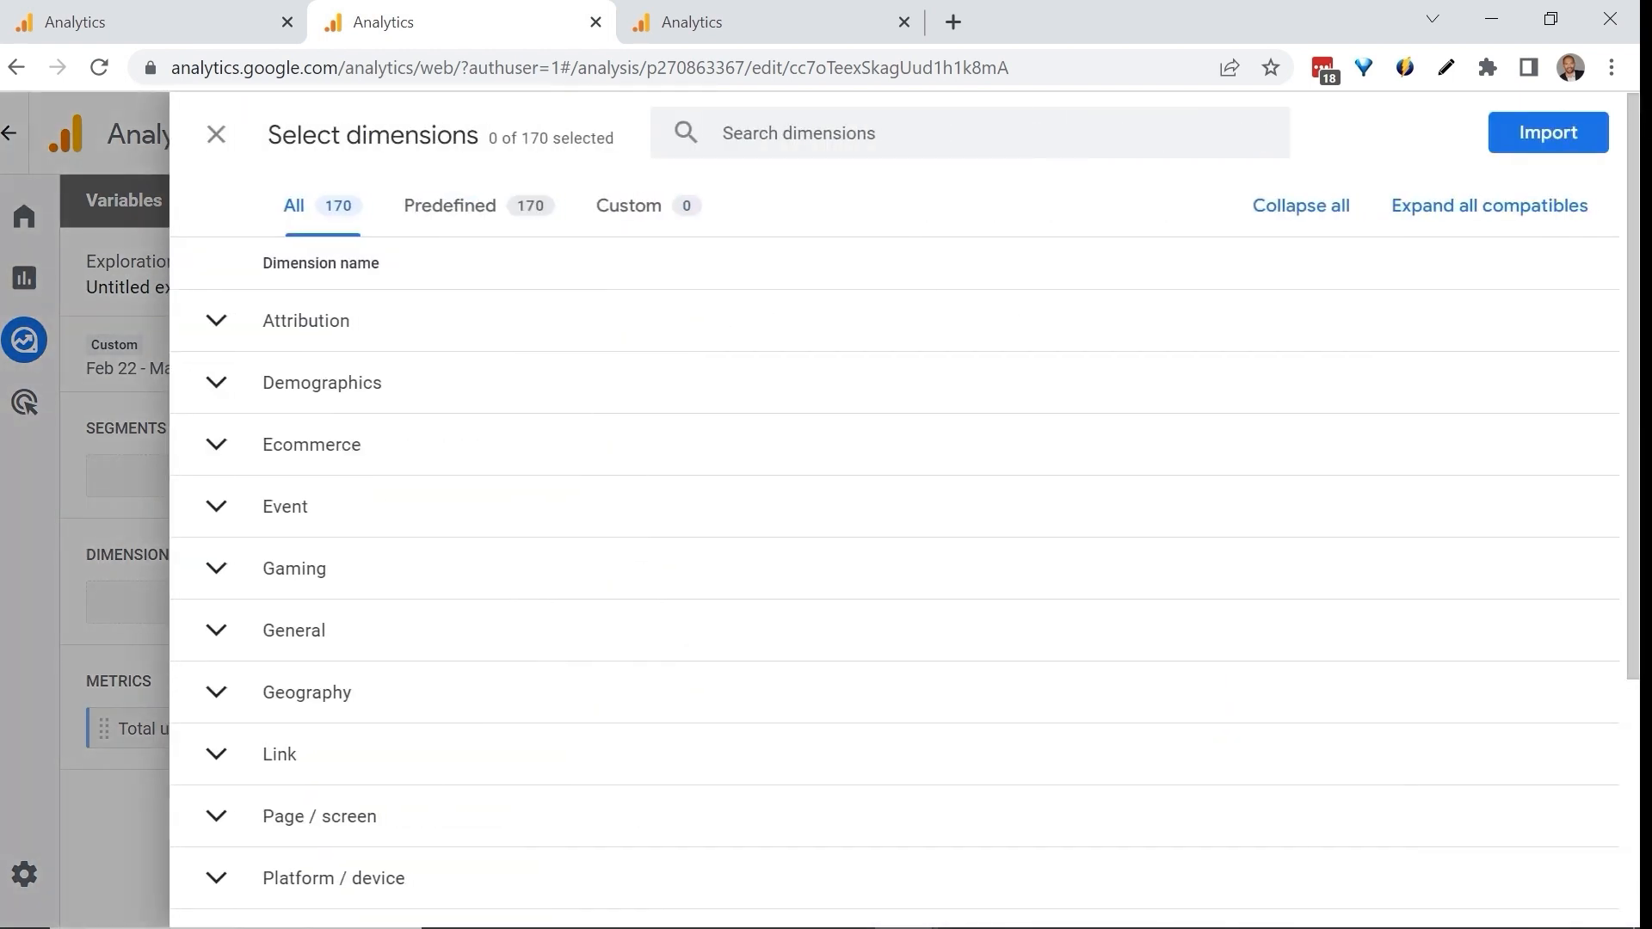
pyautogui.write('co')
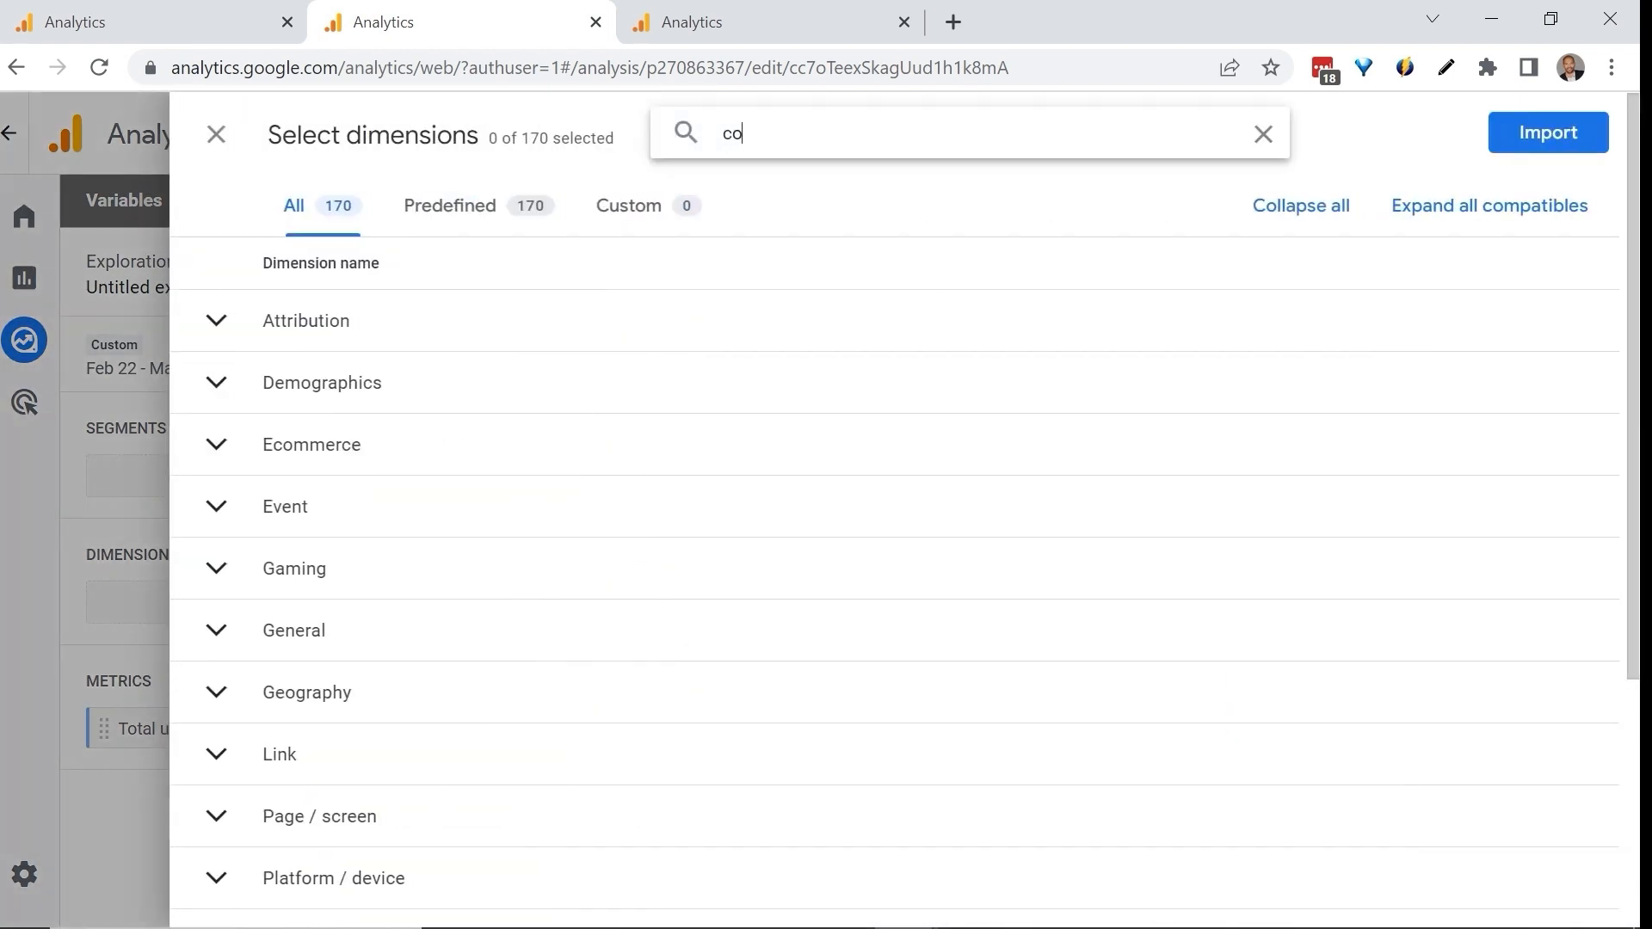
pyautogui.write('py')
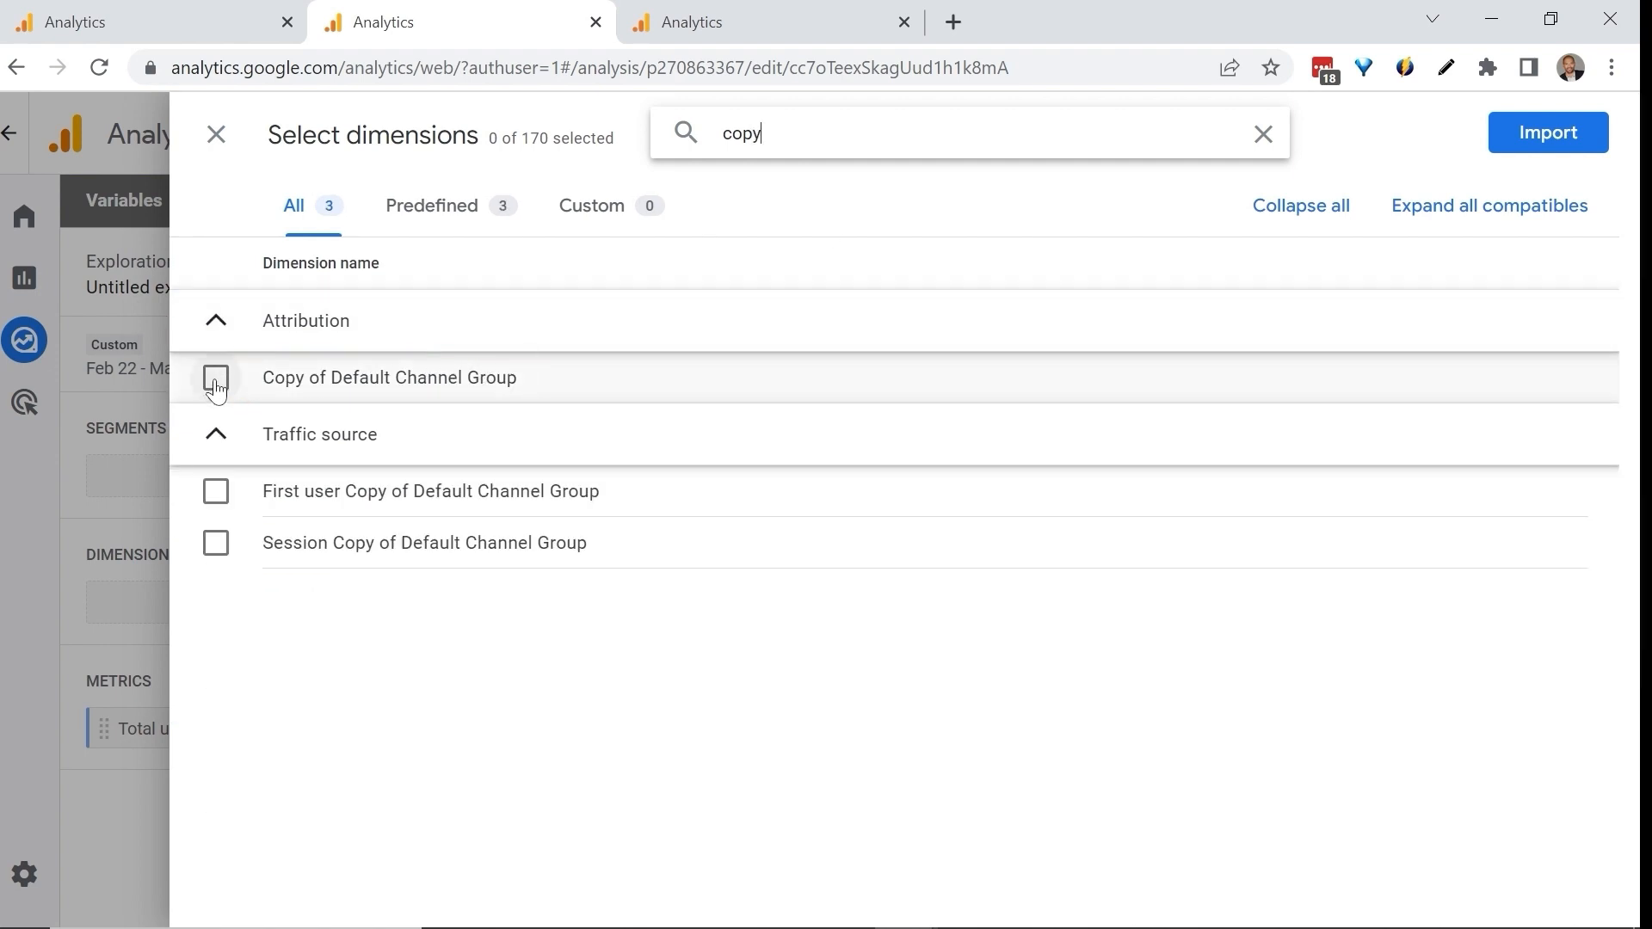
pyautogui.click(219, 385)
pyautogui.click(1540, 138)
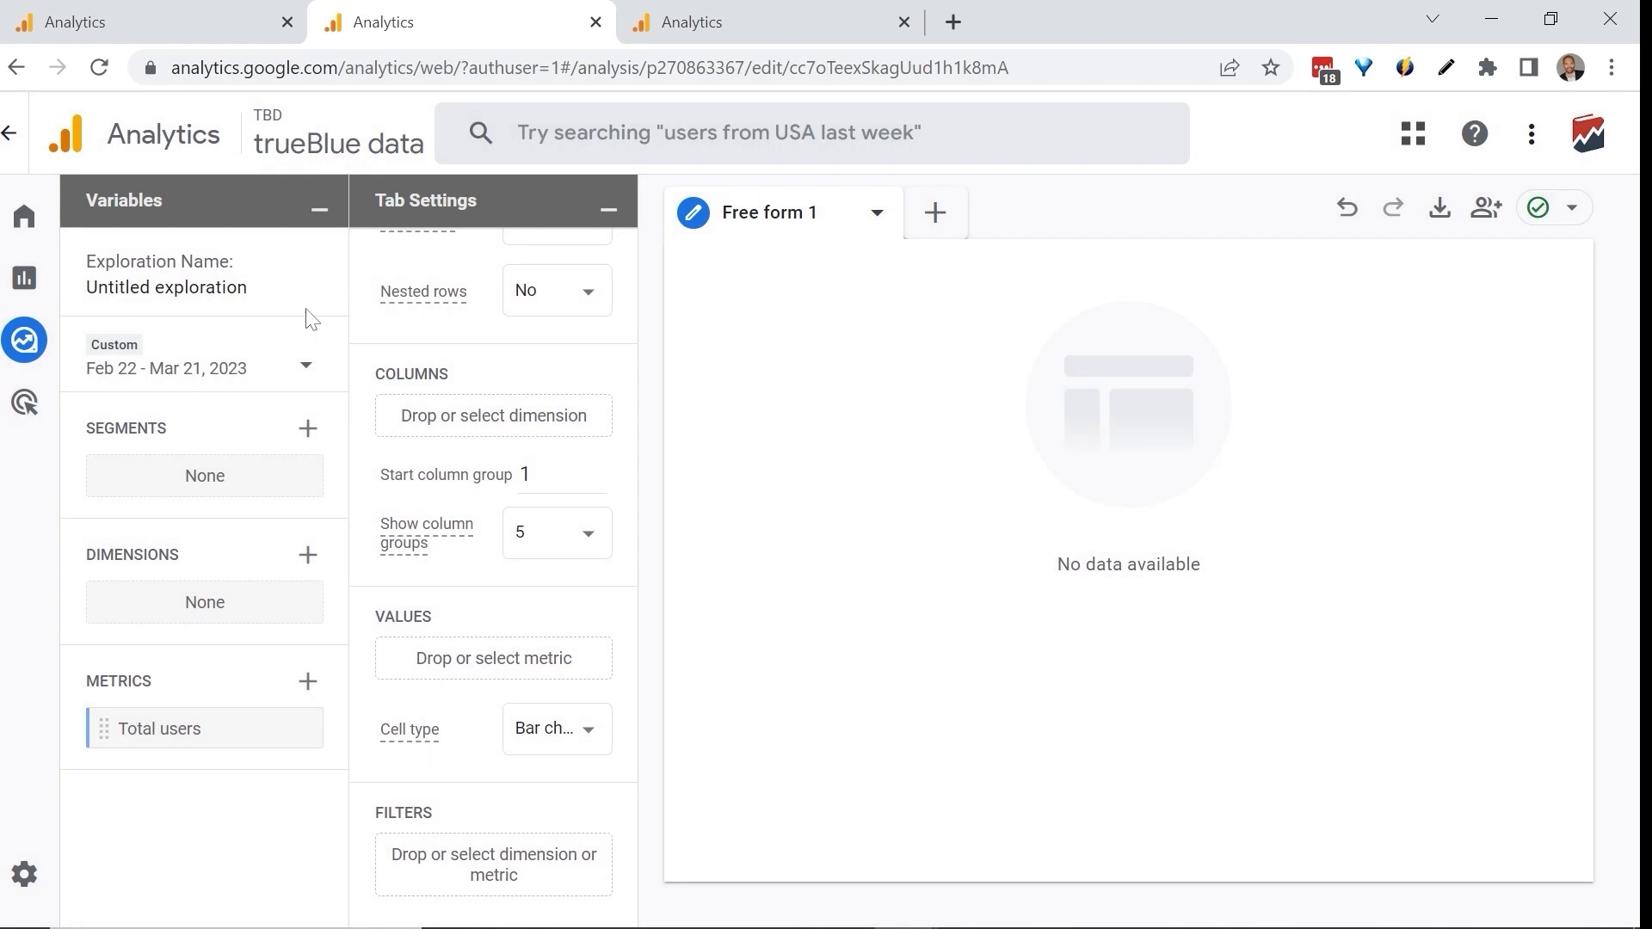
# Add Copy of Default Channel Group as the exploration's row dimension and Total users as its value.
pyautogui.moveTo(250, 731)
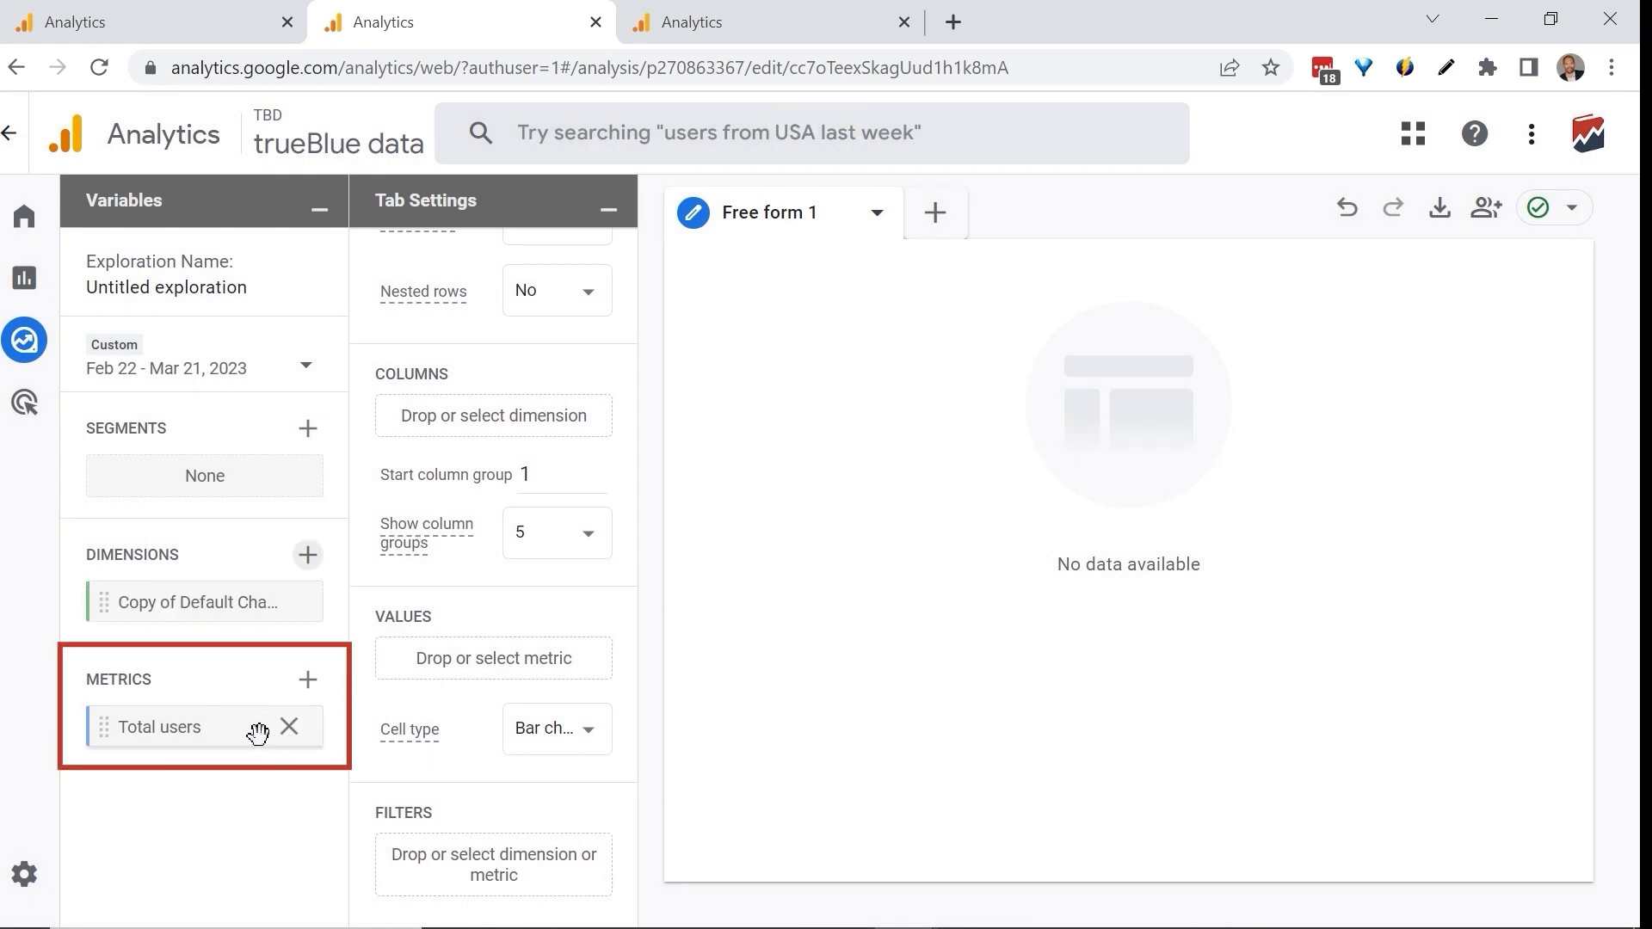
pyautogui.doubleClick(186, 604)
pyautogui.doubleClick(188, 725)
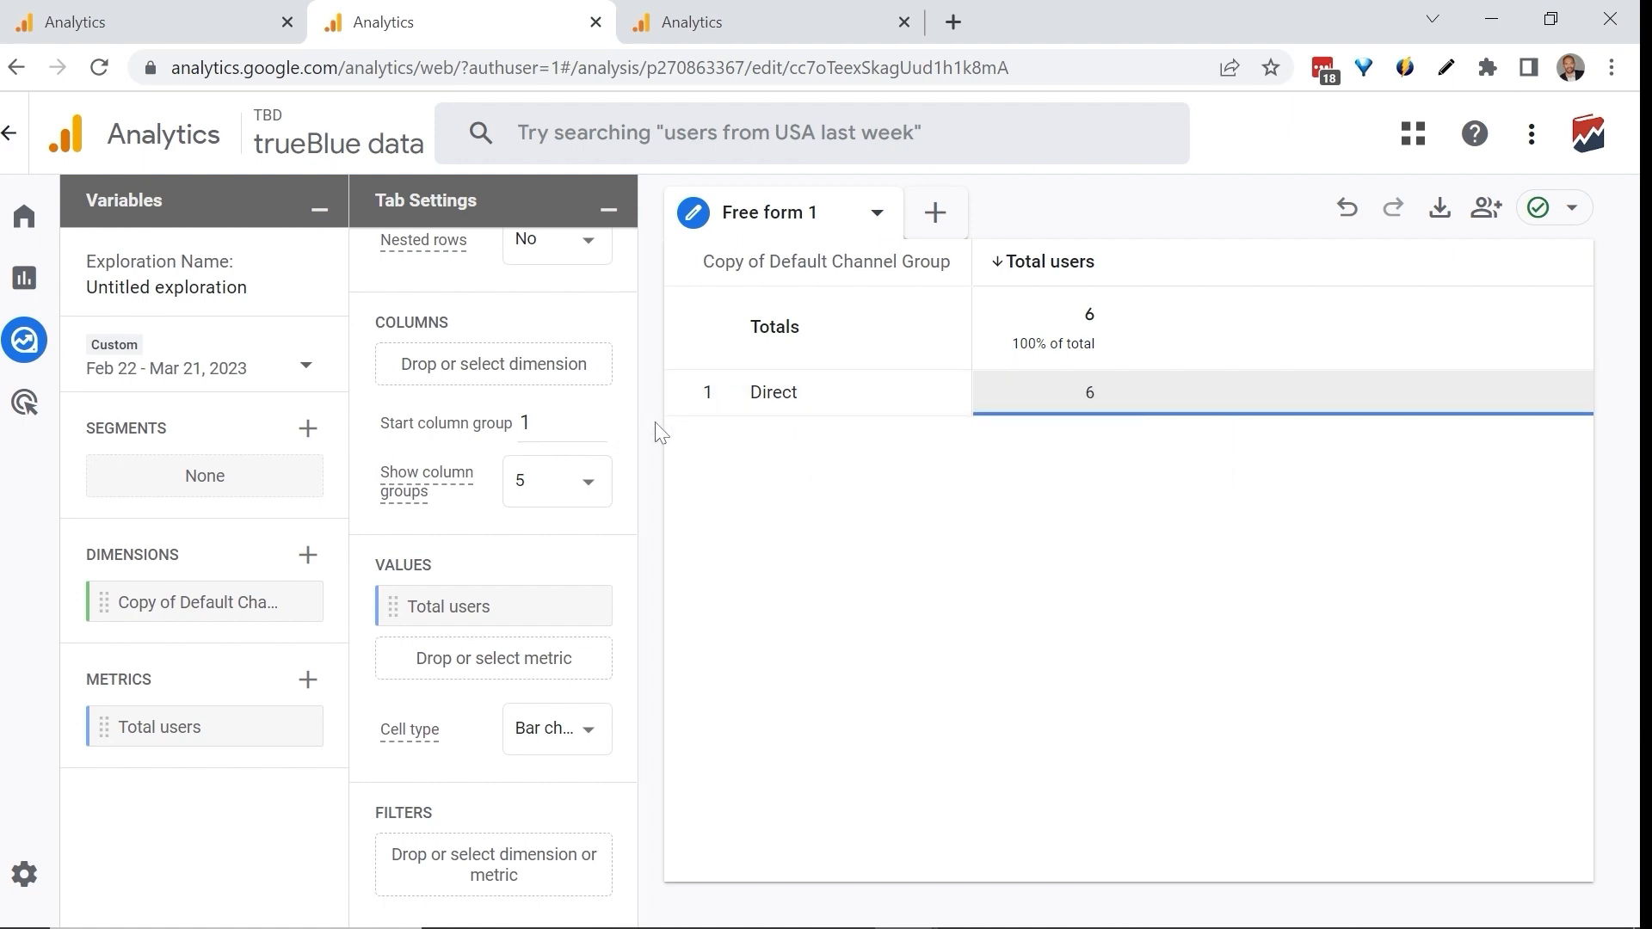
# Set up a filter on Copy of Default Channel Group with match type exactly matches and the expression "podcast".
pyautogui.click(492, 863)
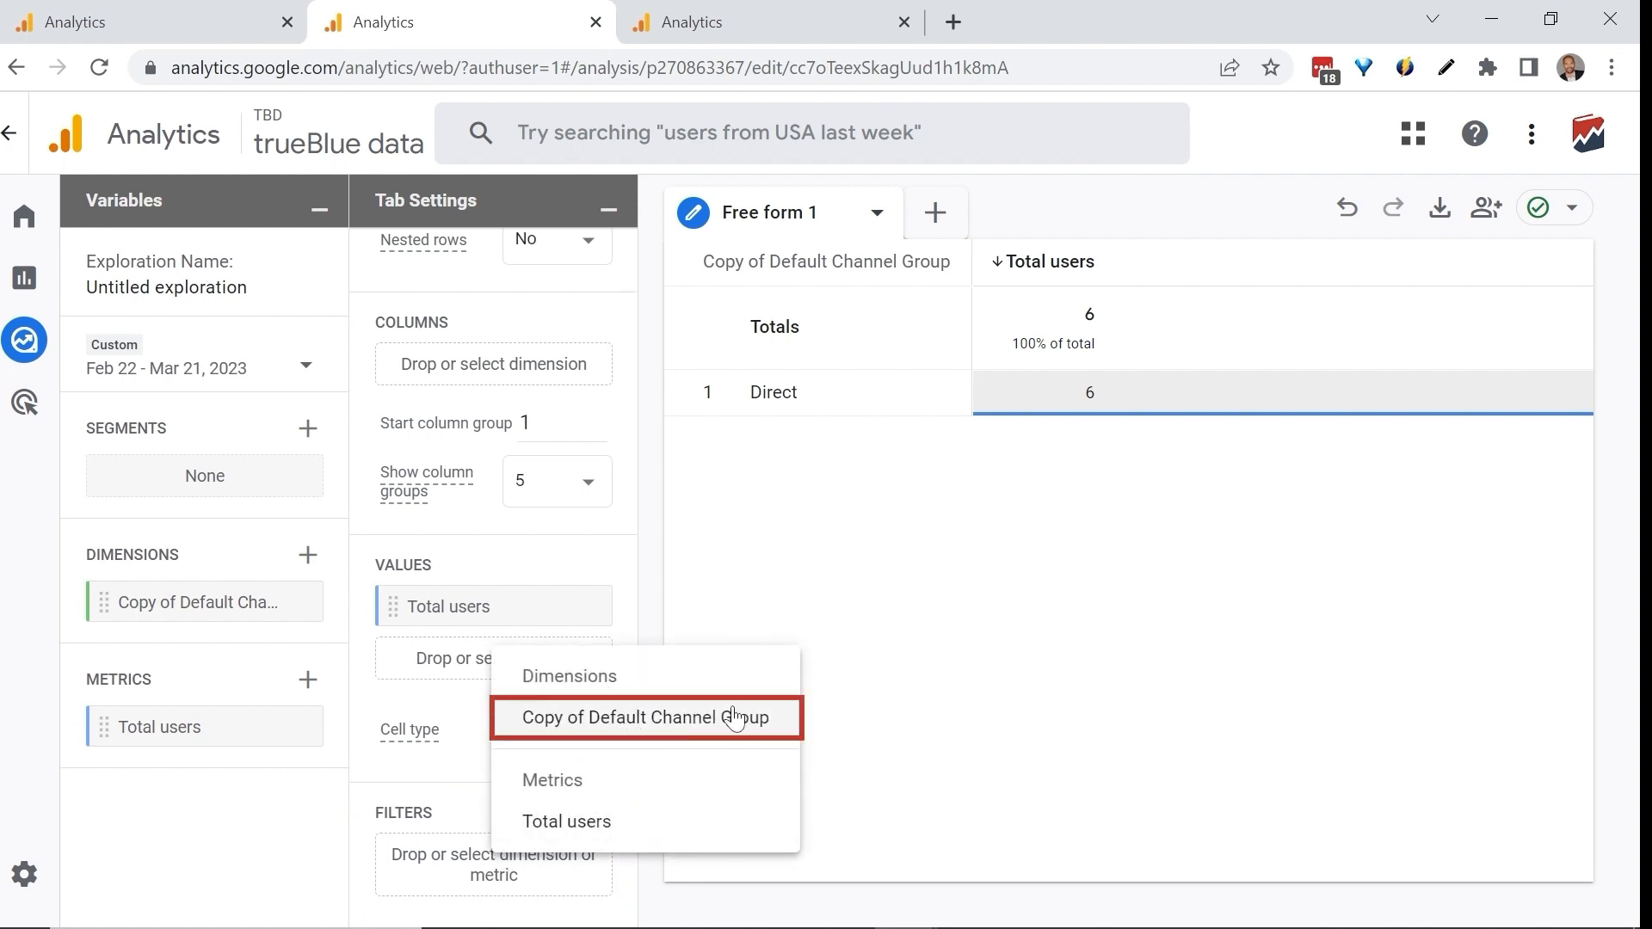
pyautogui.click(680, 728)
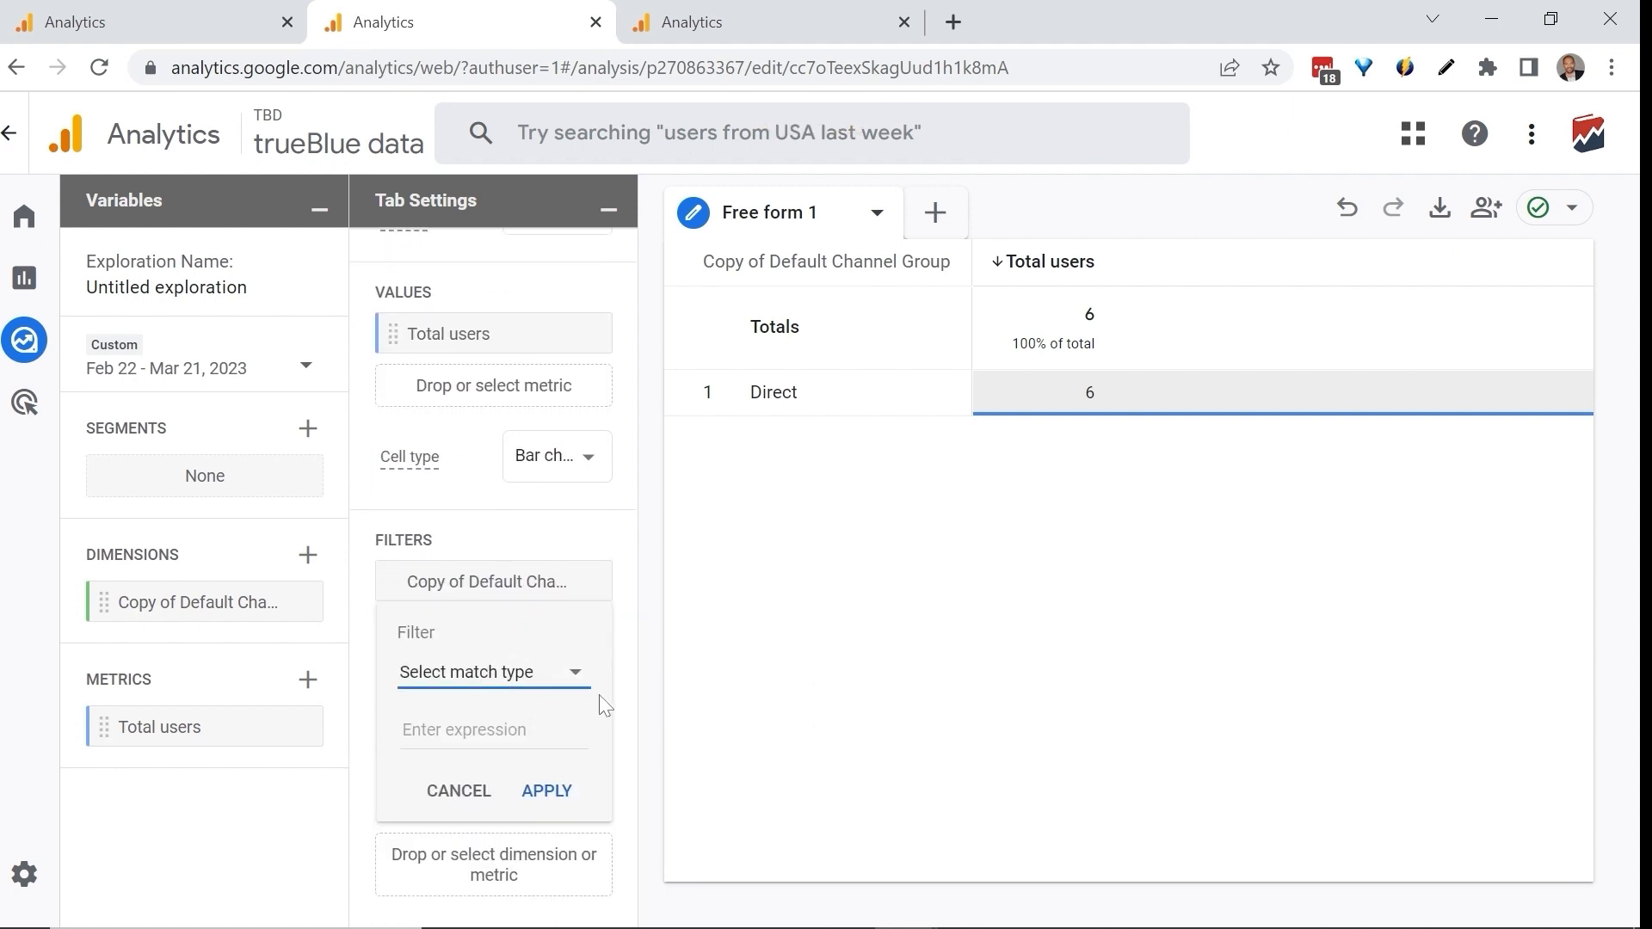
pyautogui.click(493, 684)
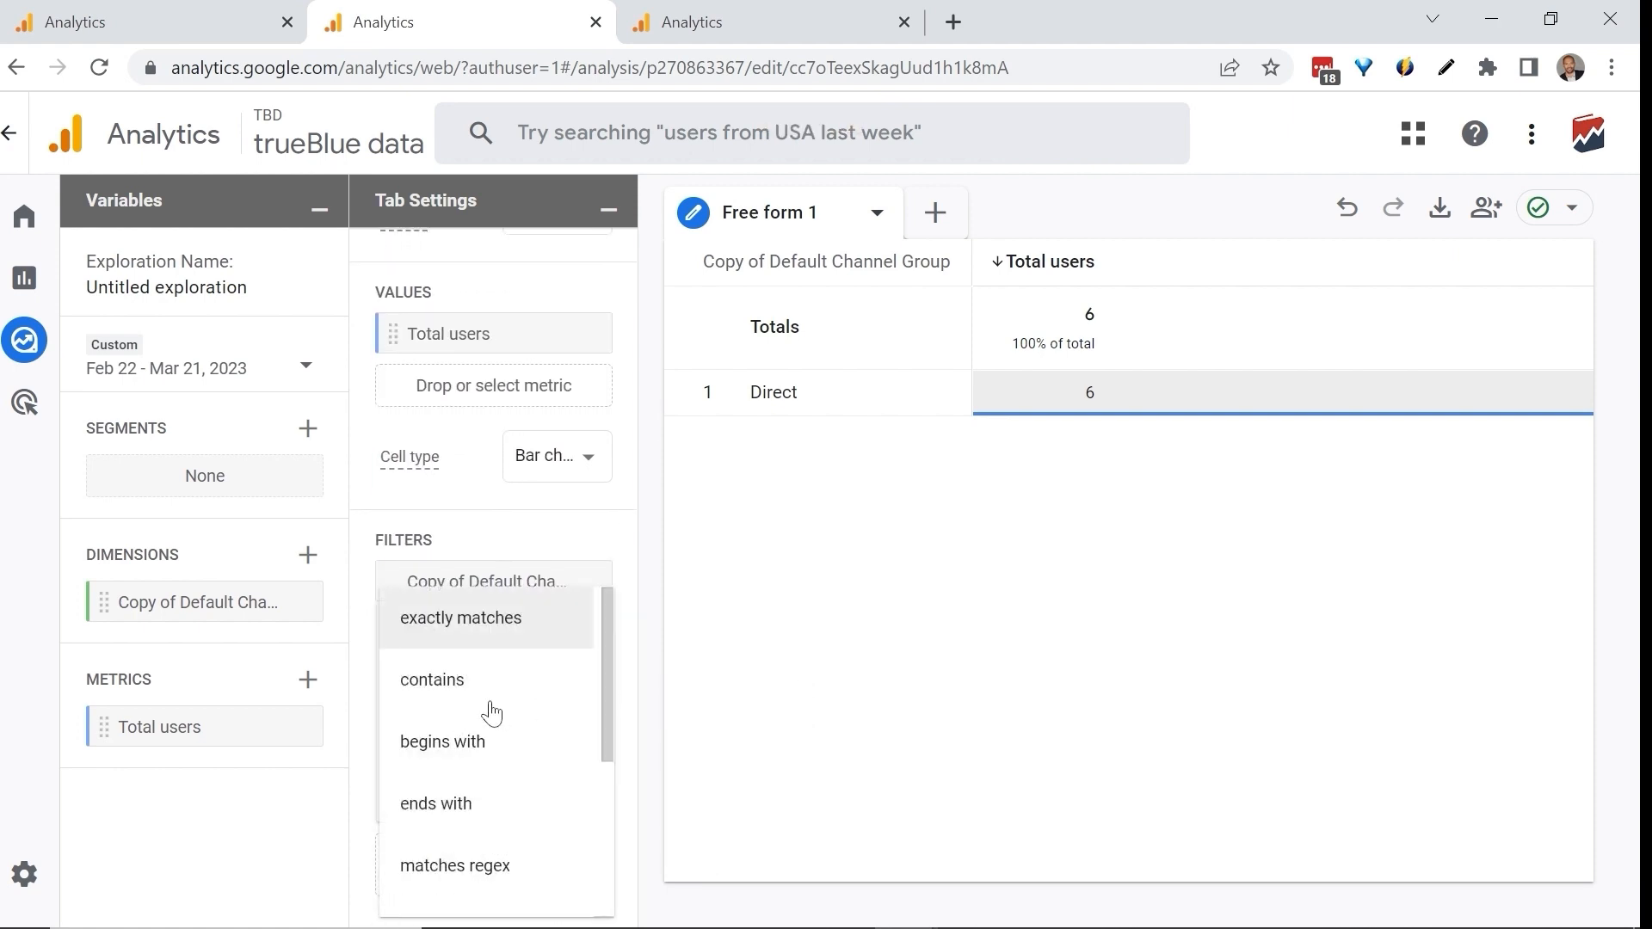
pyautogui.click(483, 637)
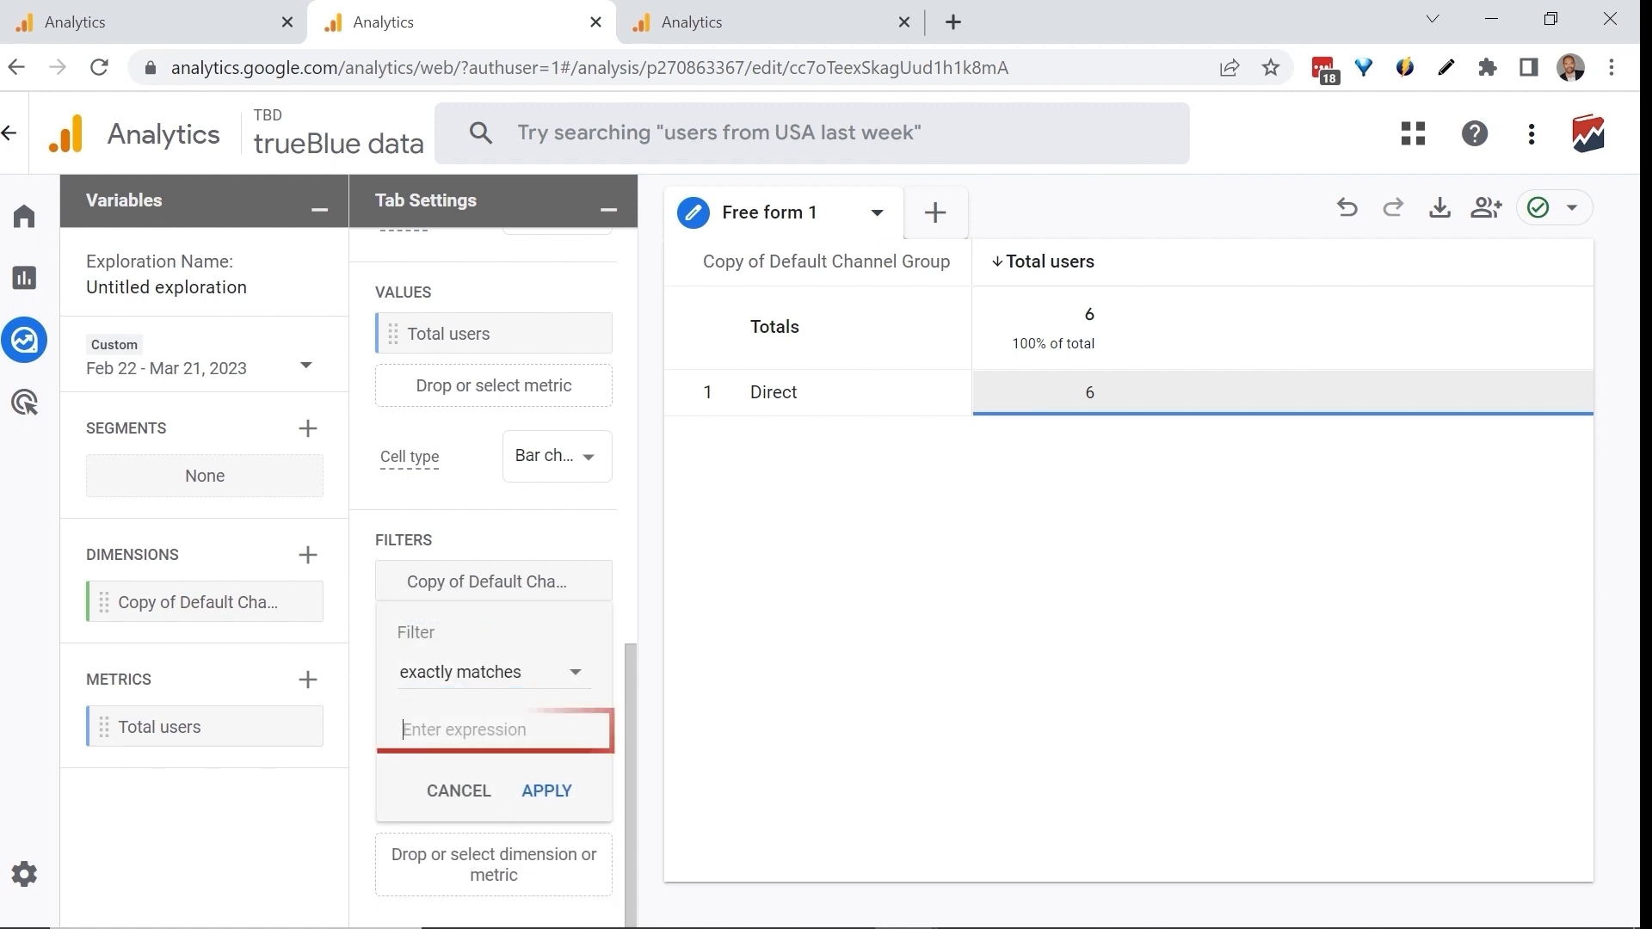
pyautogui.write('podcast')
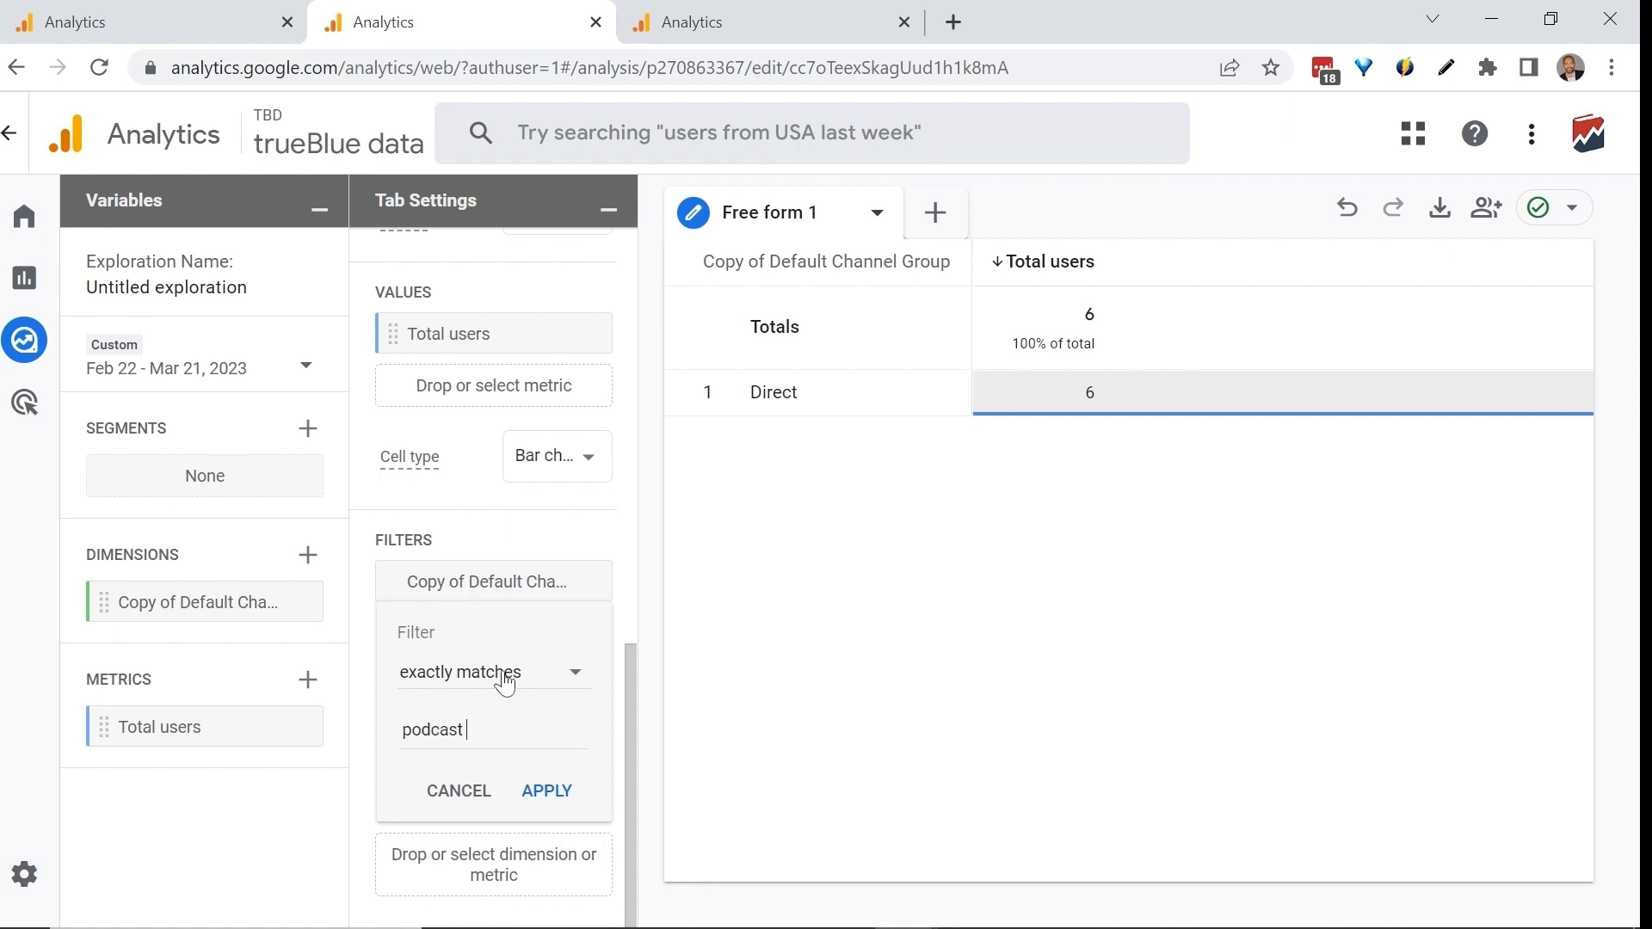
# Examine the default channel group rows by total users in the GA4 - Google Merchandise Store exploration.
pyautogui.click(771, 7)
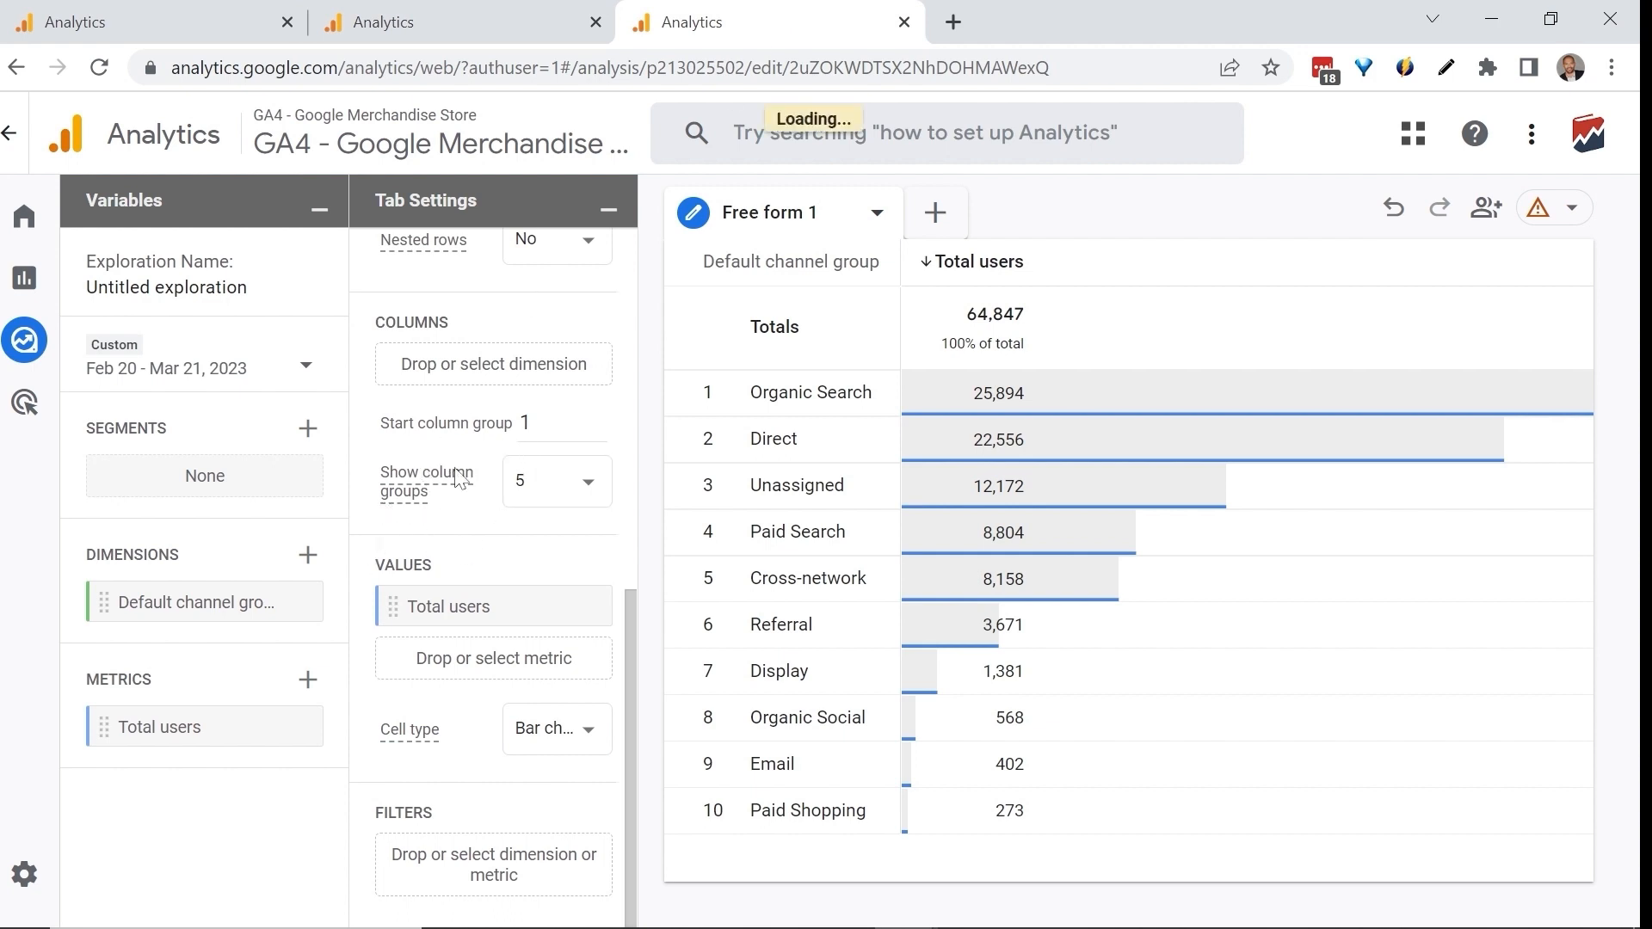
pyautogui.moveTo(460, 479)
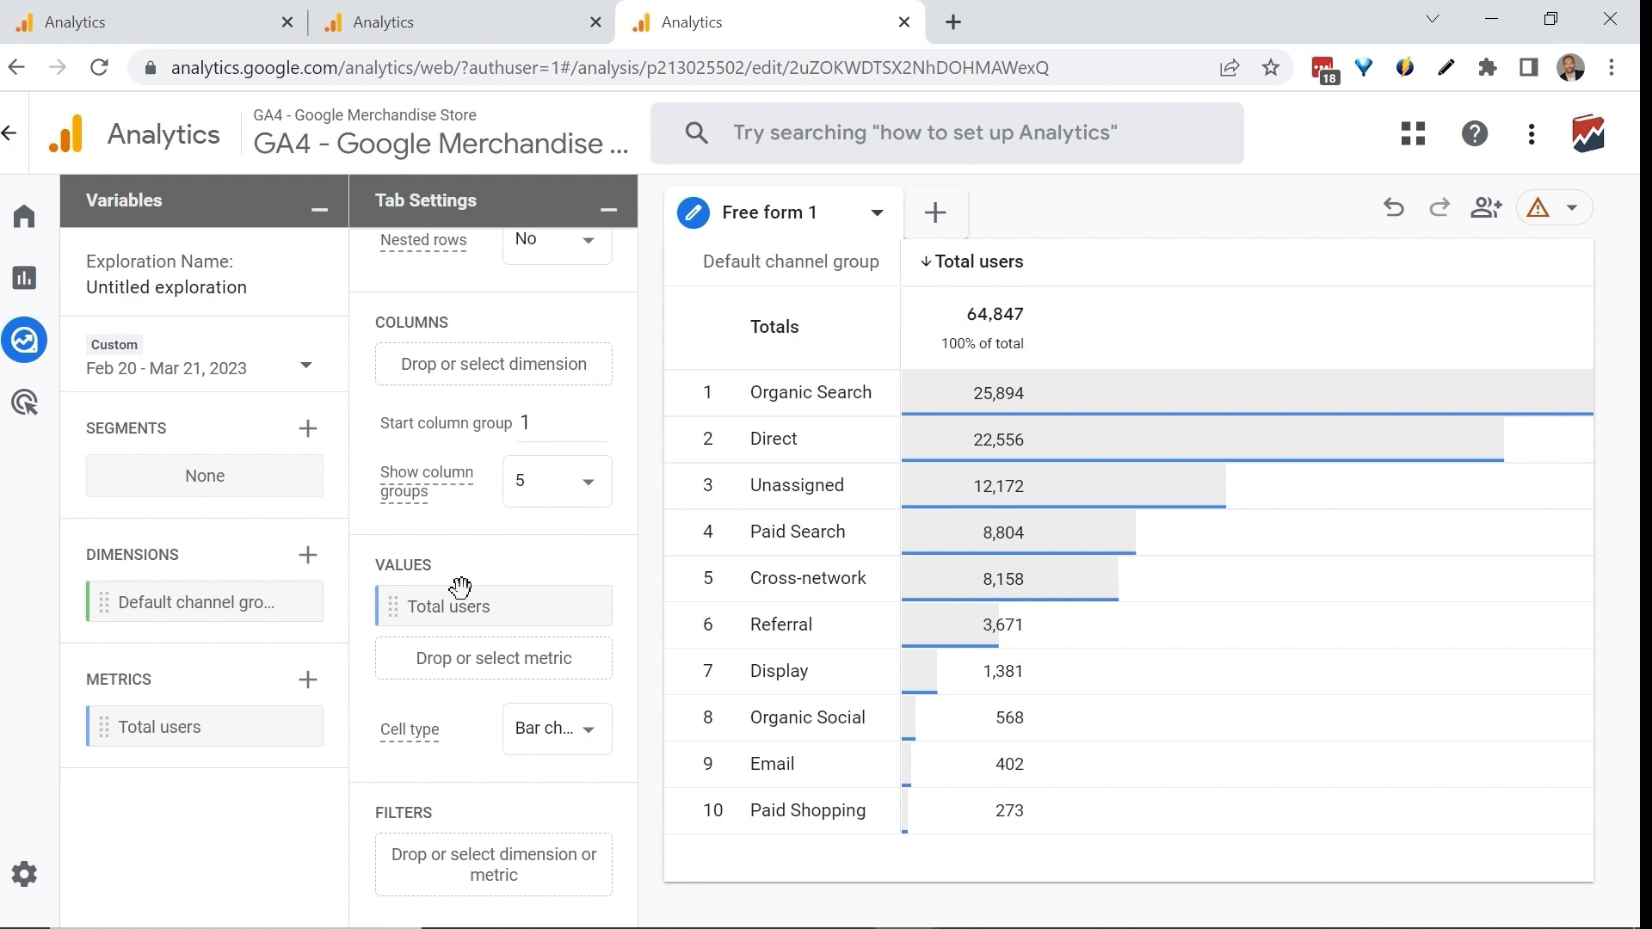
pyautogui.moveTo(463, 587)
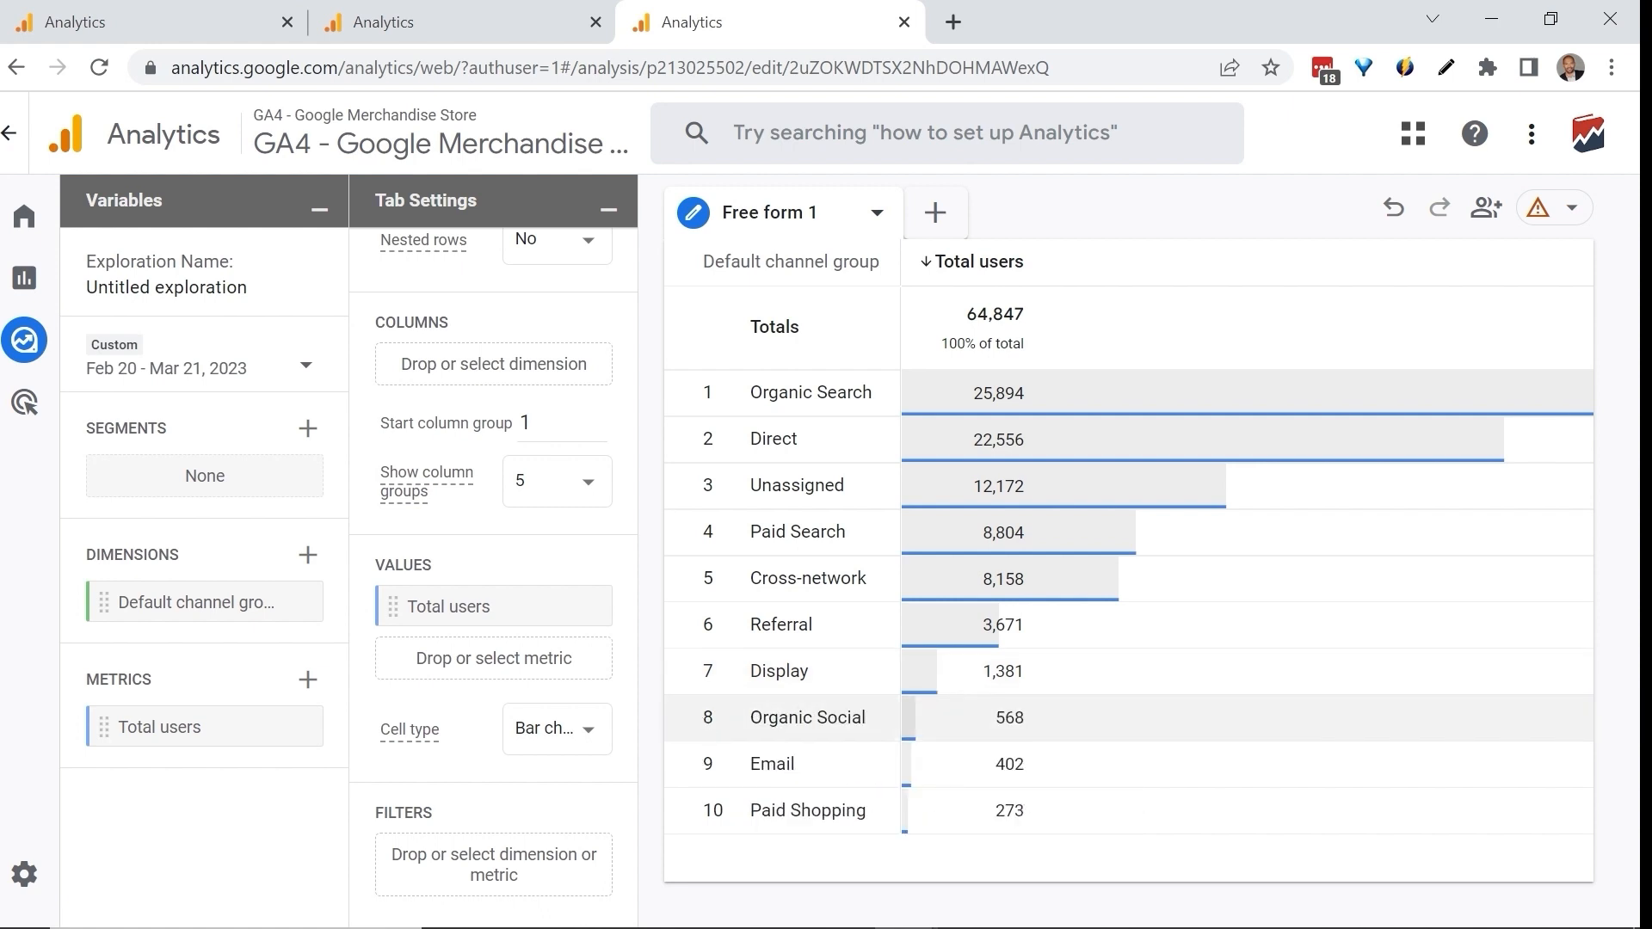
pyautogui.doubleClick(795, 717)
pyautogui.doubleClick(823, 578)
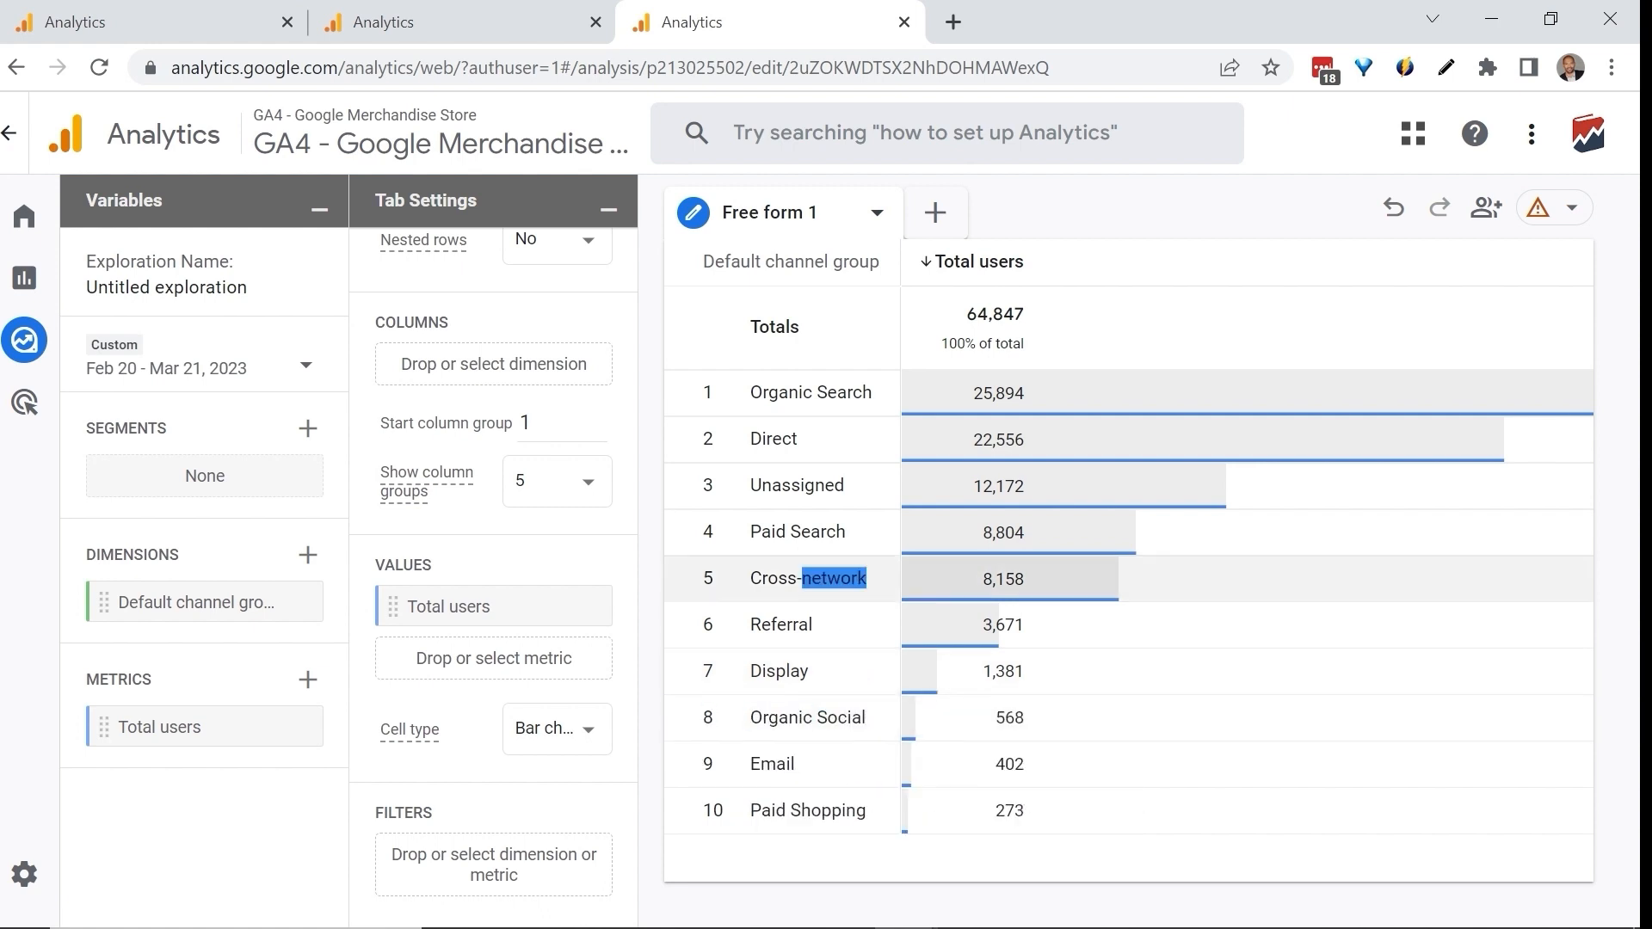
pyautogui.tripleClick(823, 578)
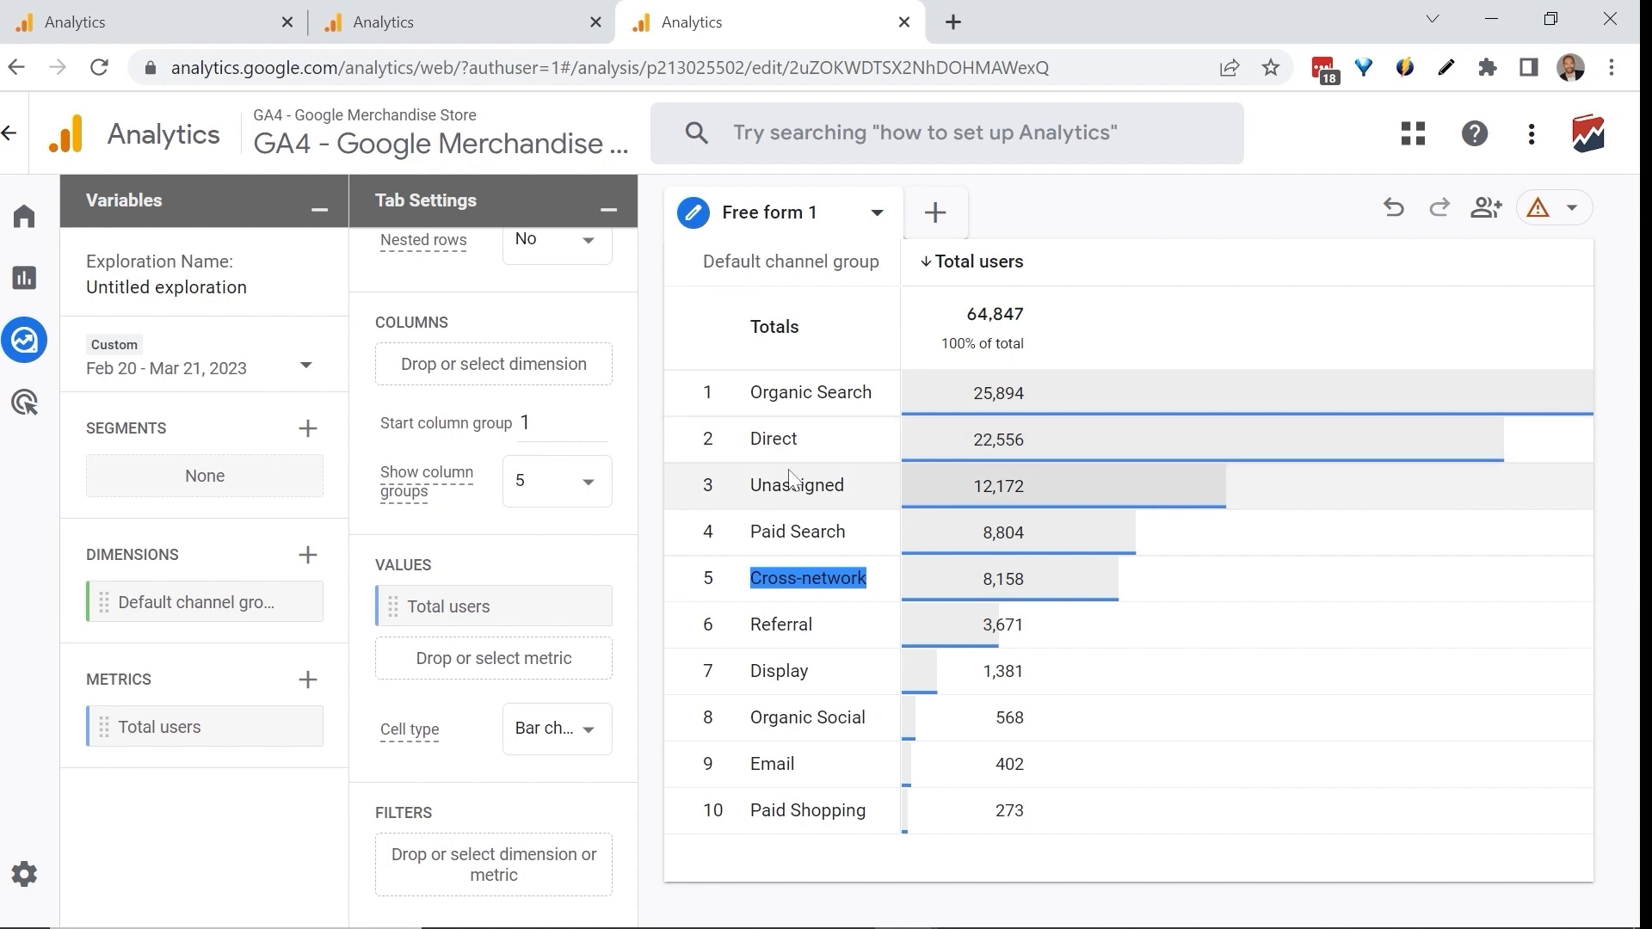
pyautogui.click(651, 562)
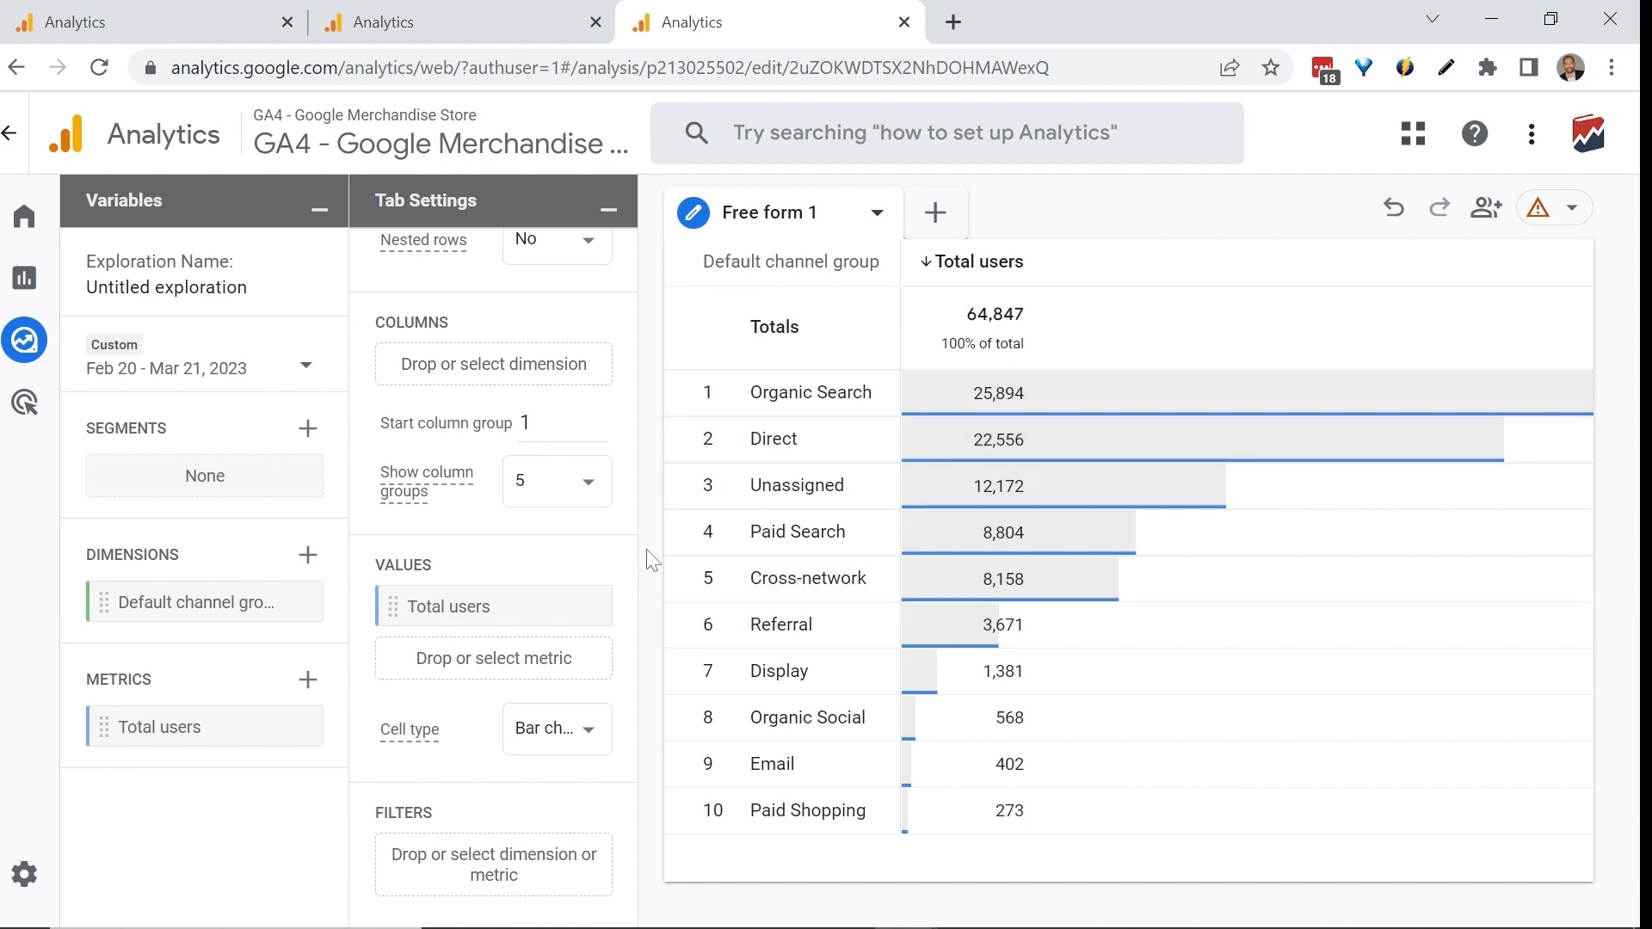
# Filter the Google Merchandise Store exploration to rows where Default channel group exactly matches "Organic Social".
pyautogui.click(499, 862)
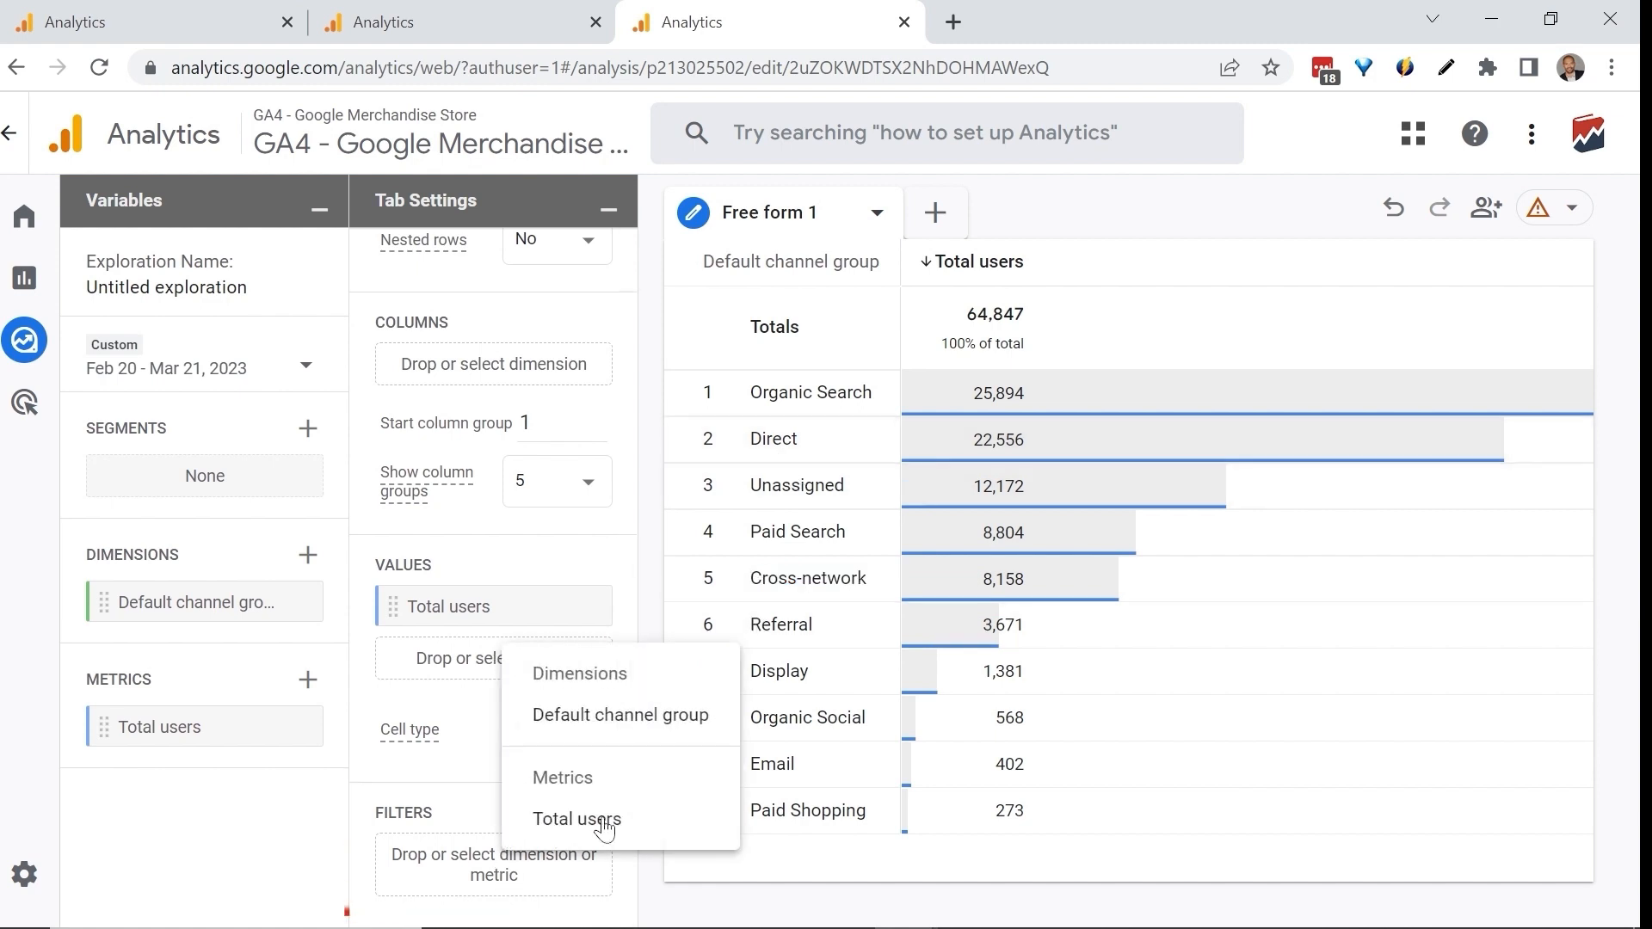
pyautogui.click(648, 727)
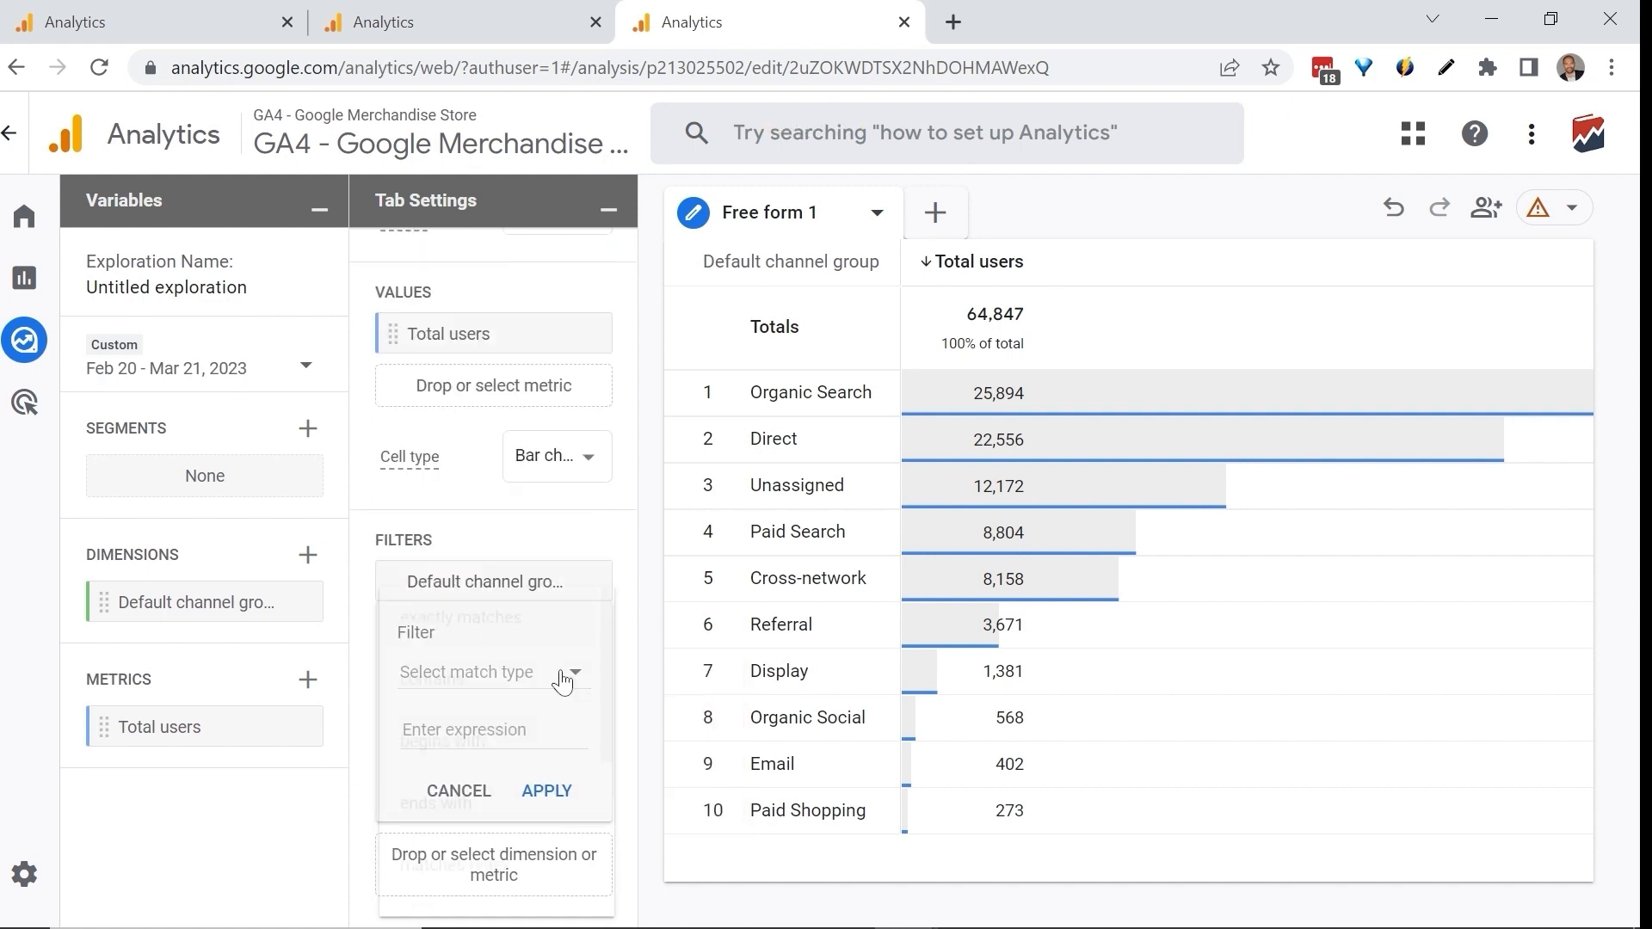
pyautogui.click(516, 672)
pyautogui.click(508, 621)
pyautogui.moveTo(750, 717)
pyautogui.mouseDown()
pyautogui.moveTo(876, 719)
pyautogui.moveTo(750, 718)
pyautogui.mouseUp()
pyautogui.click(449, 732)
pyautogui.write('Organic So')
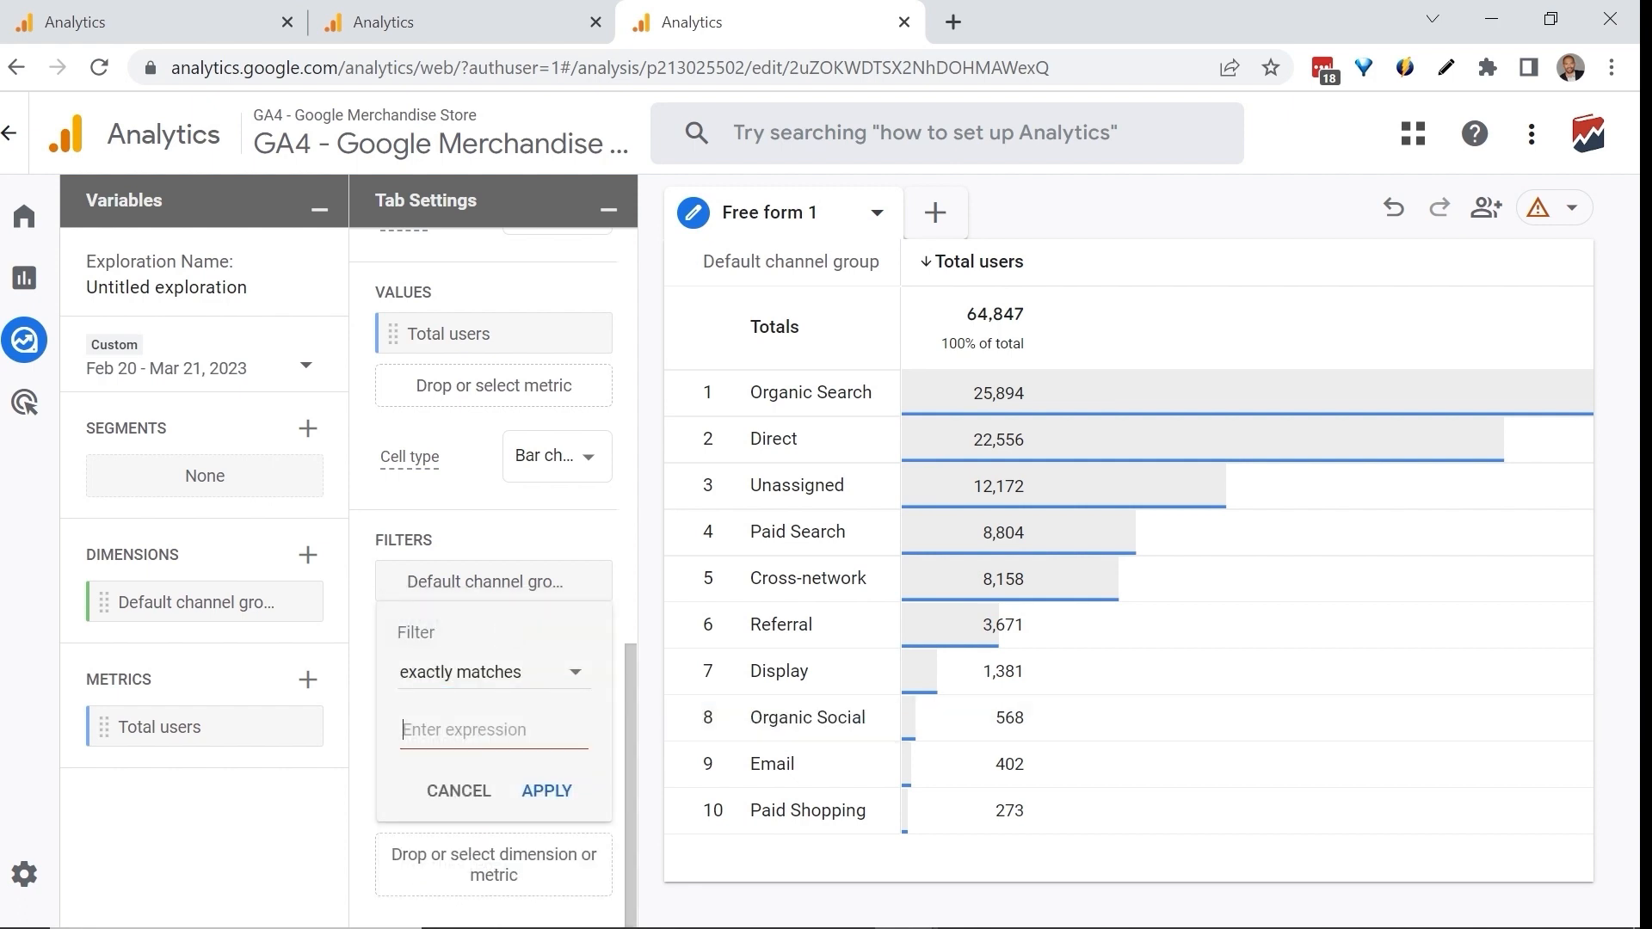
pyautogui.write('cial')
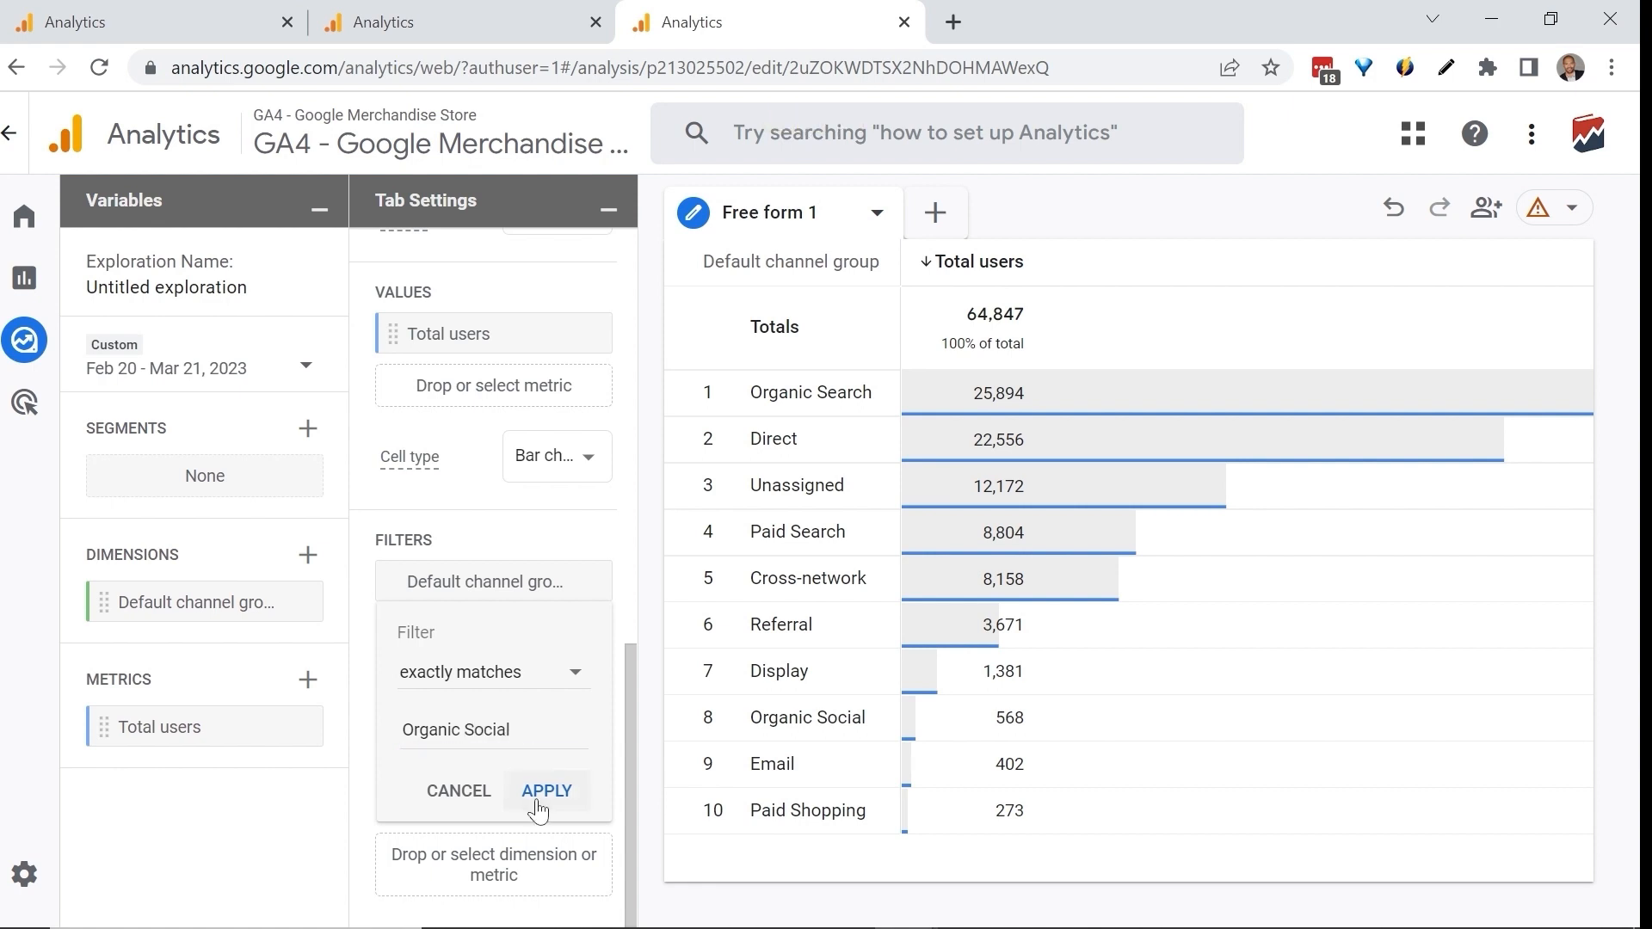
pyautogui.click(542, 791)
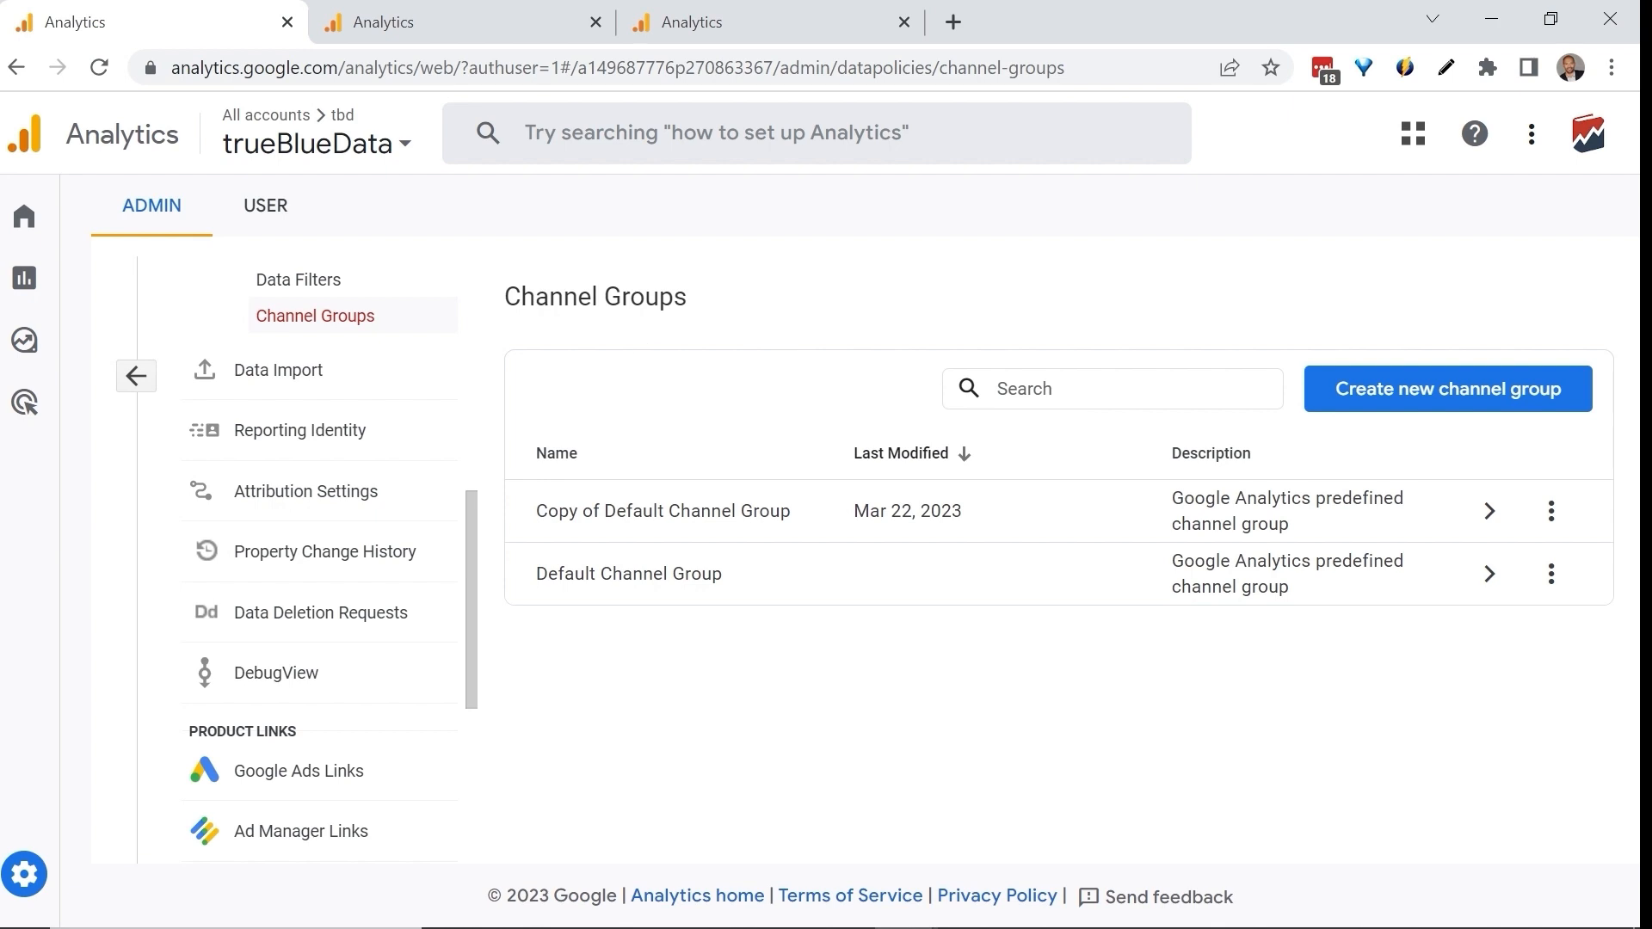
# Open the admin settings of the GA4 - Google Merchandise Store property and check the options under Data Settings.
pyautogui.click(729, 5)
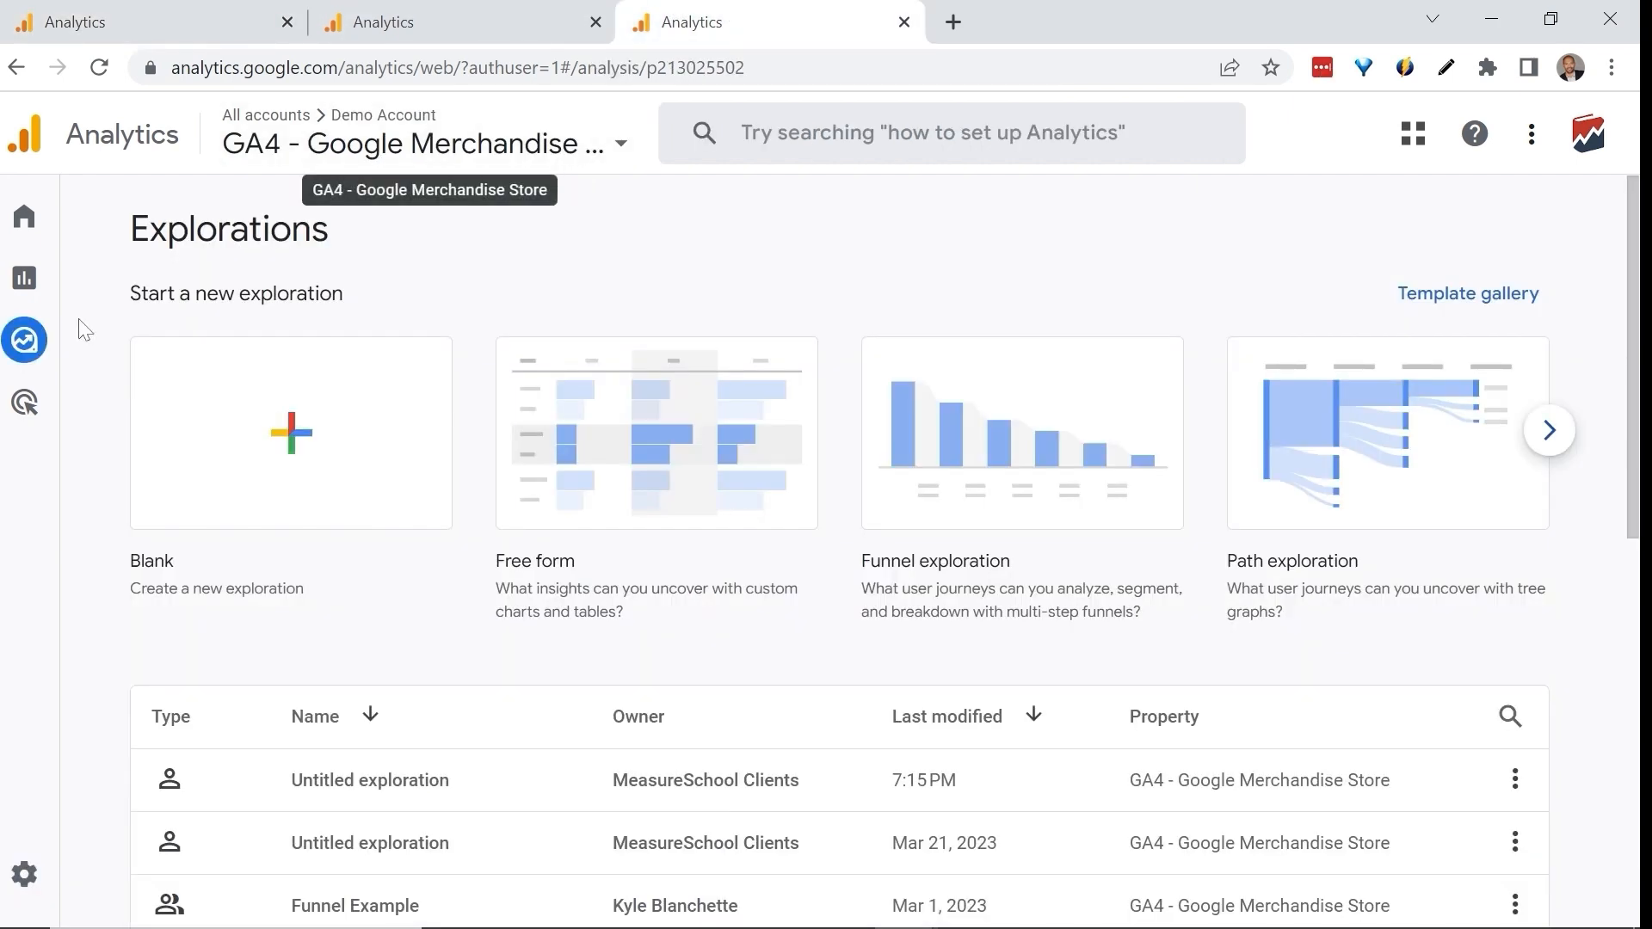
pyautogui.click(82, 874)
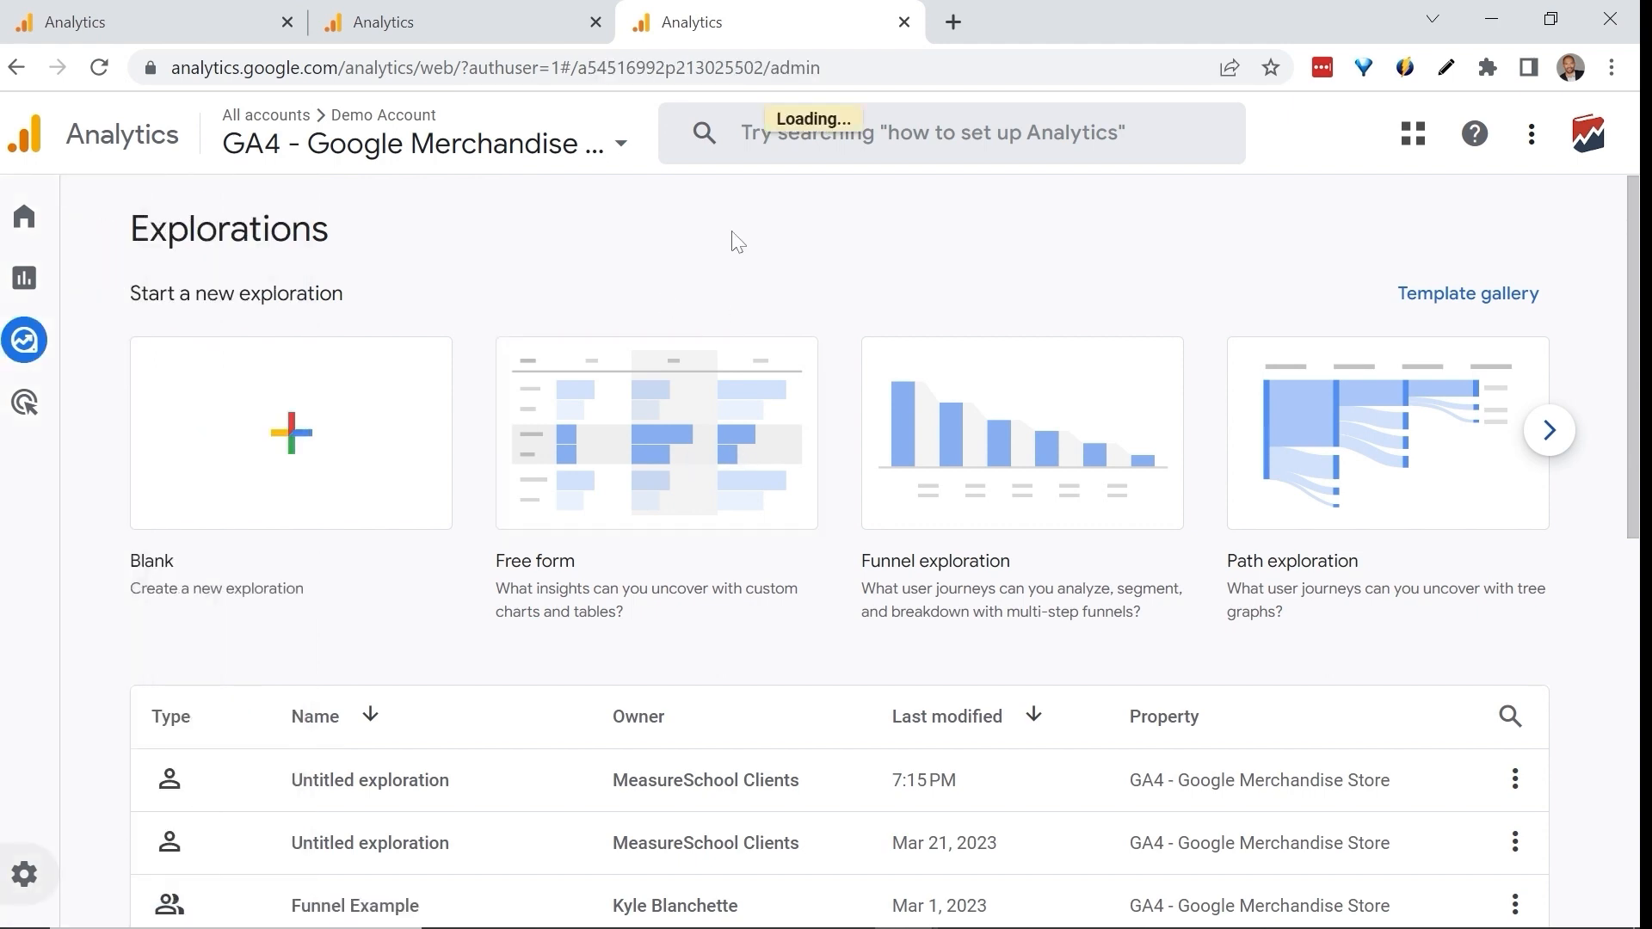
pyautogui.scroll(-5, 840, 358)
pyautogui.click(745, 551)
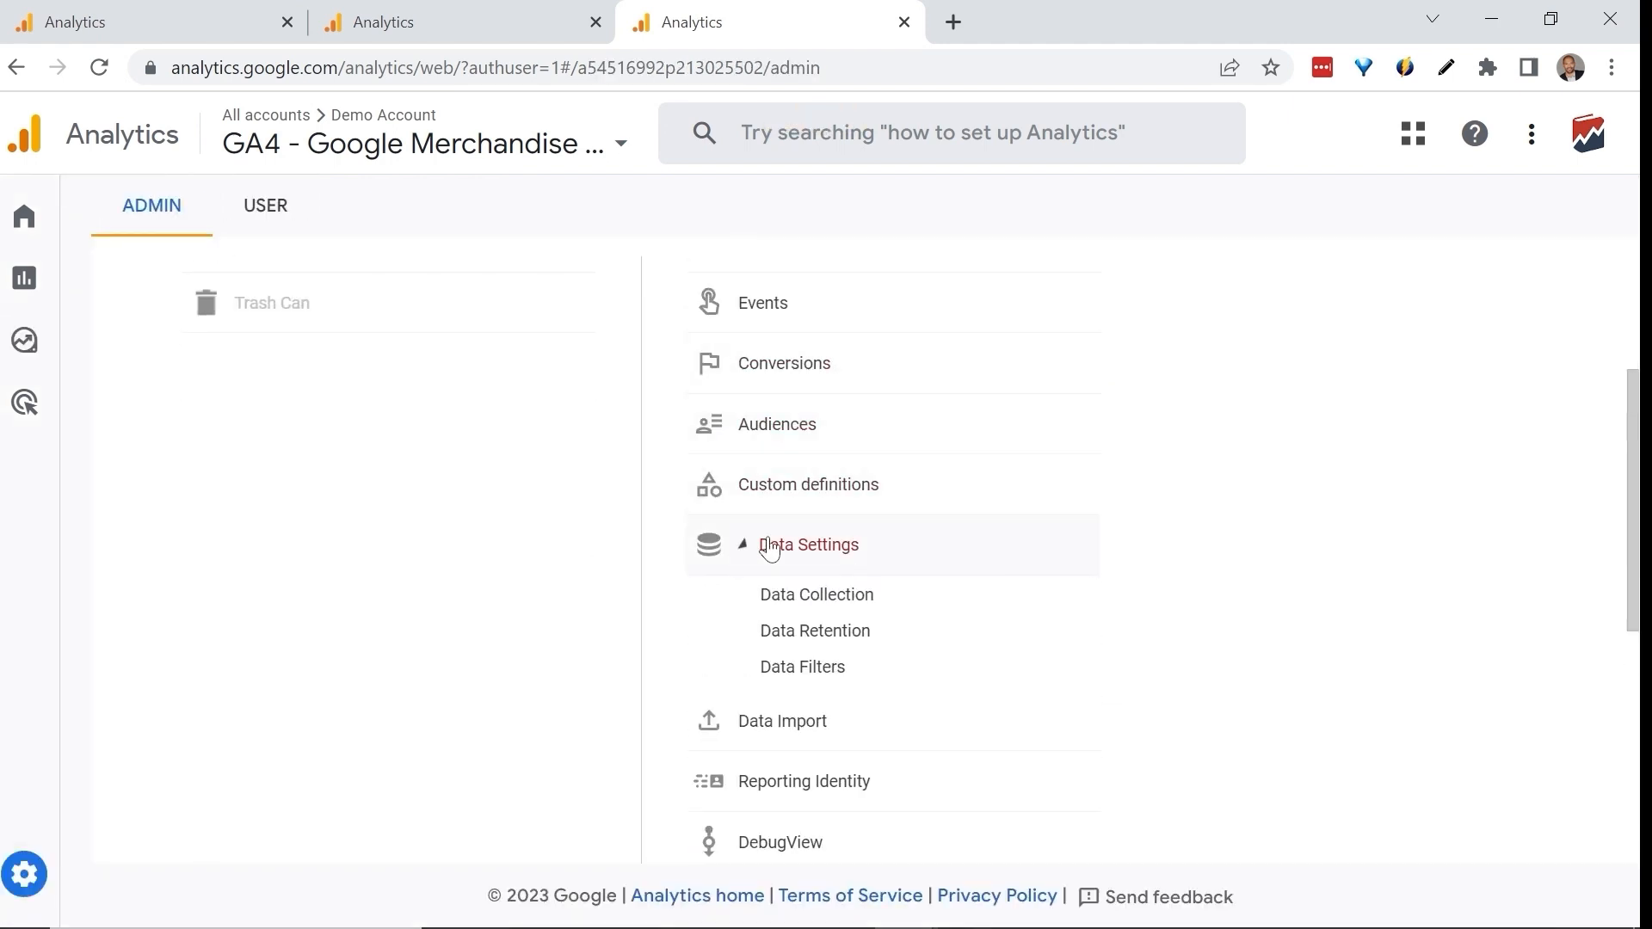
pyautogui.scroll(-2, 900, 482)
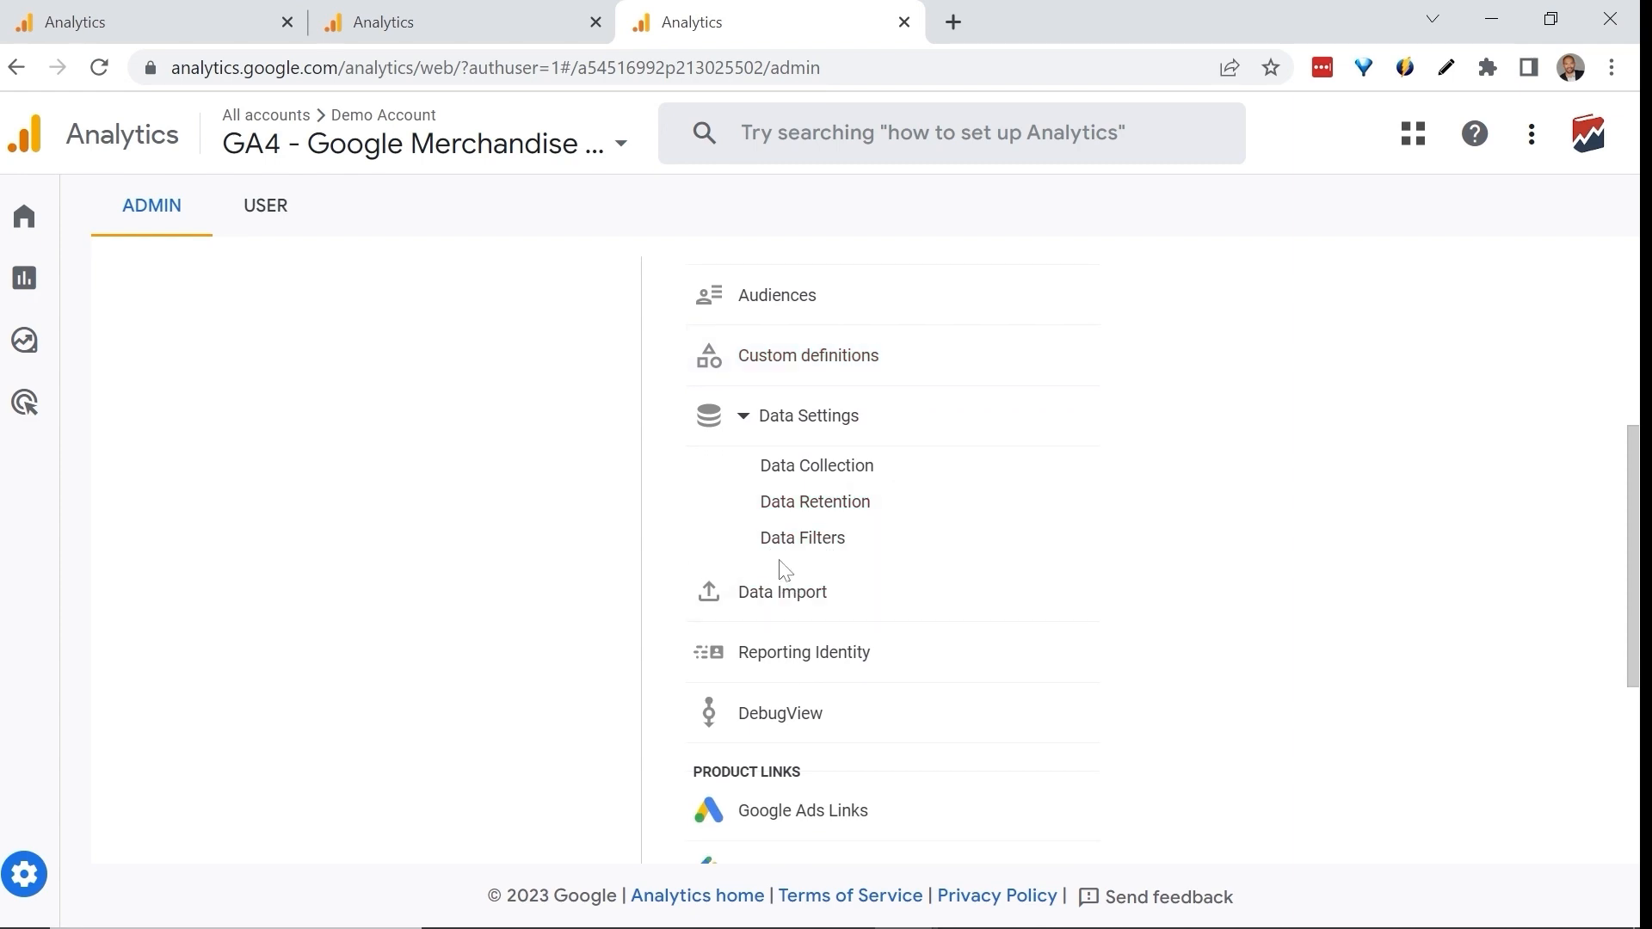